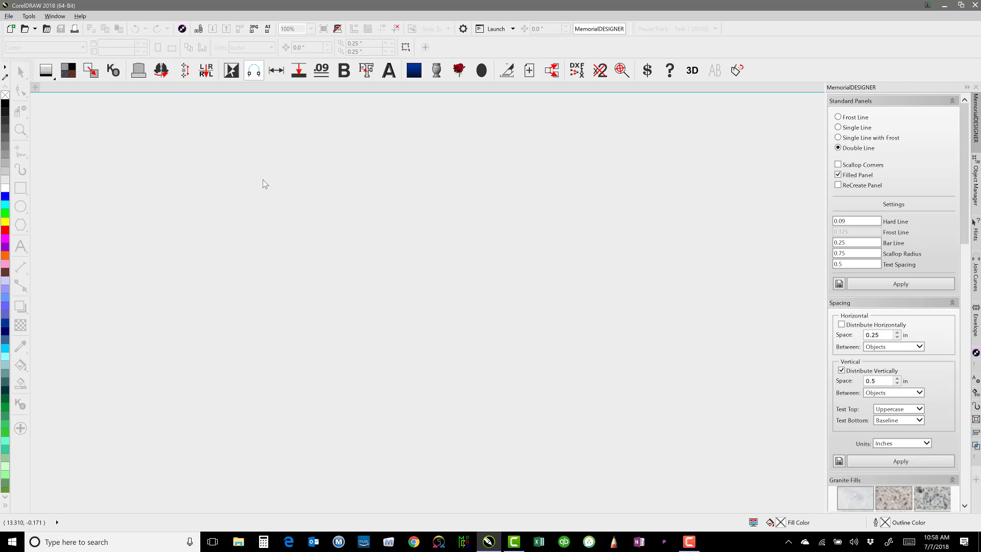
- Open design file 3603 by its number and place a duplicate of the rose corner ornament beside the original
key(ctrl+shift+o)
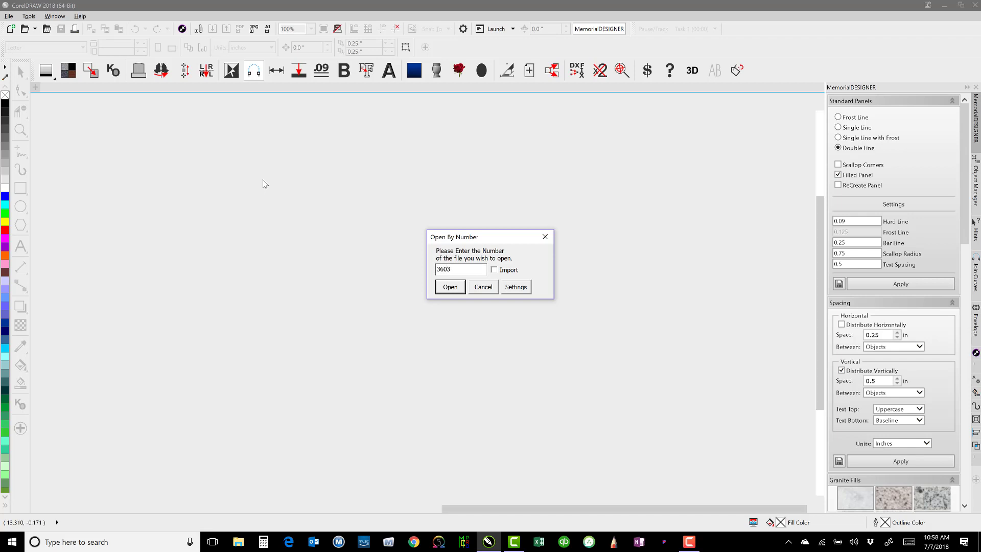
key(Return)
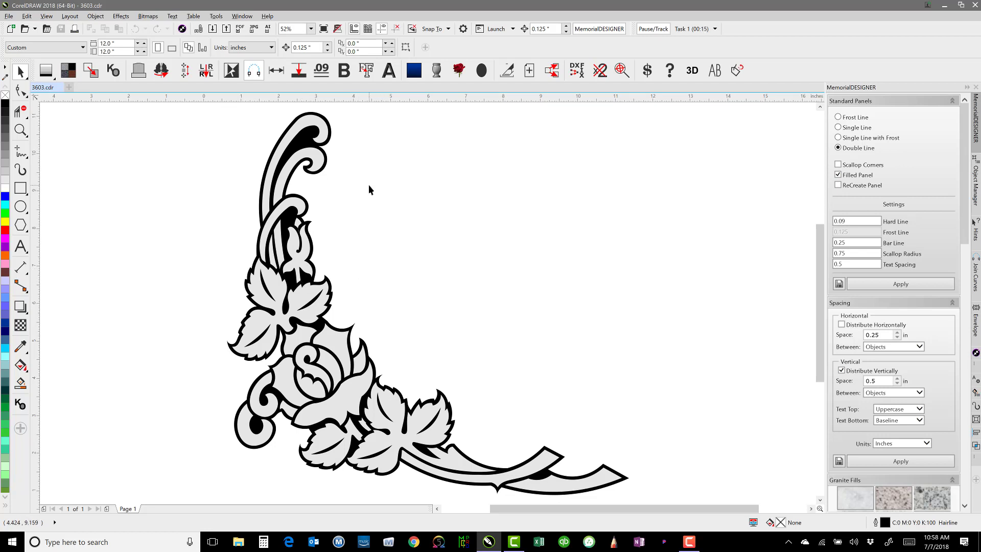
scroll(369, 185, down, 2)
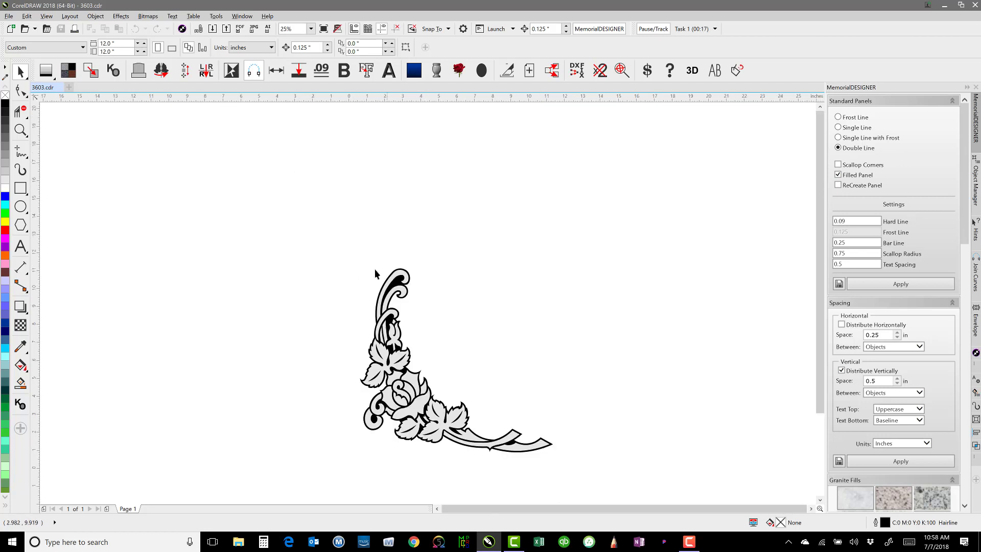
drag(563, 449, 602, 473)
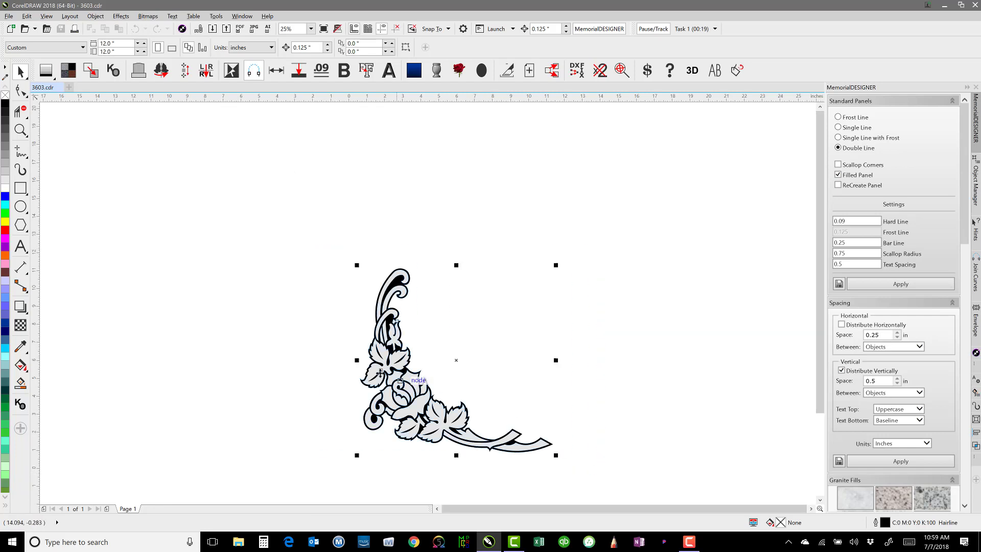
drag(384, 372, 629, 372)
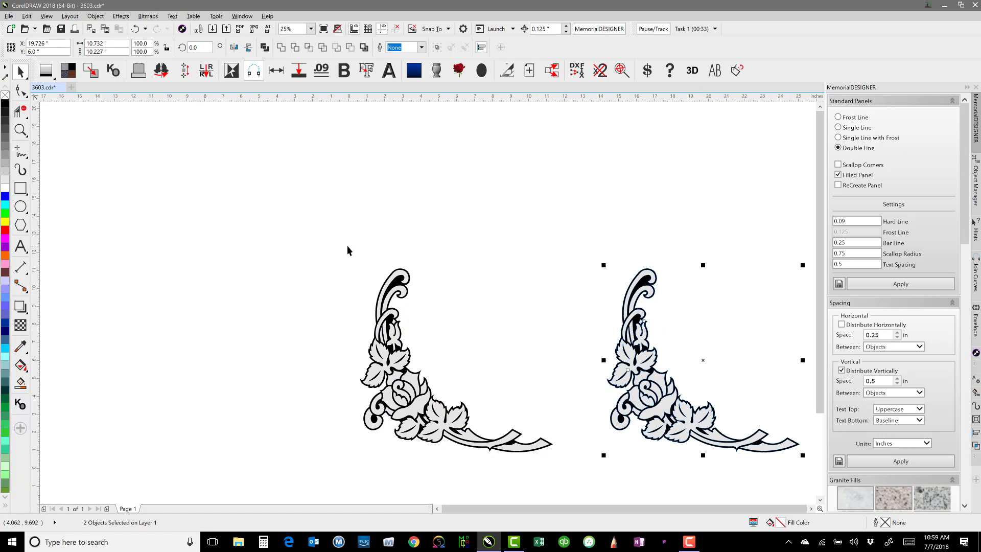
- Bring the original rose ornament into a close view that fits the whole design
drag(347, 246, 575, 468)
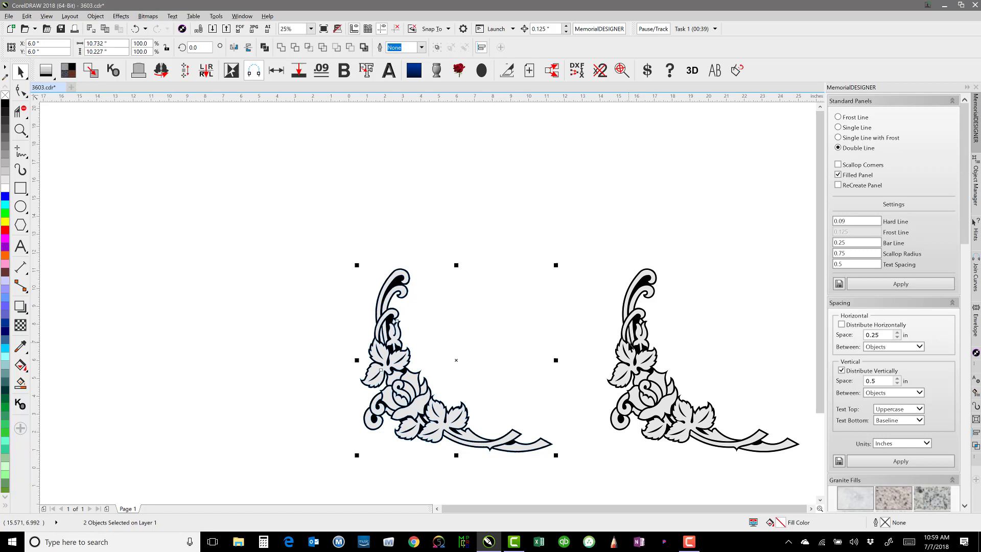
key(shift+F2)
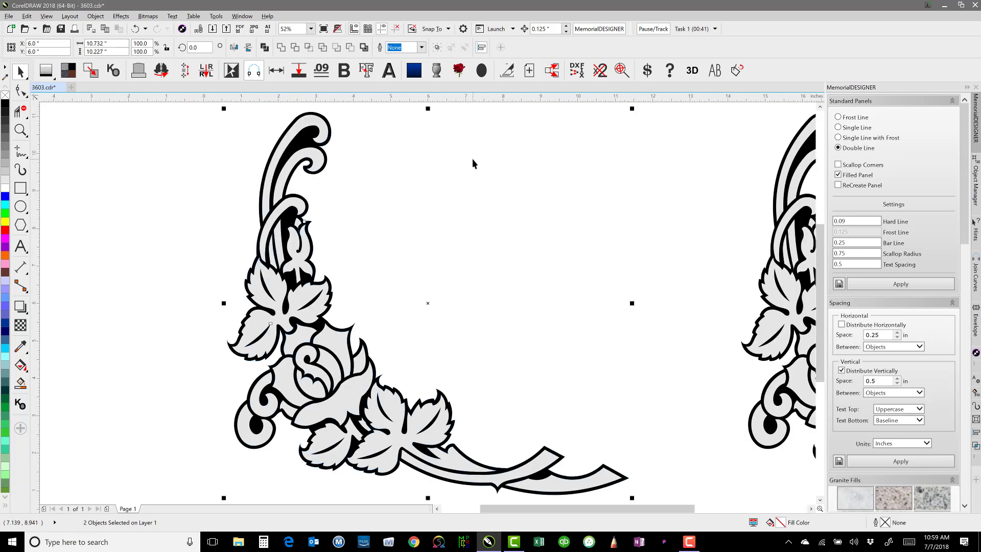
click(430, 156)
click(311, 29)
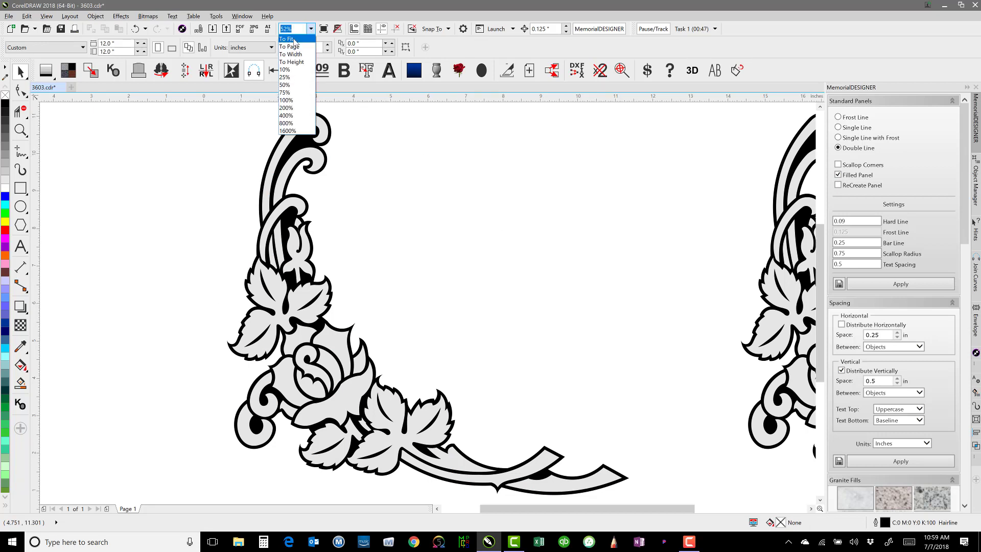
click(109, 12)
click(95, 16)
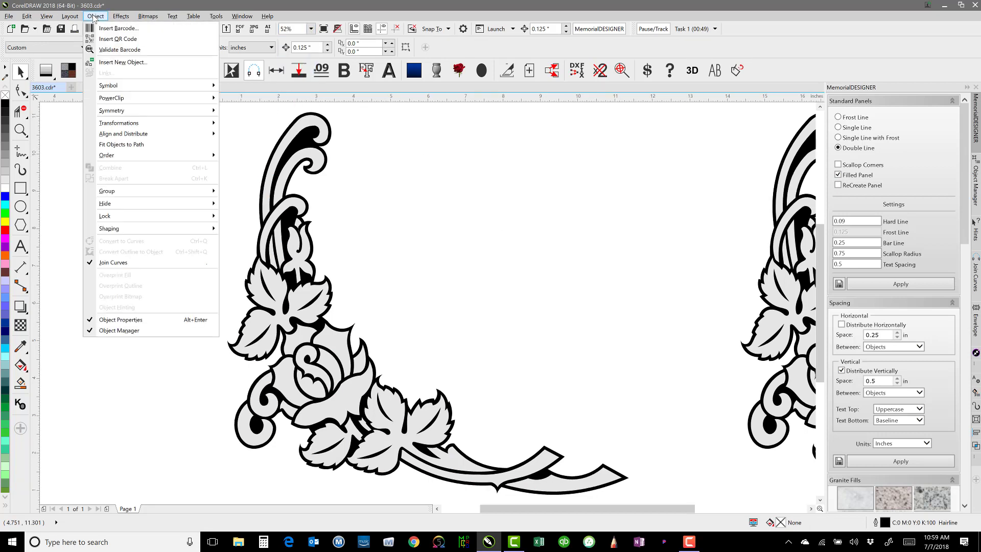
mouse_move(47, 16)
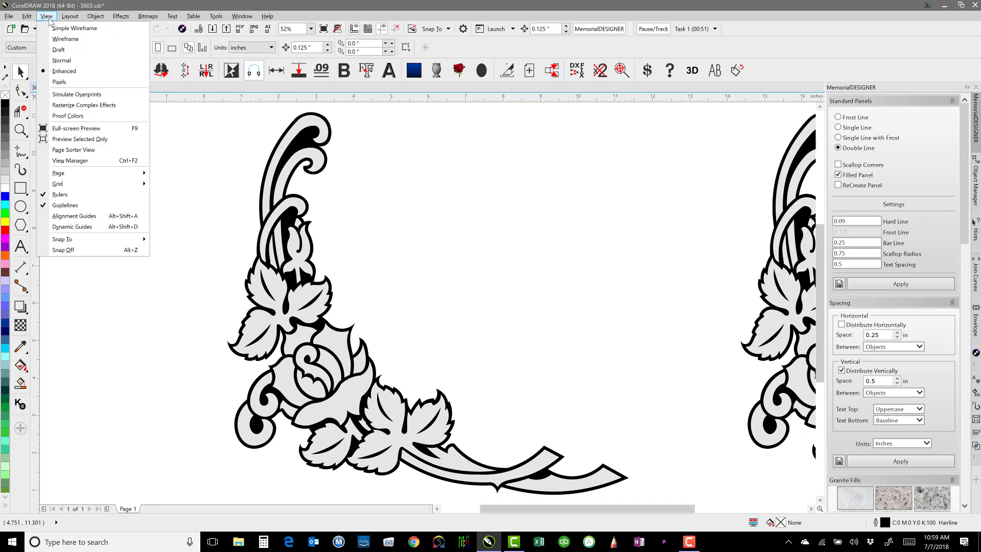
click(197, 158)
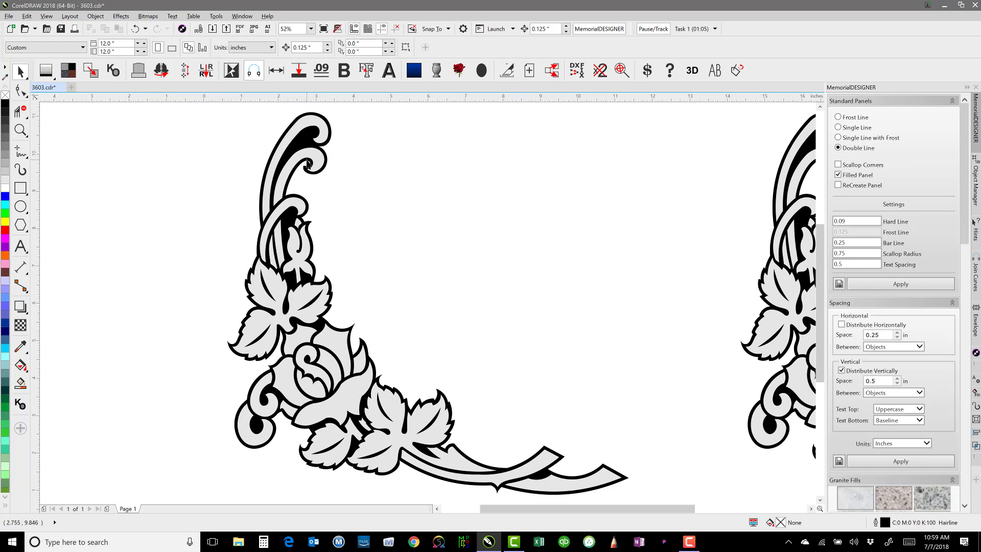
click(23, 113)
click(27, 118)
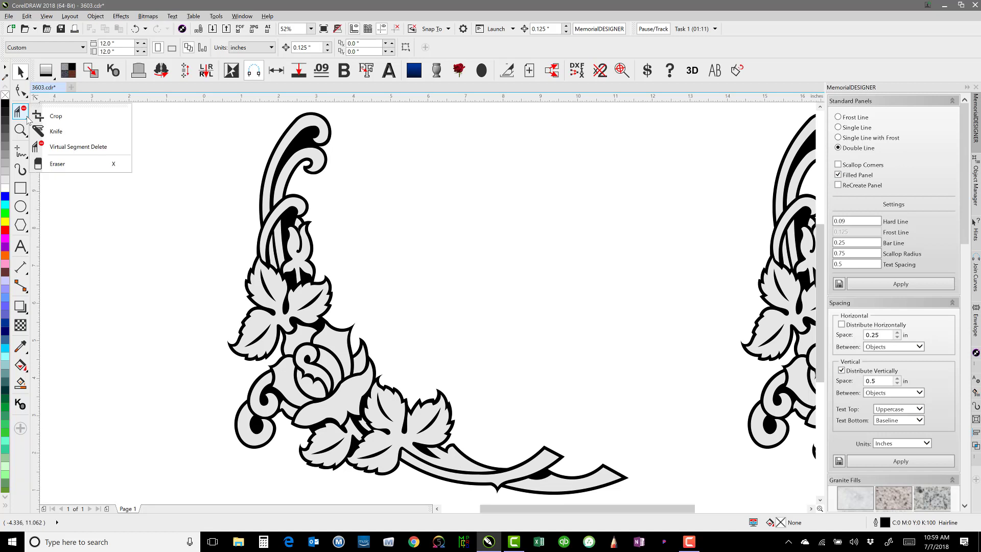
click(63, 148)
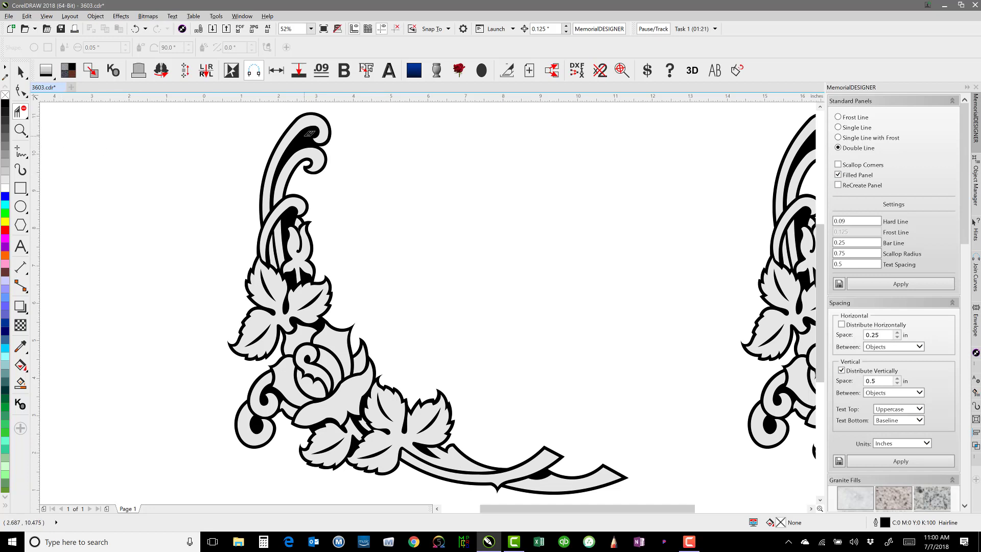
click(20, 71)
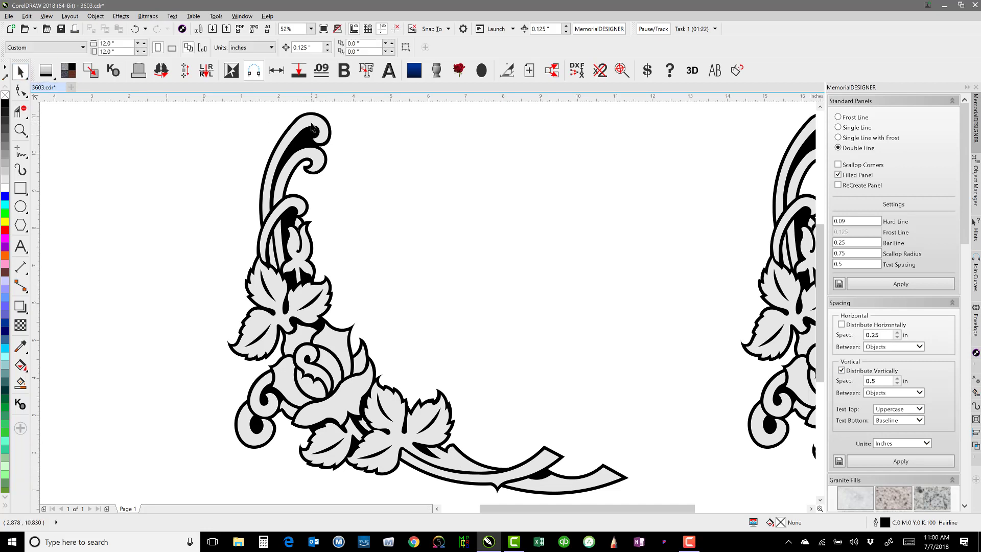
- Break apart the light grey combined curve of the original ornament into separate objects
click(304, 135)
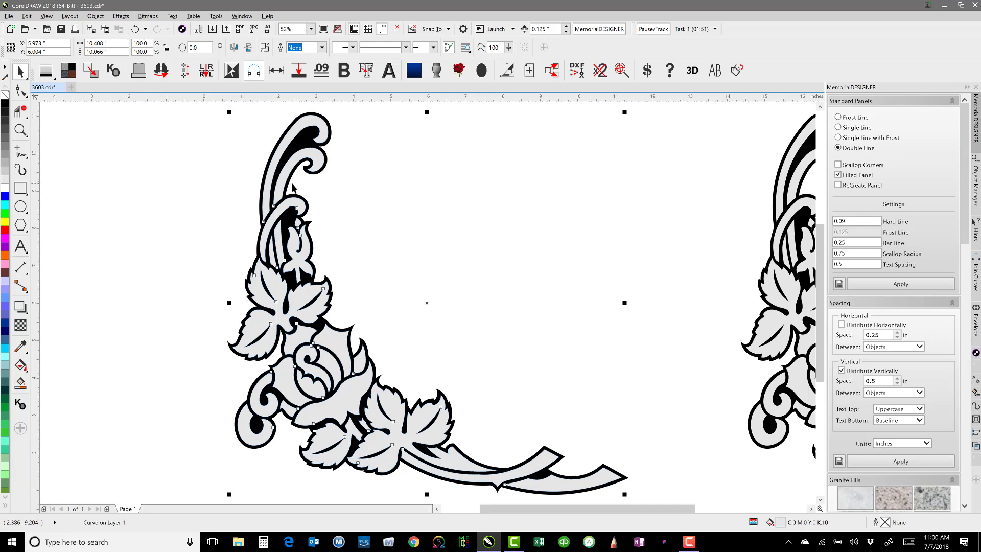
click(264, 48)
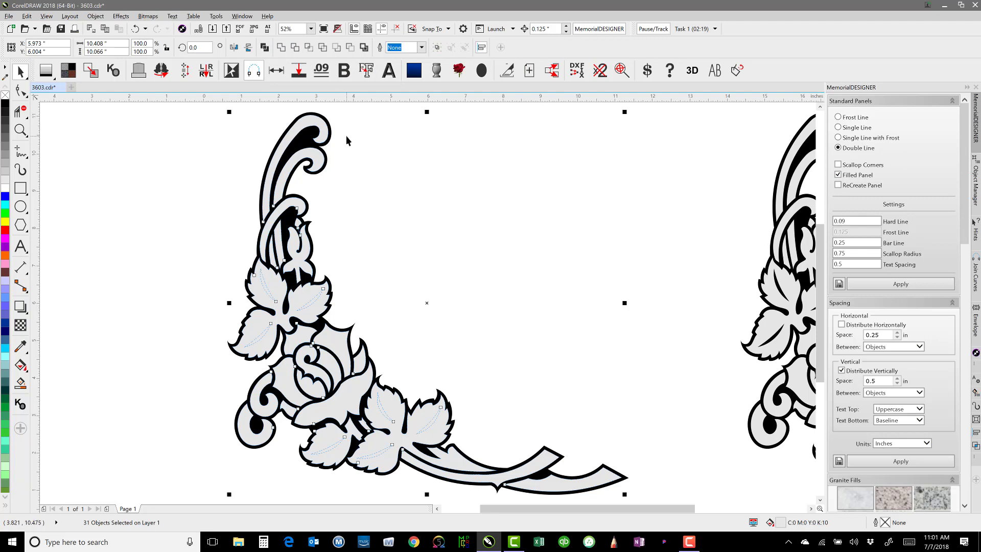
click(210, 156)
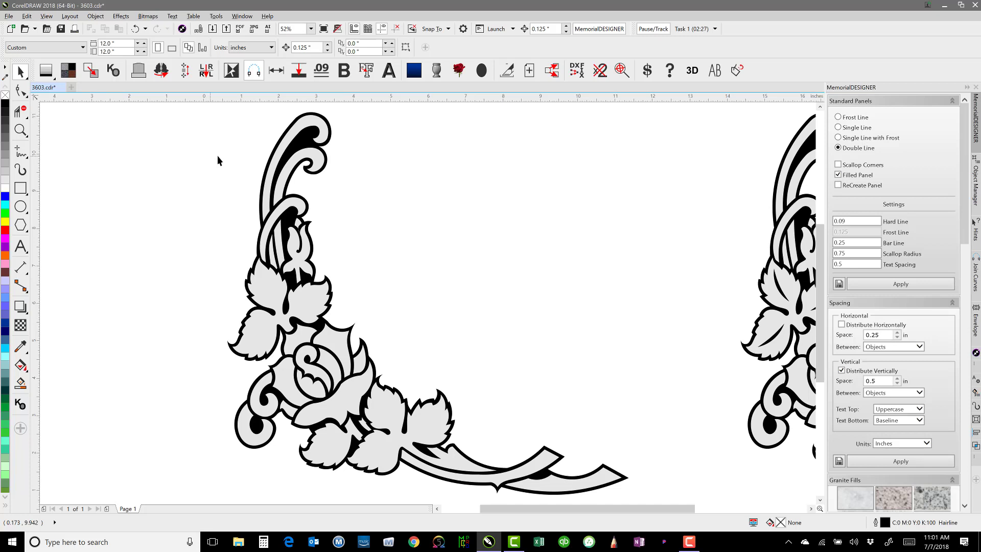
- Delete the light grey pieces of the scrolls, stems and rosebud above the upper leaves of the original ornament
click(307, 125)
key(Delete)
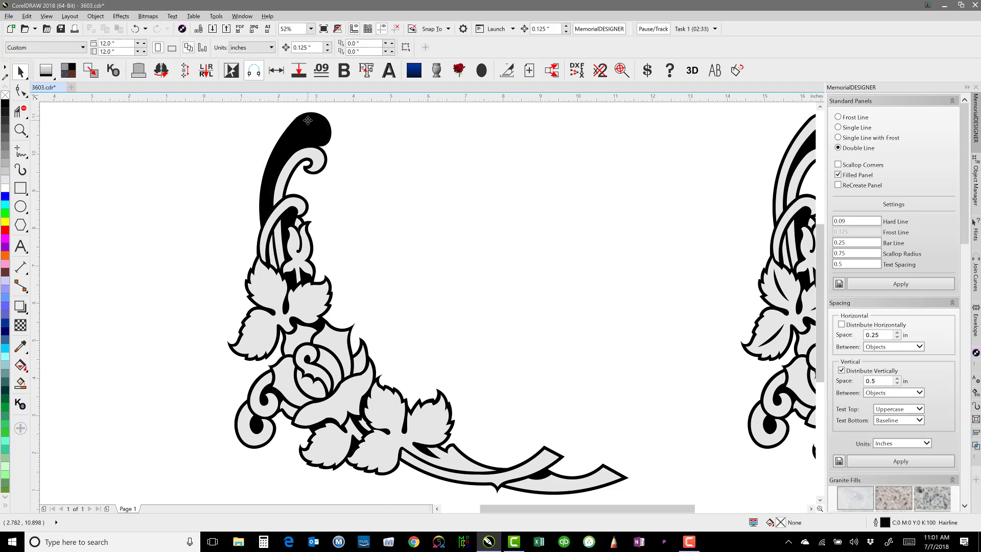
click(314, 151)
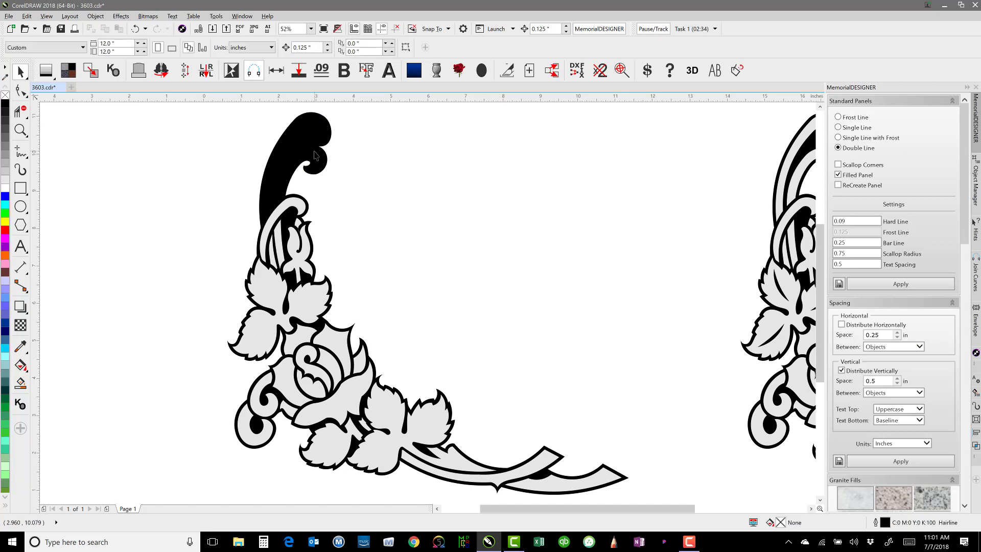
click(285, 207)
key(Delete)
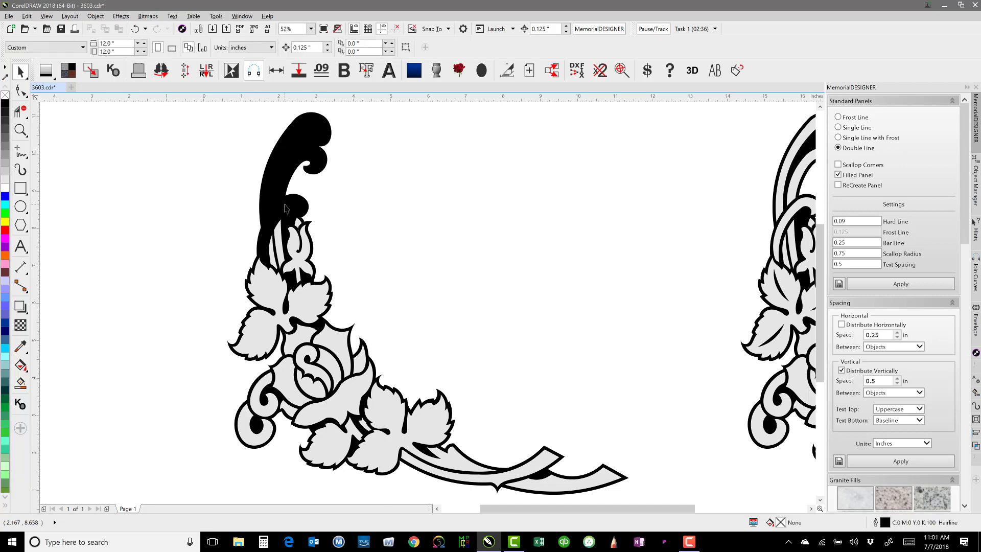
click(276, 237)
key(Delete)
click(276, 254)
key(Delete)
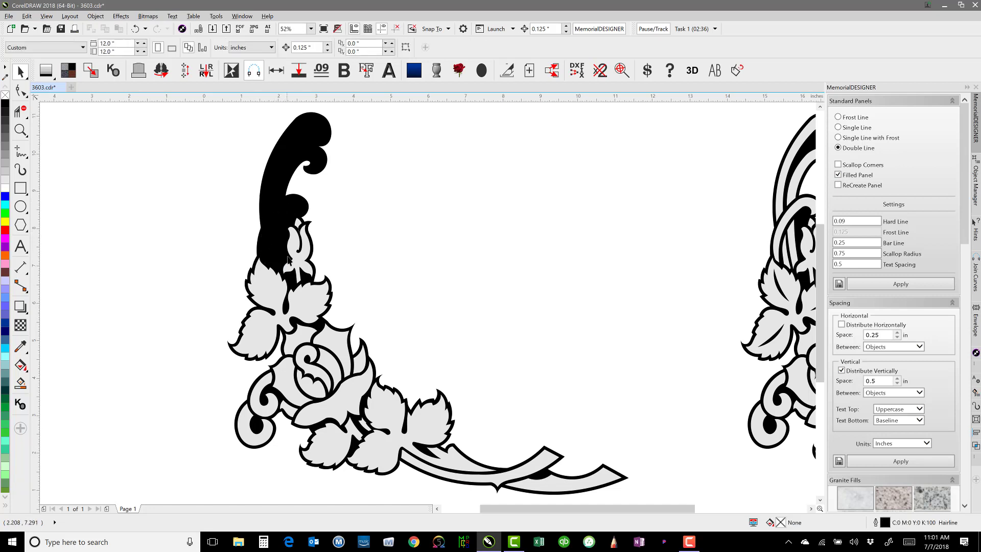
click(297, 259)
key(Delete)
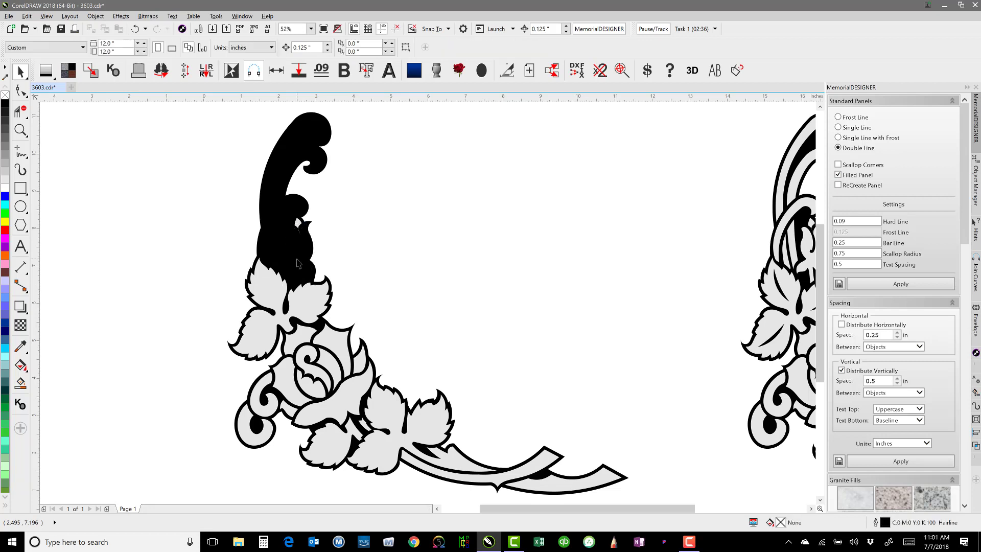
click(298, 227)
- Delete the black outline's nodes around the scrolls and rosebud, and convert the remaining curve segment to a straight line
click(23, 91)
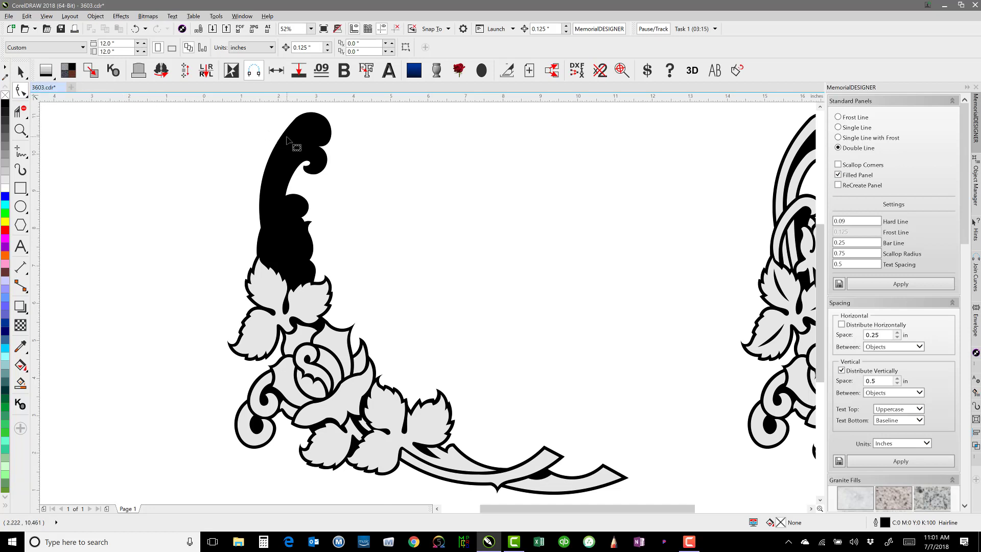
click(290, 137)
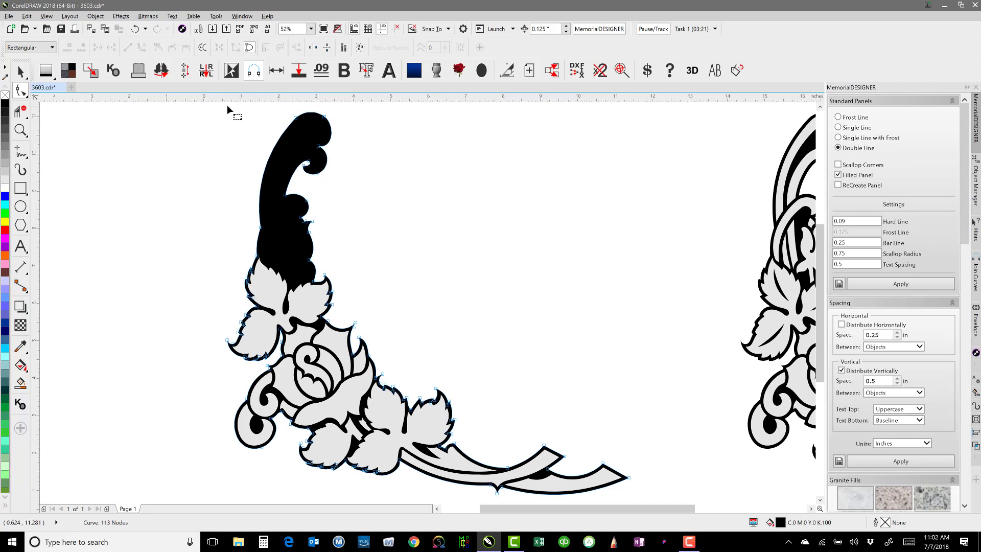
drag(228, 105, 360, 247)
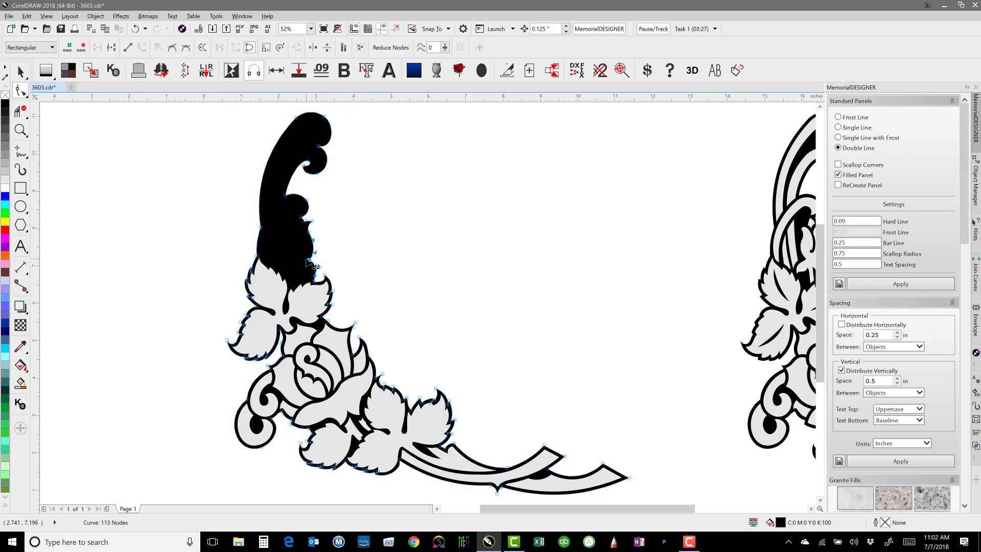
ctrl+shift+click(262, 228)
key(Delete)
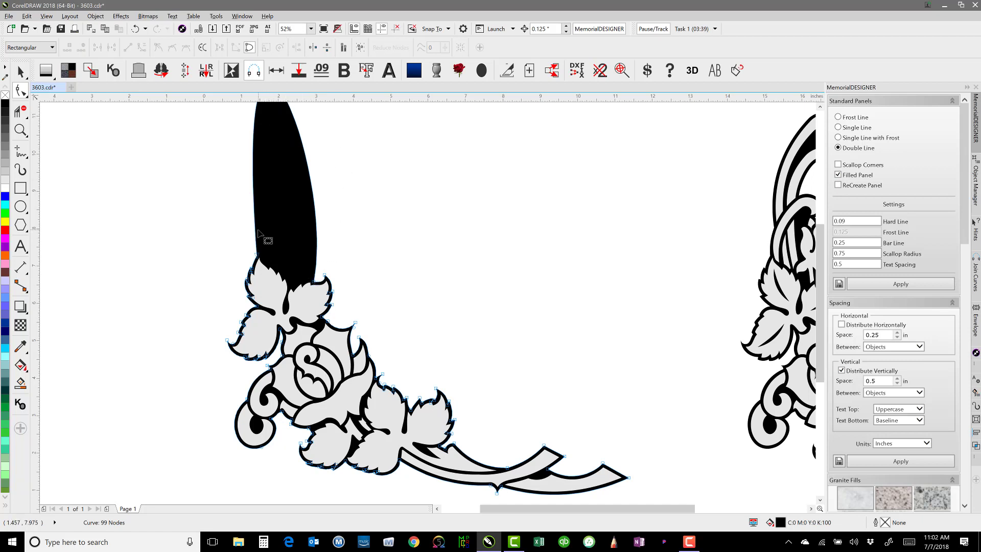
click(256, 230)
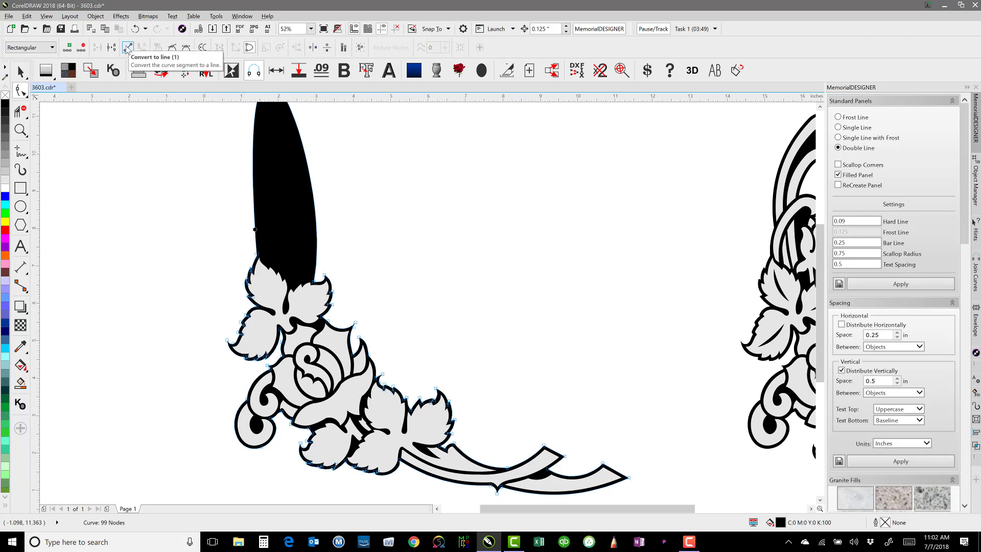
click(128, 49)
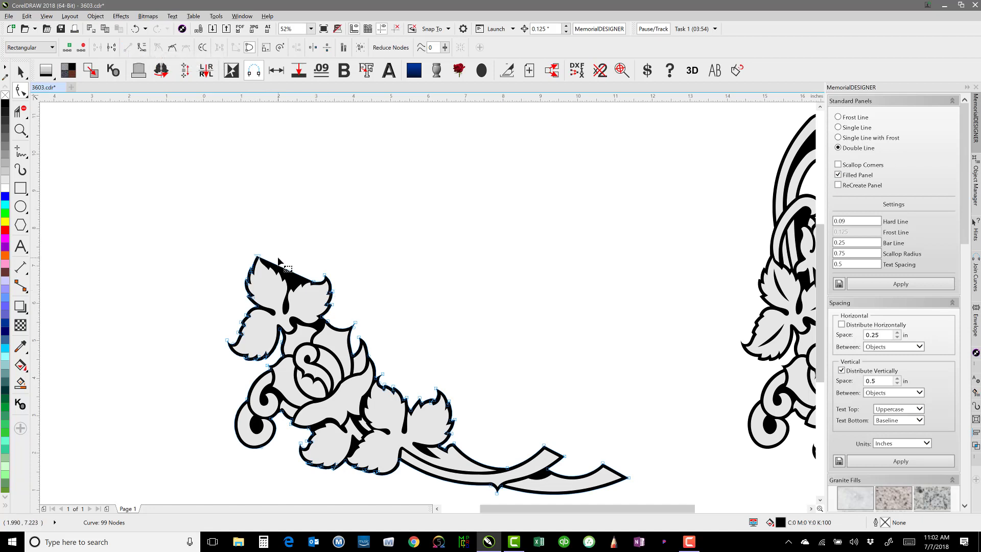
- Add nodes along the straight edge above the two upper leaves and move them to follow the leaves' serrated contours
scroll(280, 267, up, 2)
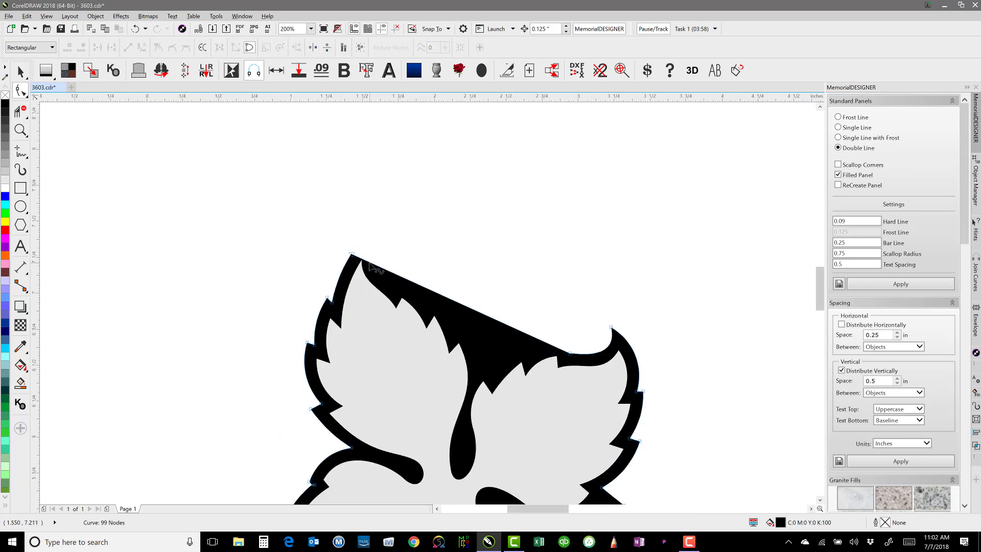
drag(352, 254, 527, 337)
click(419, 285)
double_click(478, 334)
drag(502, 369, 499, 366)
drag(527, 337, 576, 324)
double_click(545, 343)
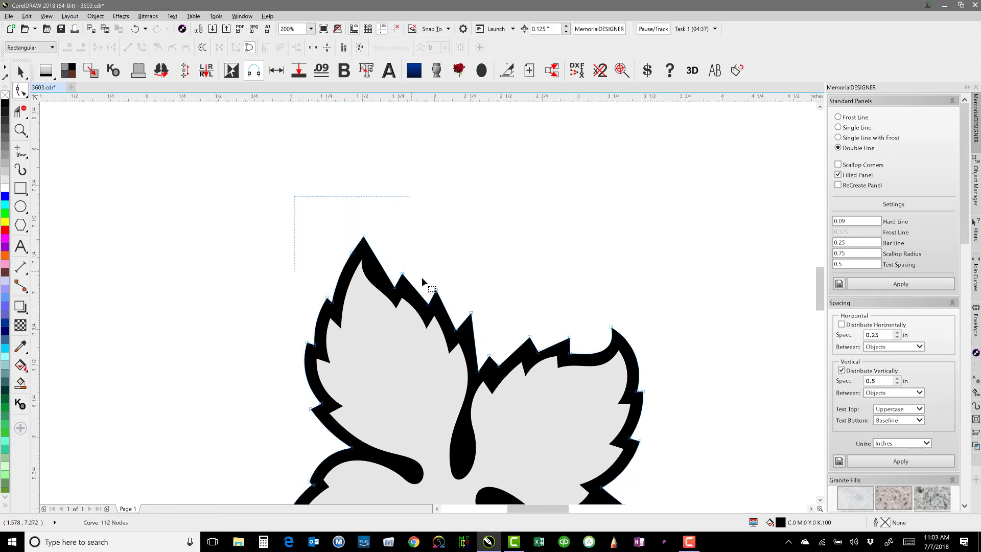
- Convert the black outline's segments around the two upper leaves from lines to curves
drag(422, 277, 636, 404)
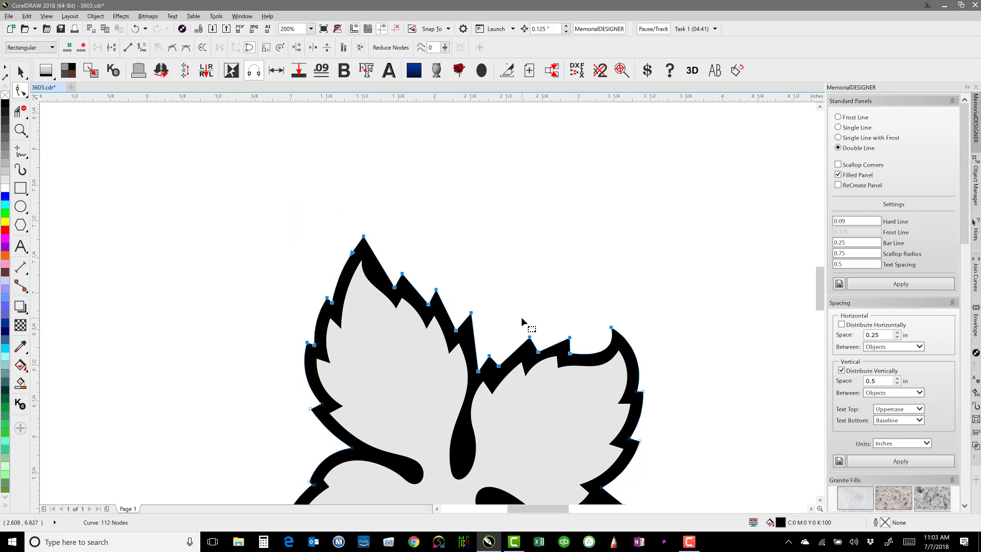
click(141, 47)
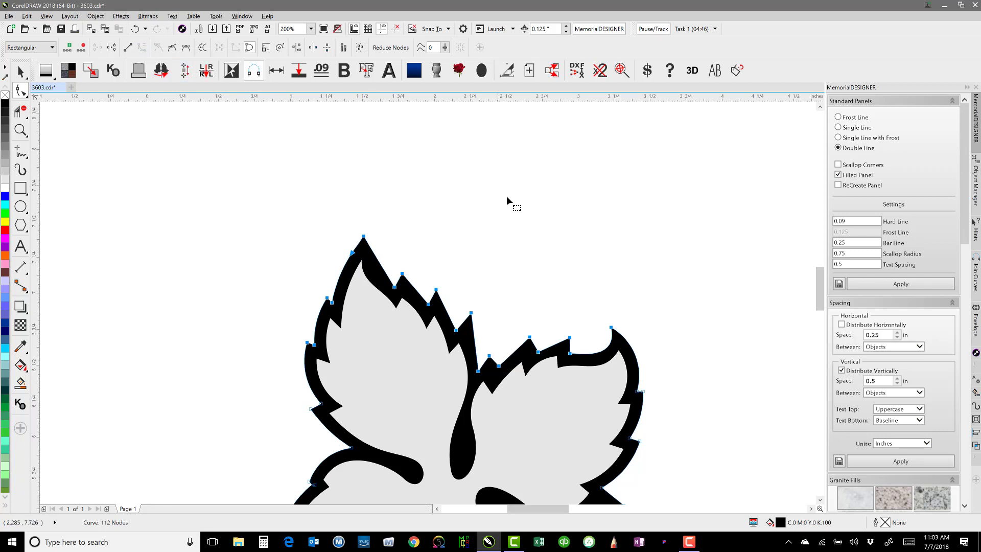
click(501, 212)
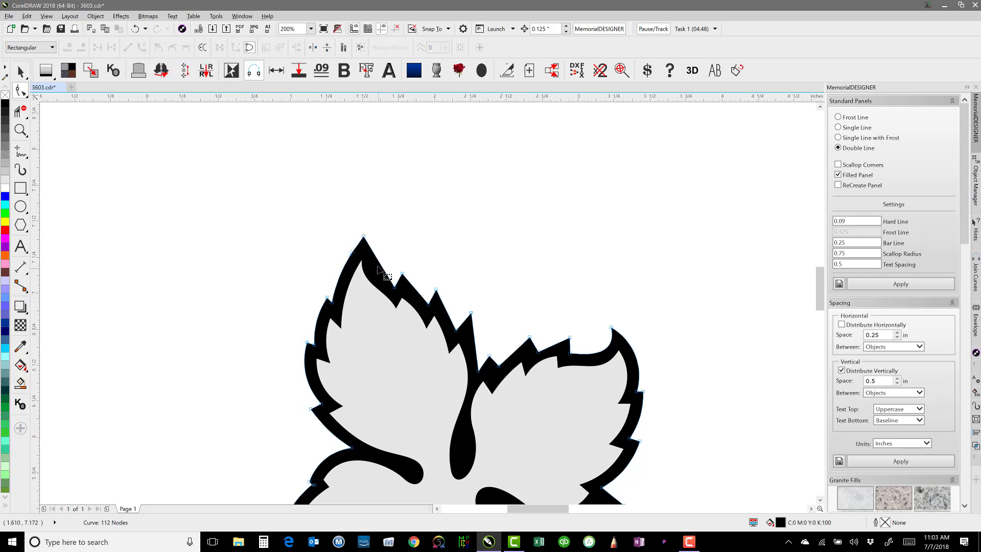
- Bend the black outline's segments along the upper edges of the two upper leaves to follow the curves of the leaf serrations
click(364, 238)
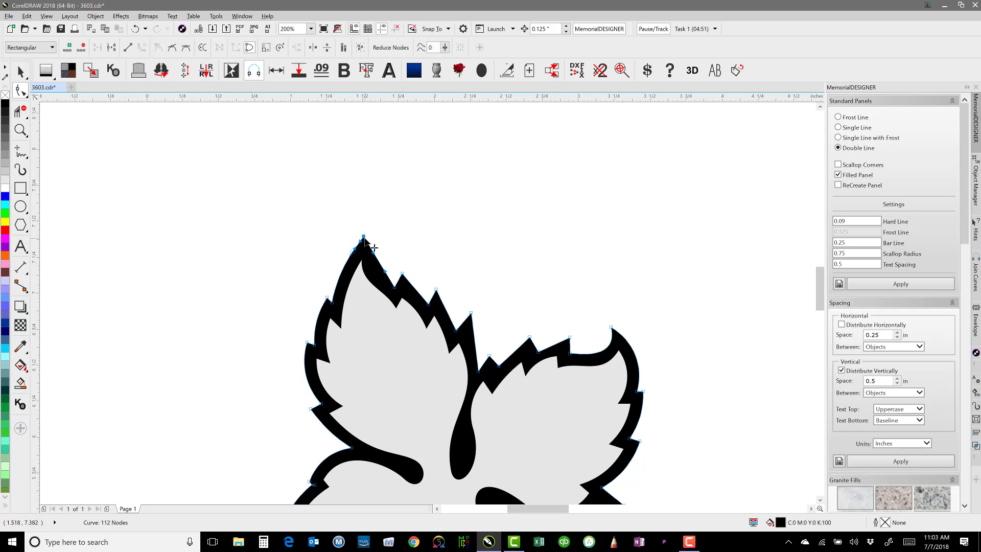
drag(374, 254, 385, 269)
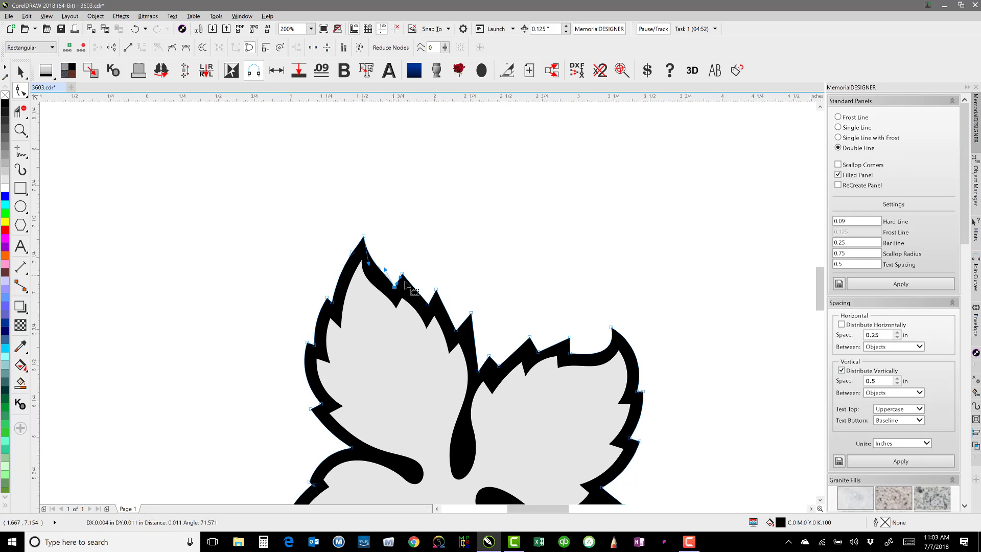
click(418, 288)
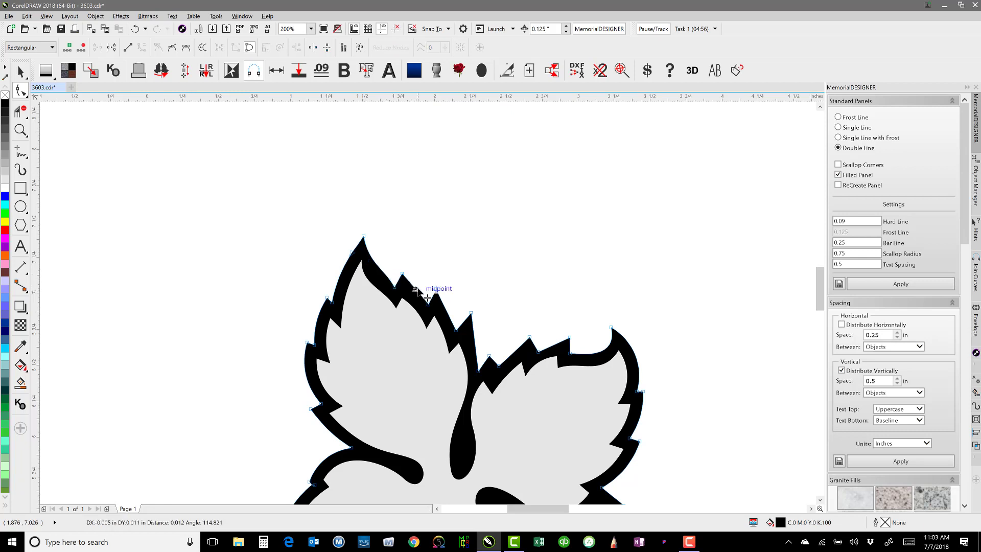
drag(448, 311, 574, 362)
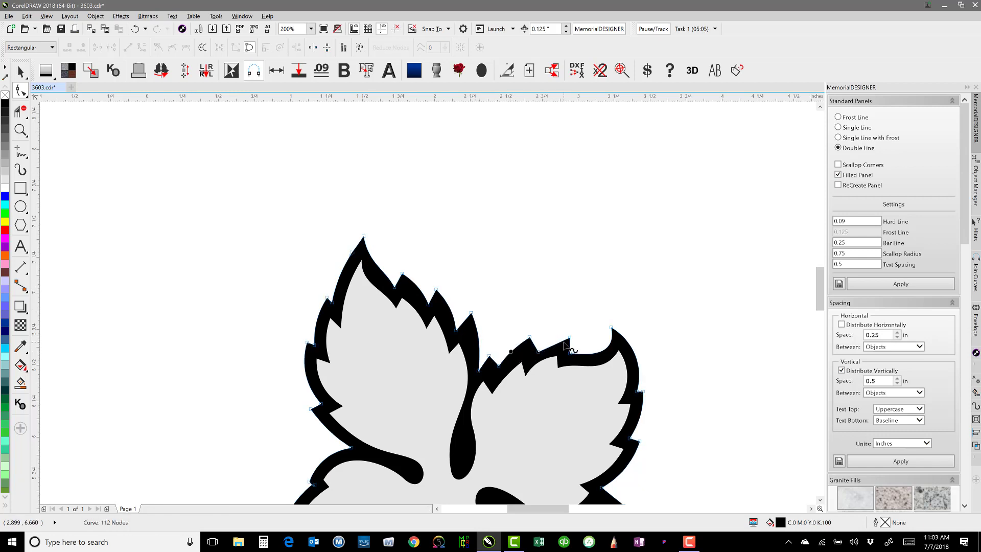
mouse_move(565, 343)
mouse_down()
mouse_move(574, 349)
mouse_move(551, 342)
mouse_up()
click(448, 29)
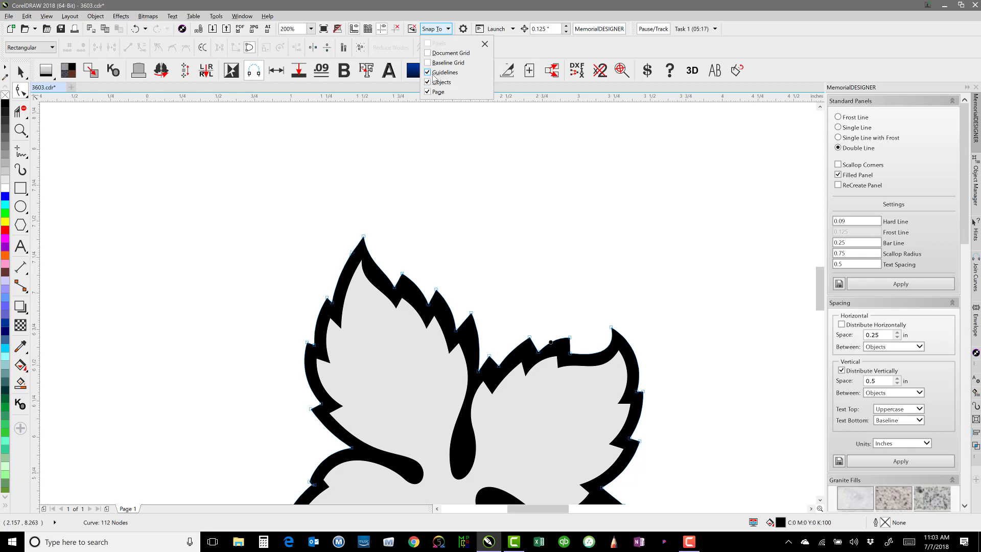
click(516, 317)
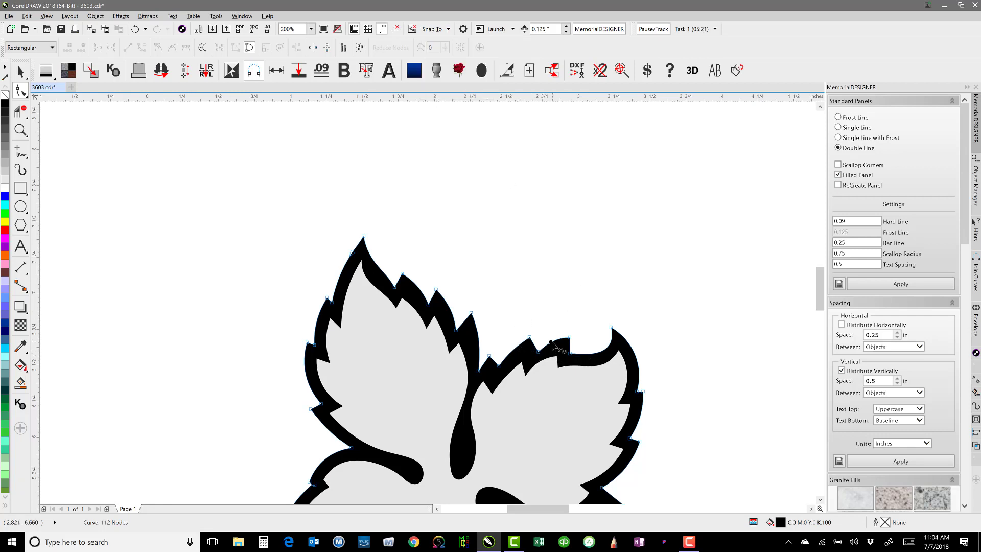
- Reposition the outline's nodes at the notch between the two upper leaves and at their neighbouring teeth to even out the border
drag(554, 342, 539, 353)
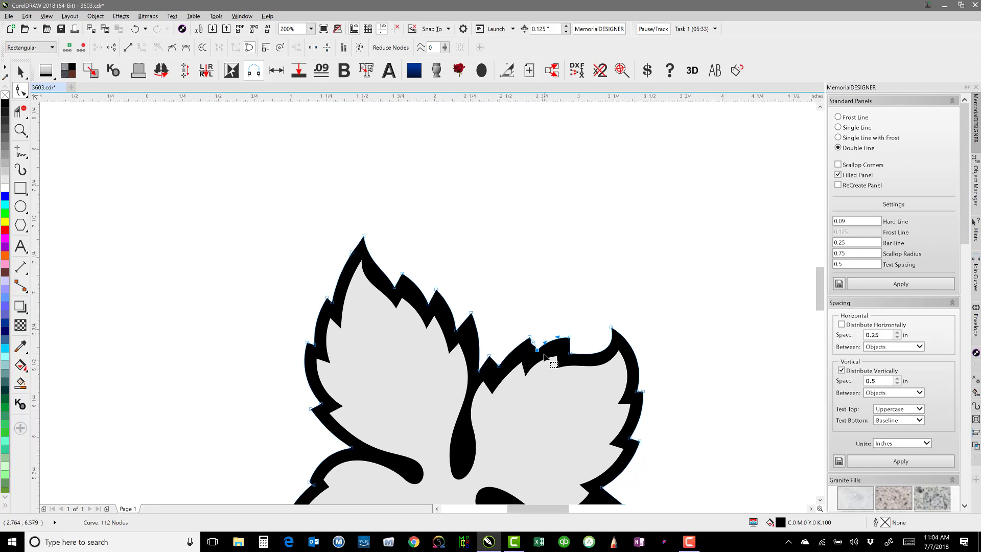
scroll(513, 373, up, 1)
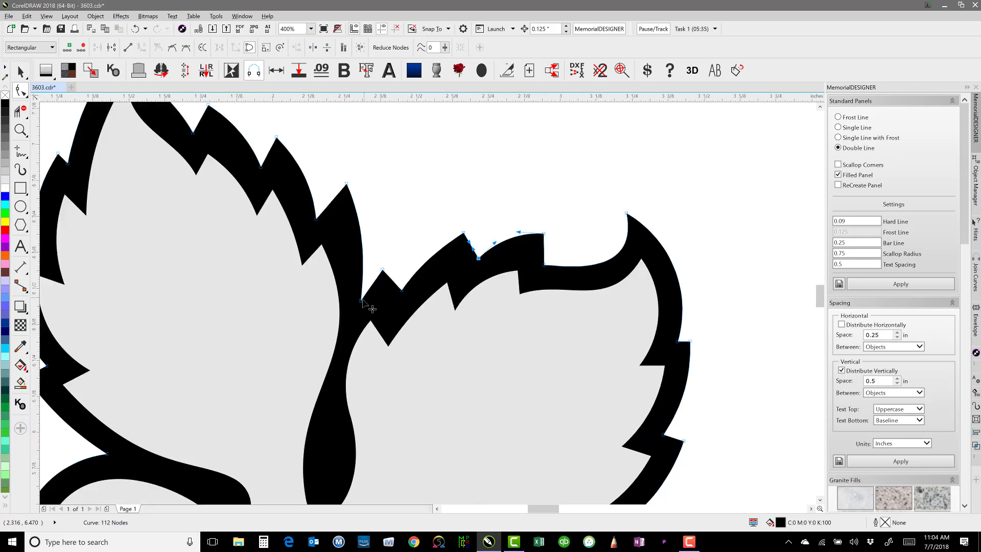
drag(361, 301, 369, 292)
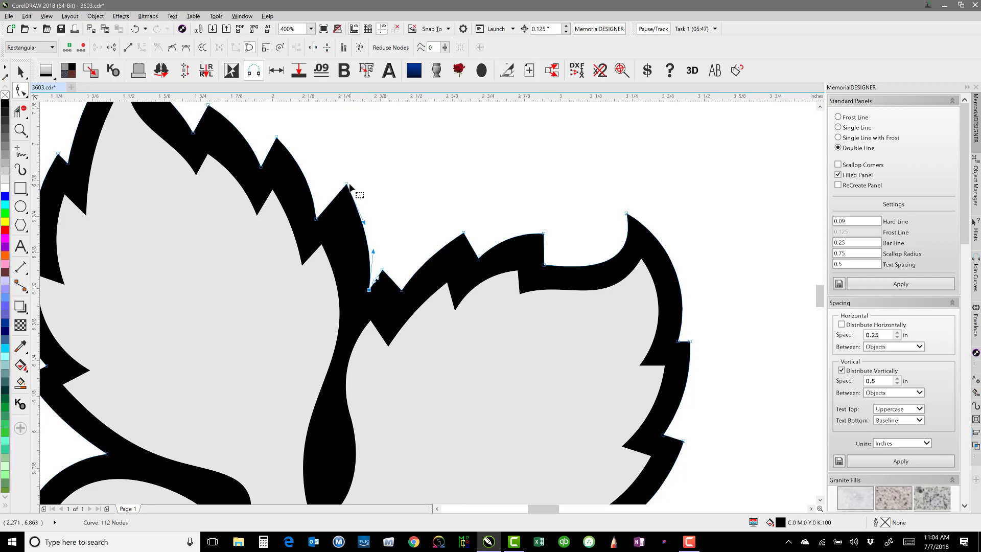
drag(348, 185, 319, 216)
drag(268, 153, 272, 157)
drag(208, 105, 204, 123)
- Delete the extra outline node near the upper-left leaf's tip and adjust the tip's curve to match the leaf's inner contour
scroll(207, 138, down, 1)
scroll(403, 293, up, 2)
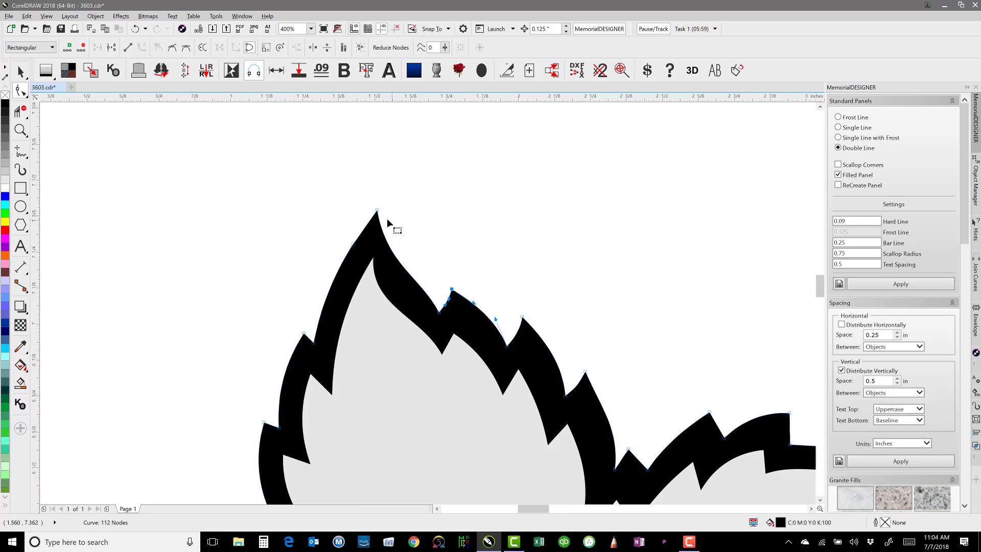
click(377, 211)
double_click(353, 244)
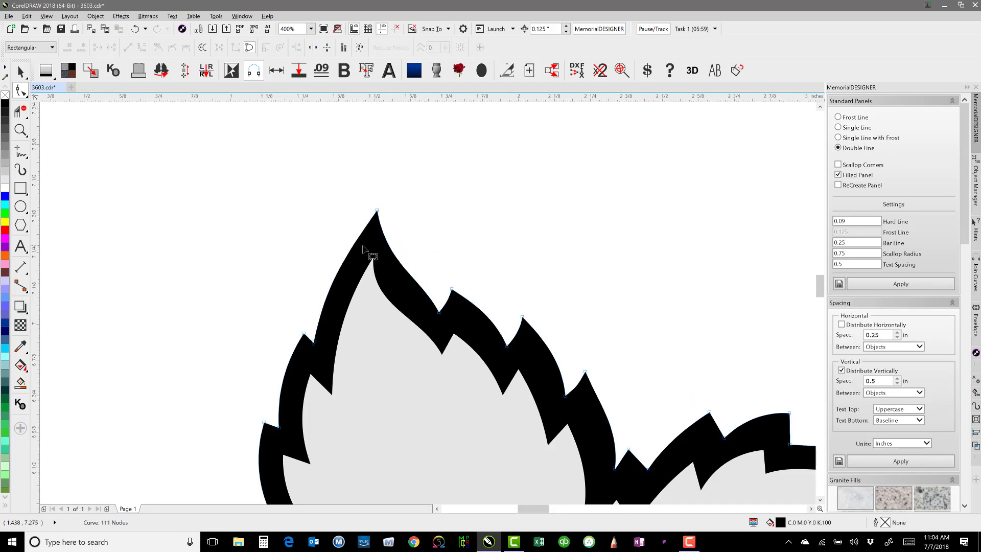
click(377, 210)
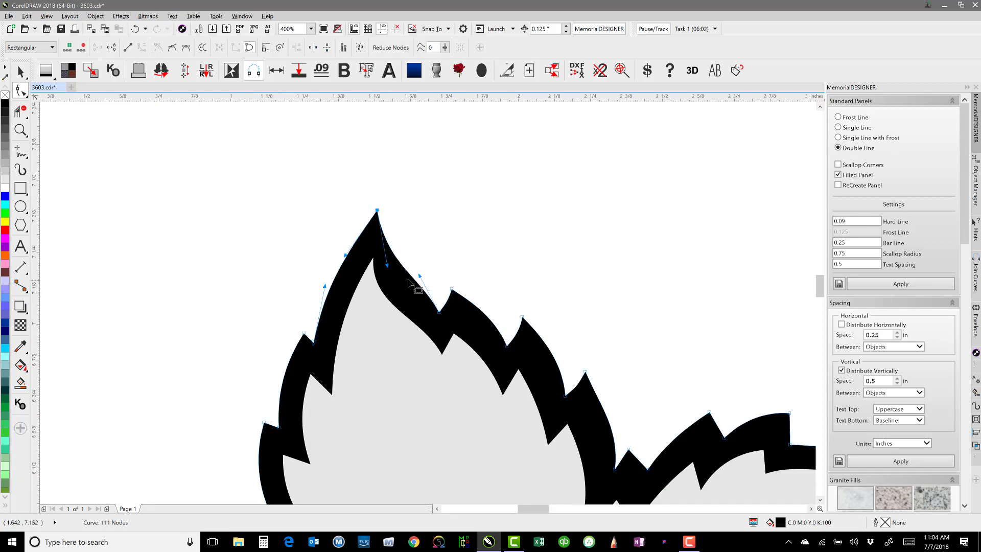
drag(388, 267, 387, 276)
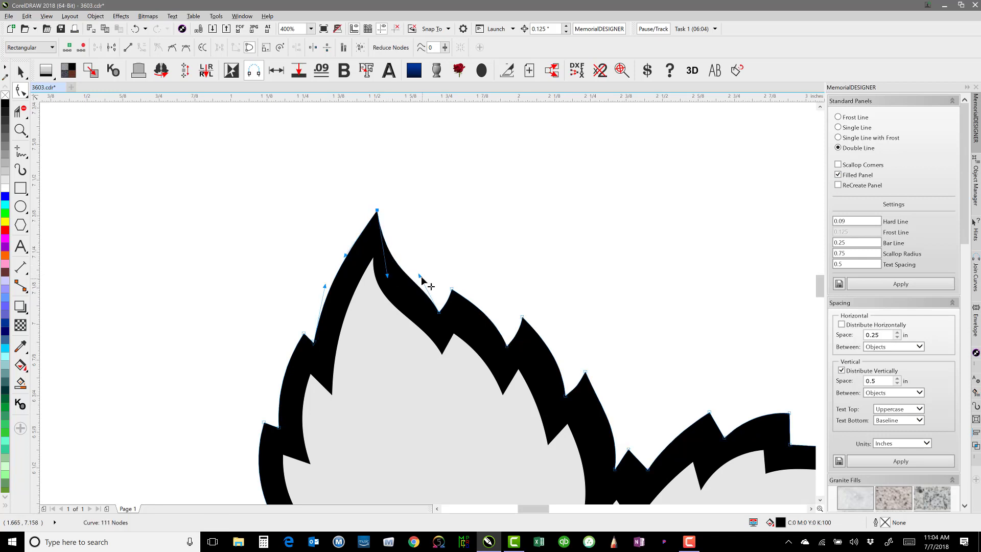
drag(439, 313, 440, 311)
click(468, 250)
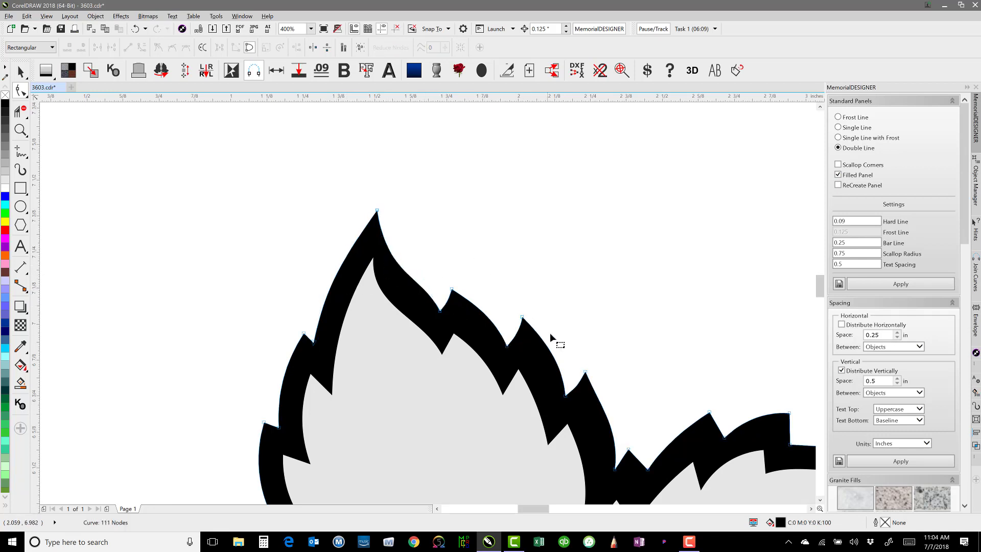
- Shift the outline nodes along the upper-left leaf's inner serrated edge slightly closer to the leaf to thin the border
scroll(551, 334, down, 3)
scroll(428, 338, up, 1)
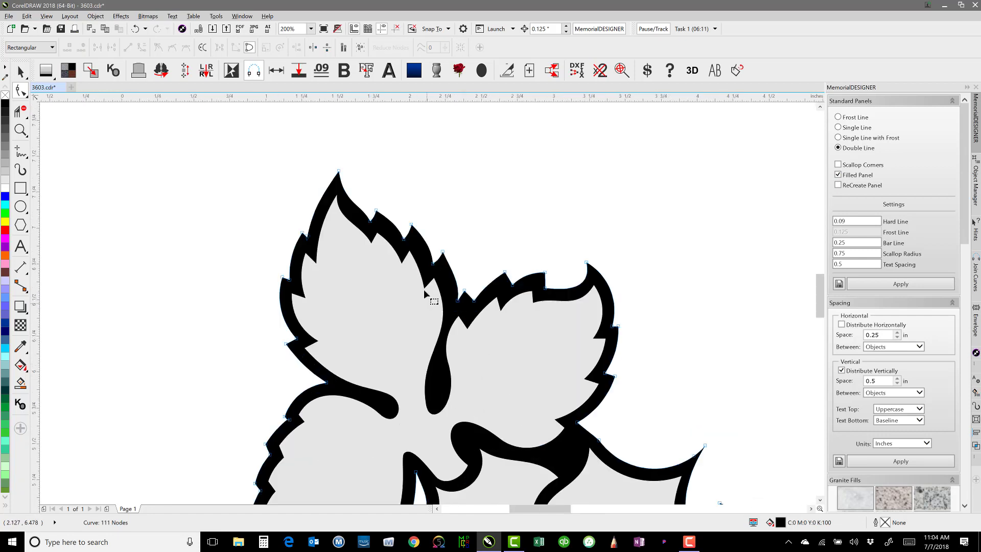
drag(367, 199, 432, 265)
click(438, 225)
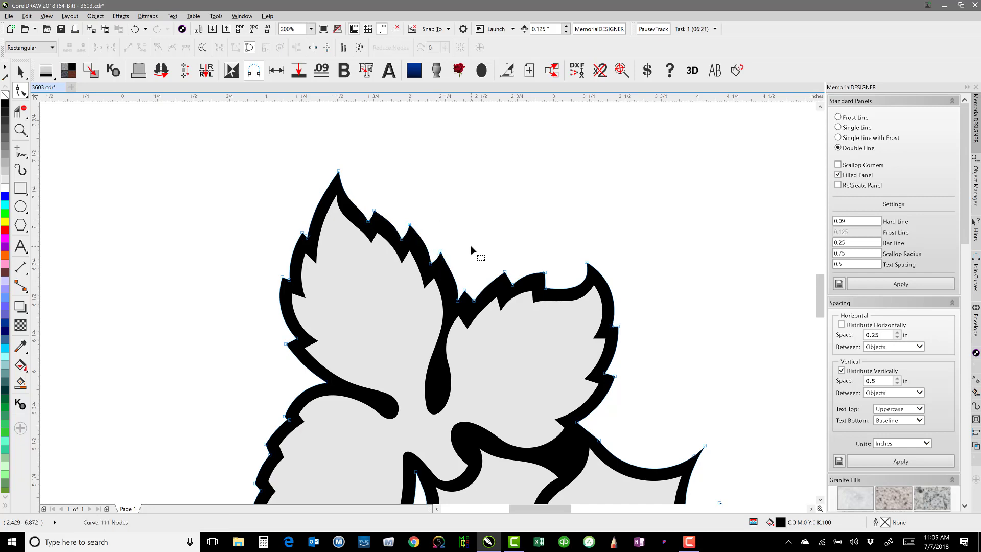
scroll(492, 250, down, 6)
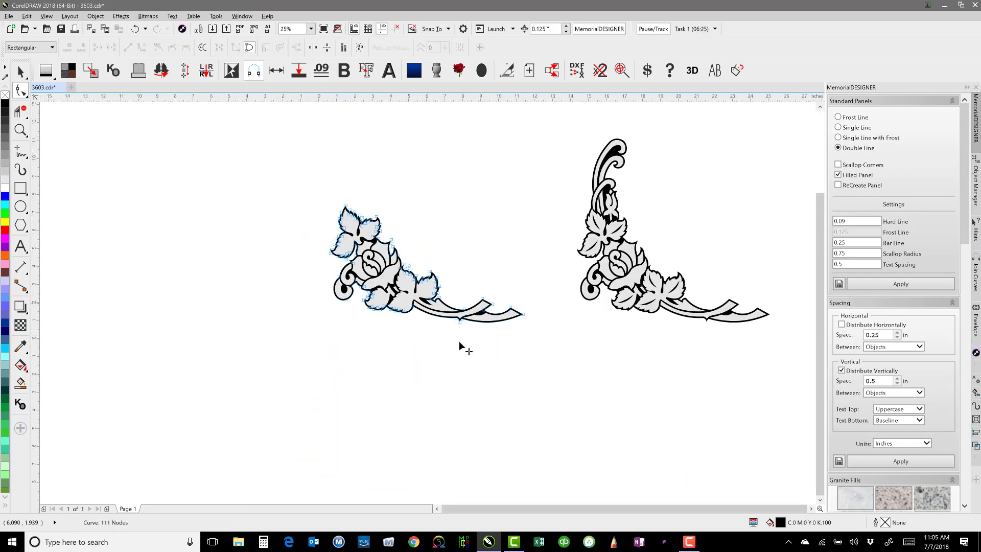
click(21, 71)
click(355, 185)
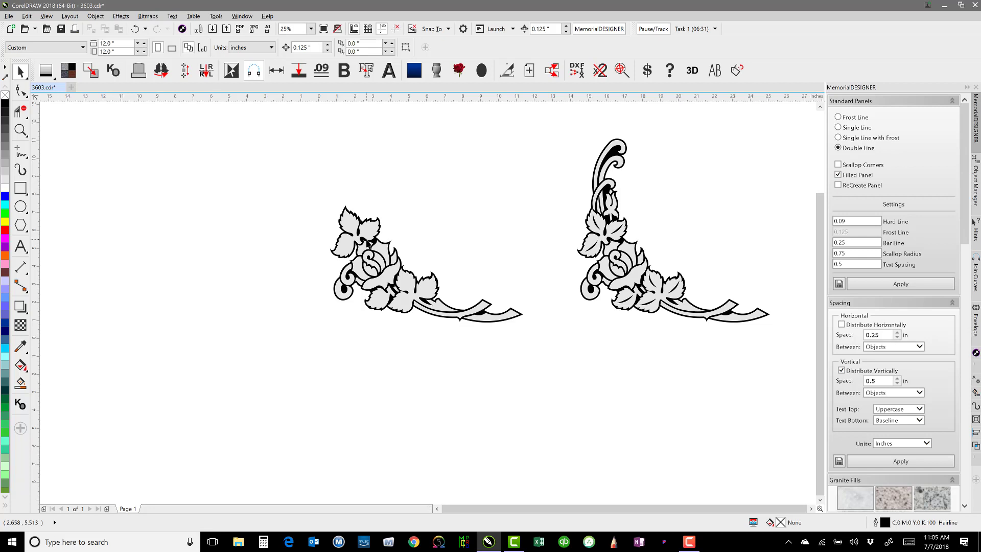
- Find the hidden vein piece of the upper cluster's lower leaf in wireframe view, try moving it outside the ornament and undo the move
scroll(432, 315, up, 1)
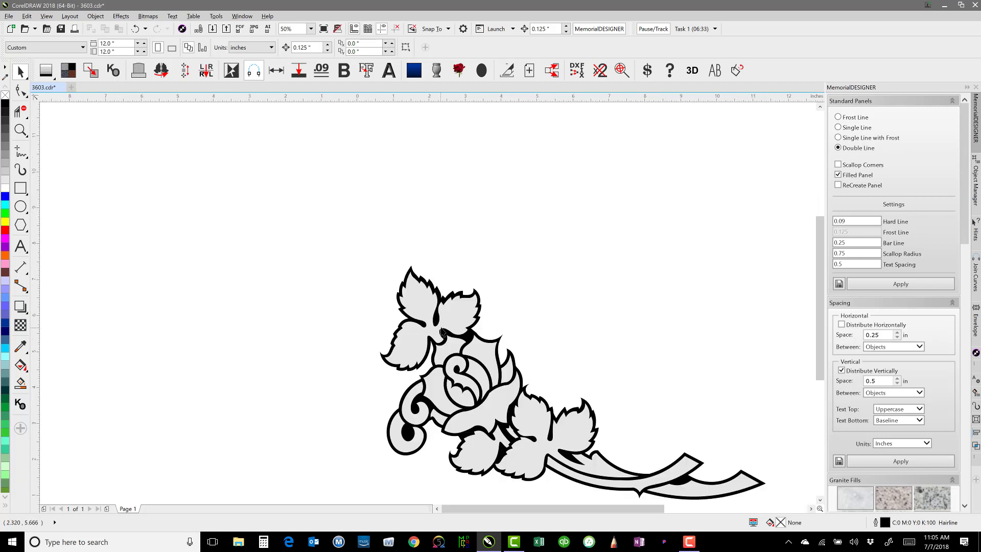
click(431, 283)
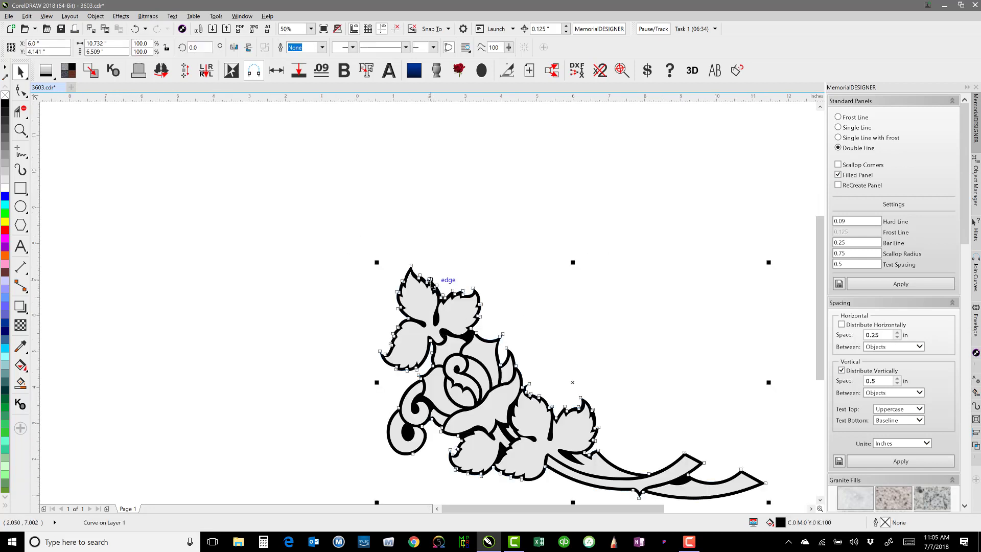
scroll(430, 280, up, 1)
click(341, 167)
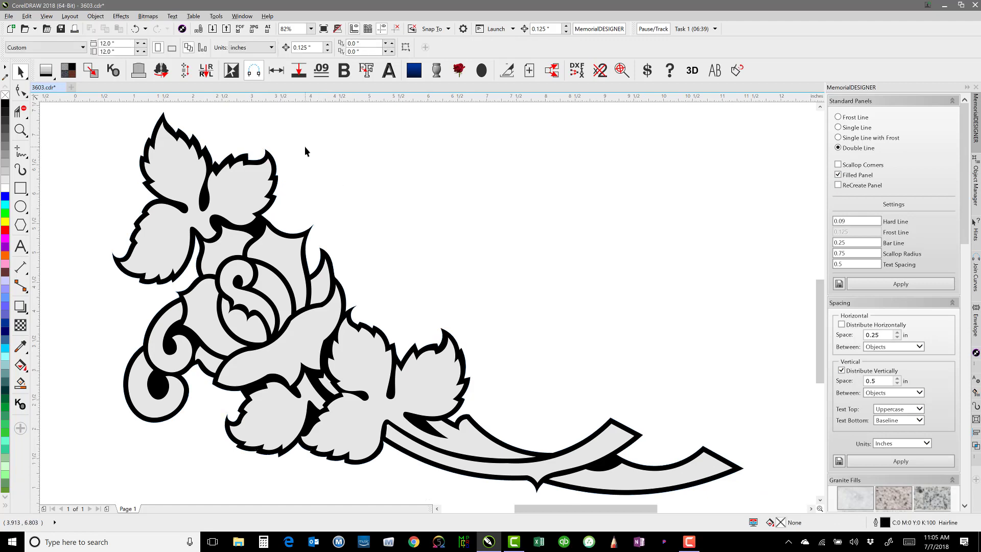
key(shift+F9)
click(179, 178)
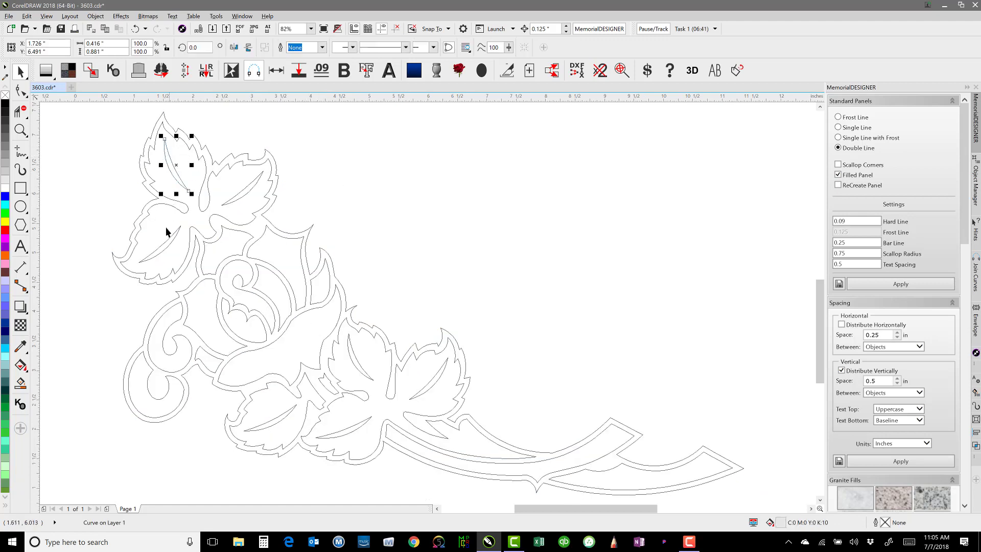
click(171, 244)
key(shift+F9)
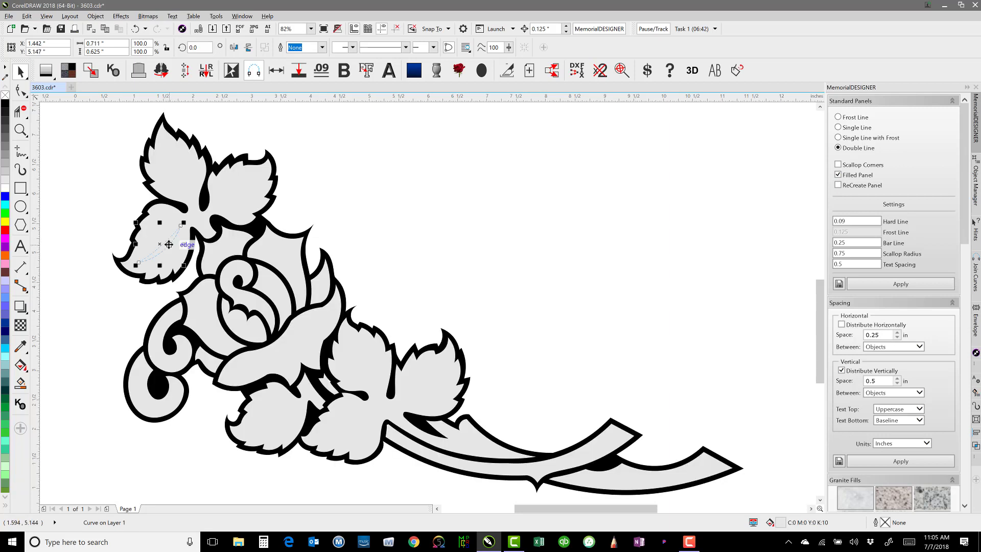
drag(171, 244, 120, 192)
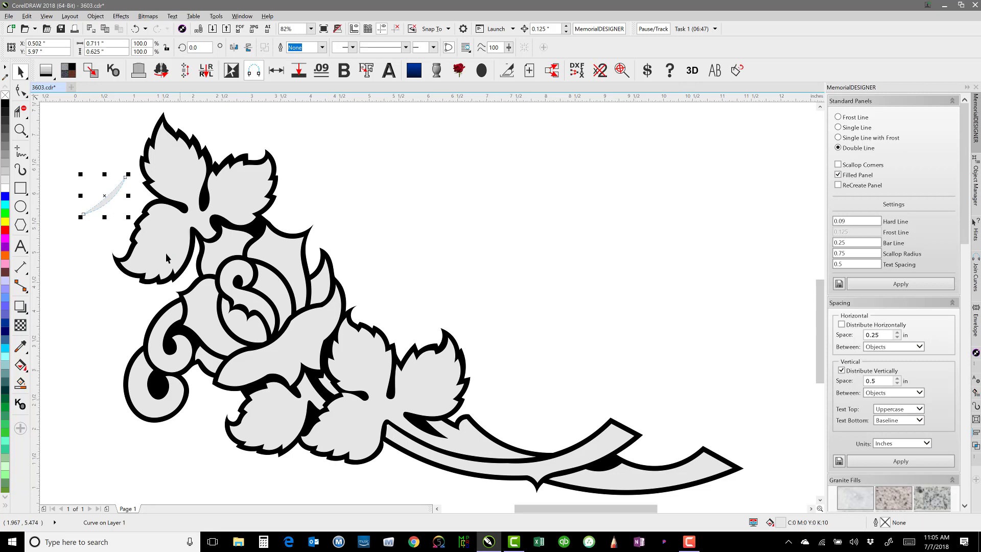
key(ctrl+z)
key(Escape)
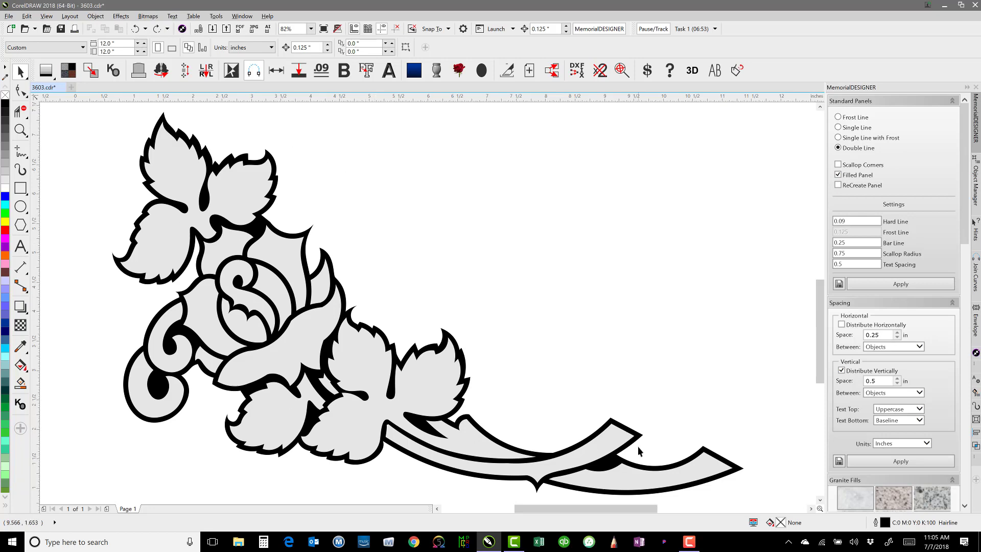
- Combine the vein piece of the upper cluster's lower leaf with the light grey three-leaf shape to cut out the vein
key(shift+F9)
click(168, 238)
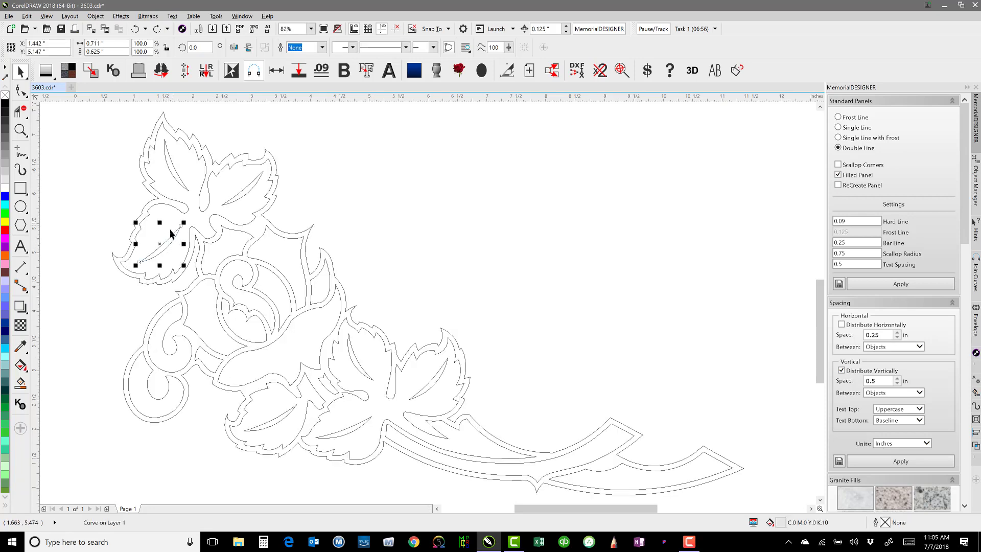
key(shift+F9)
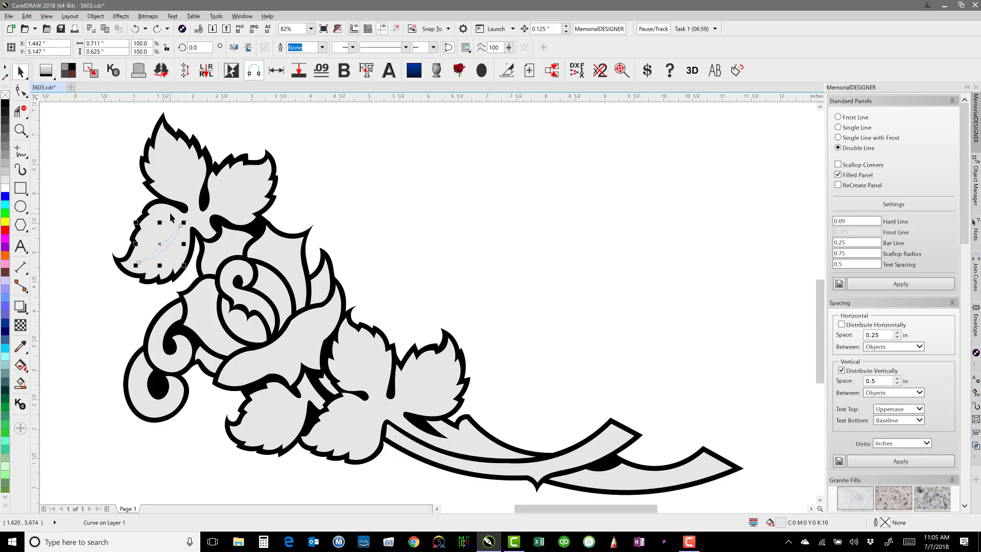
shift+click(171, 217)
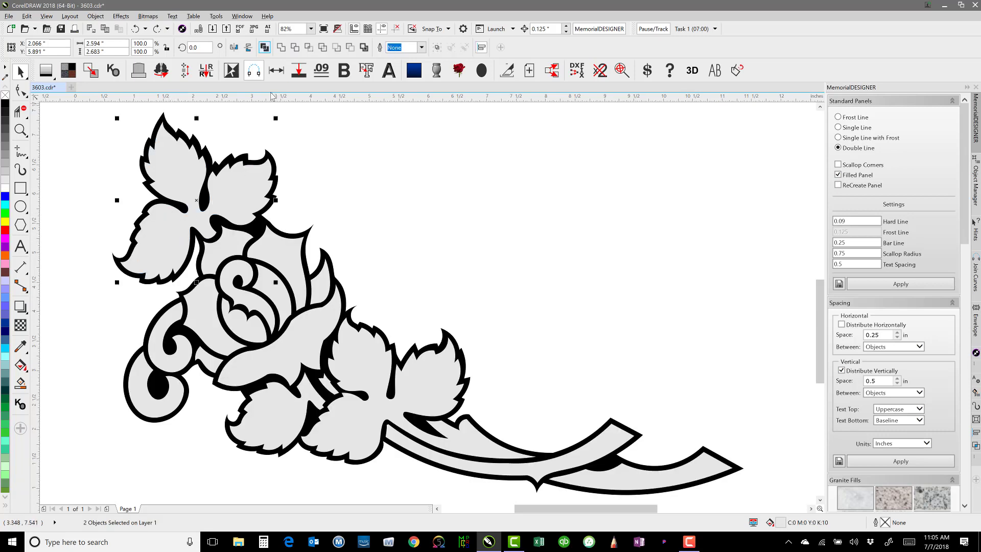
key(ctrl+l)
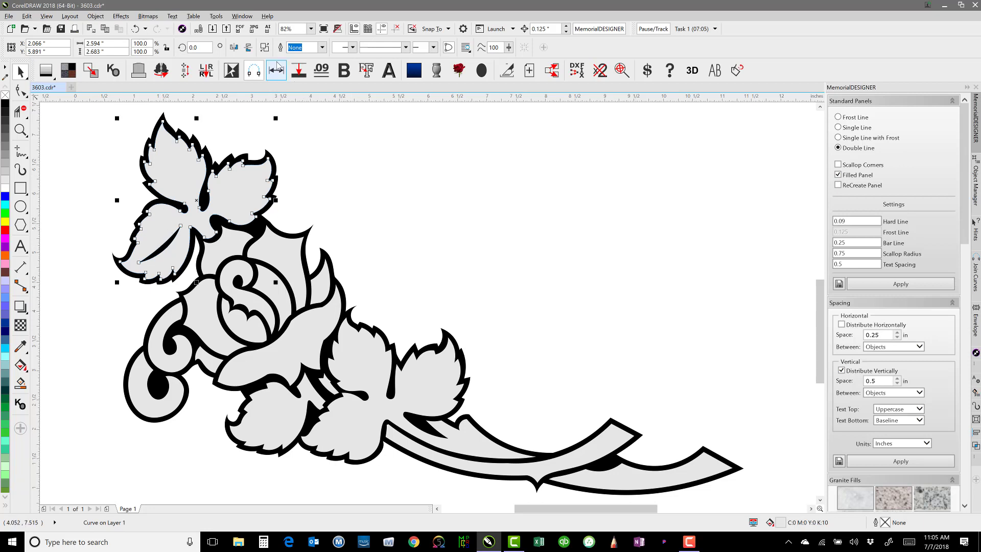
click(347, 185)
- Select the whole edited ornament and combine the remaining vein pieces with their light grey leaves to cut out all the veins
scroll(455, 275, down, 2)
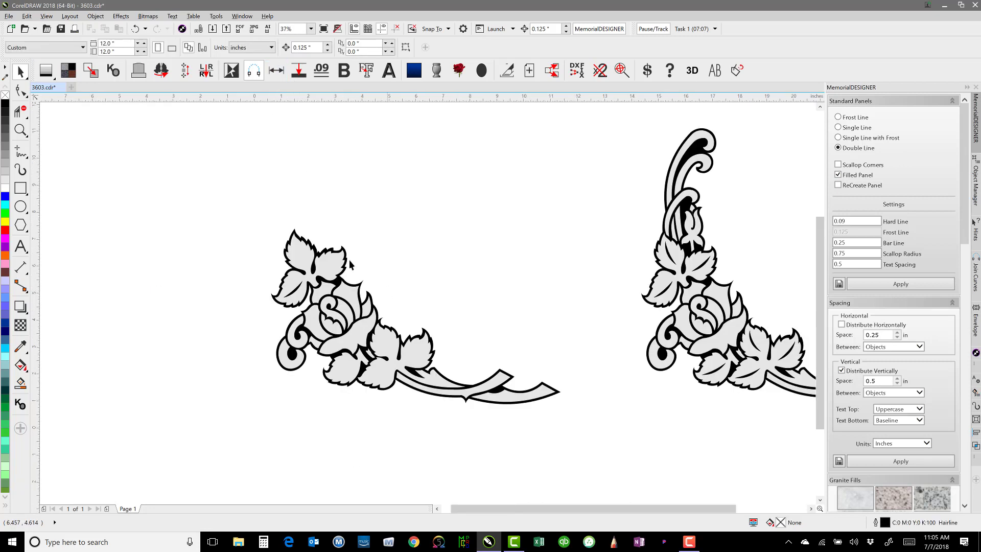
drag(238, 195, 595, 436)
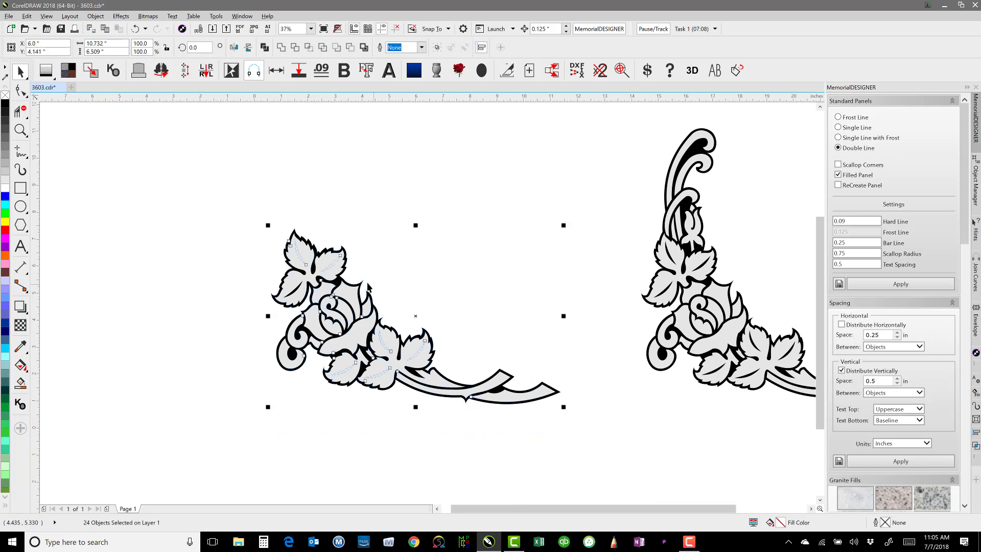
click(93, 75)
click(333, 169)
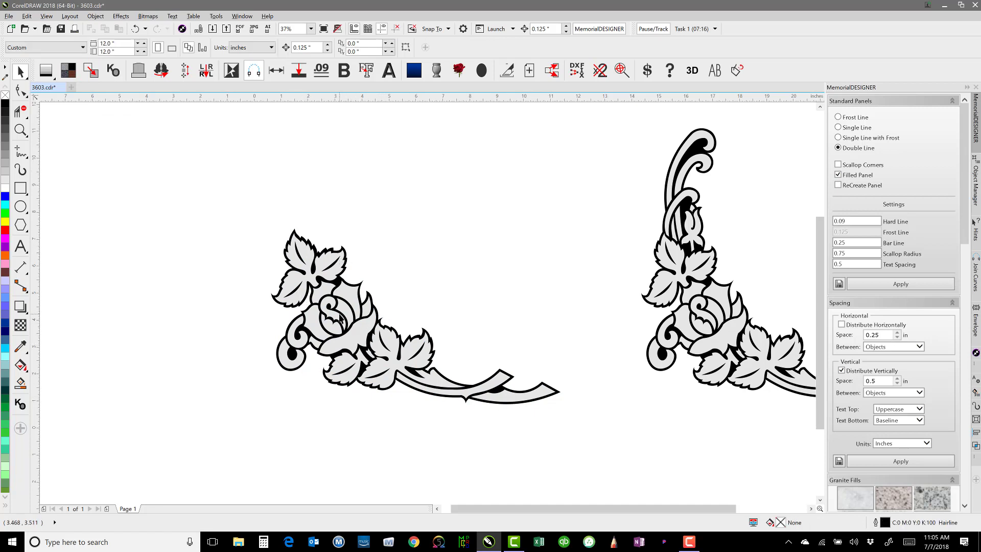
- Inspect the edited ornament's leaves and rose up close and select its black outline
scroll(327, 276, up, 2)
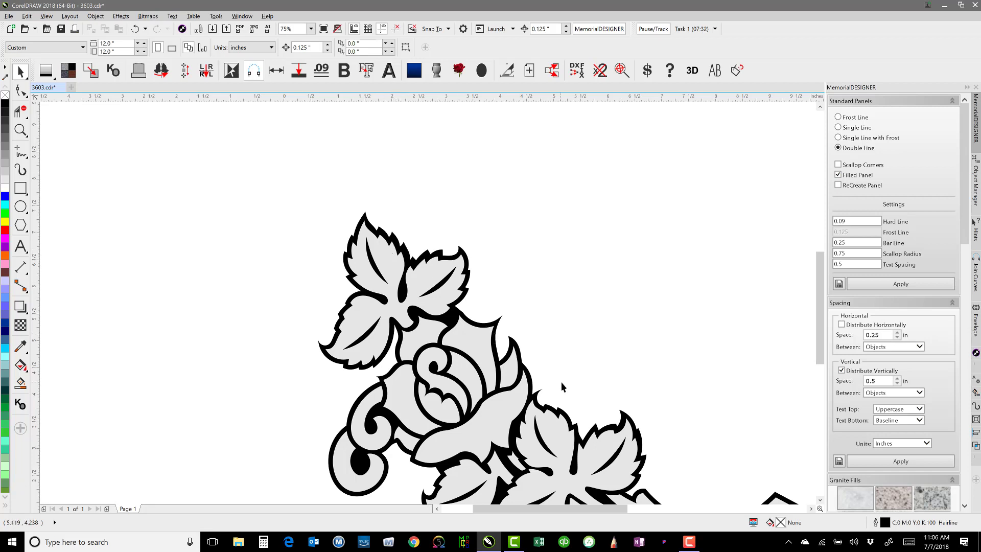
scroll(562, 383, down, 2)
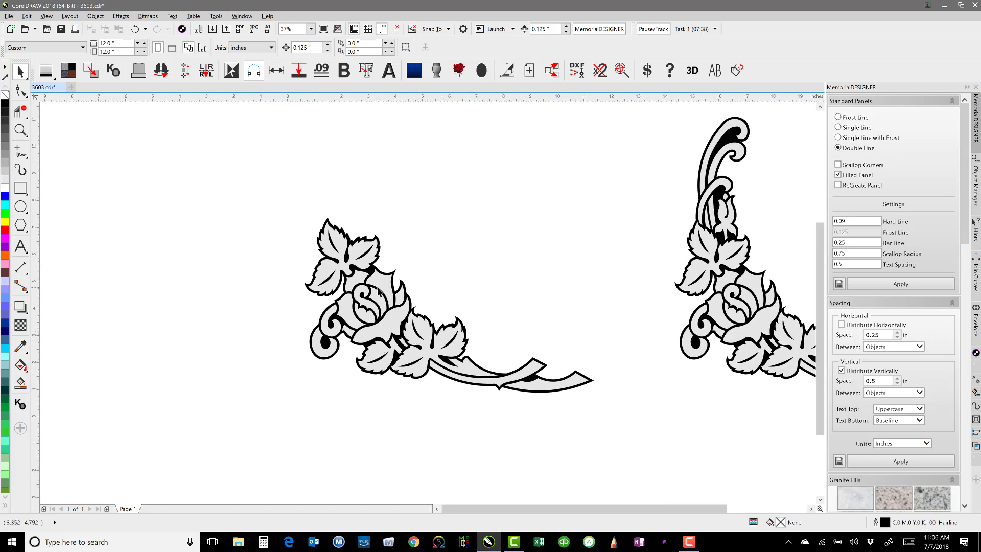
click(372, 271)
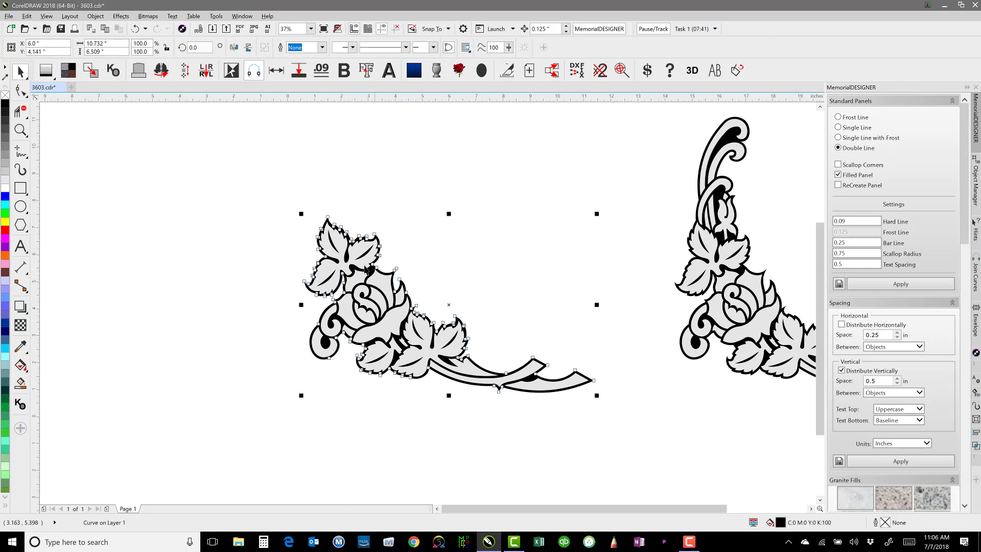
- Break the edited ornament's combined light grey shape apart and select the upper three-leaf piece
click(339, 200)
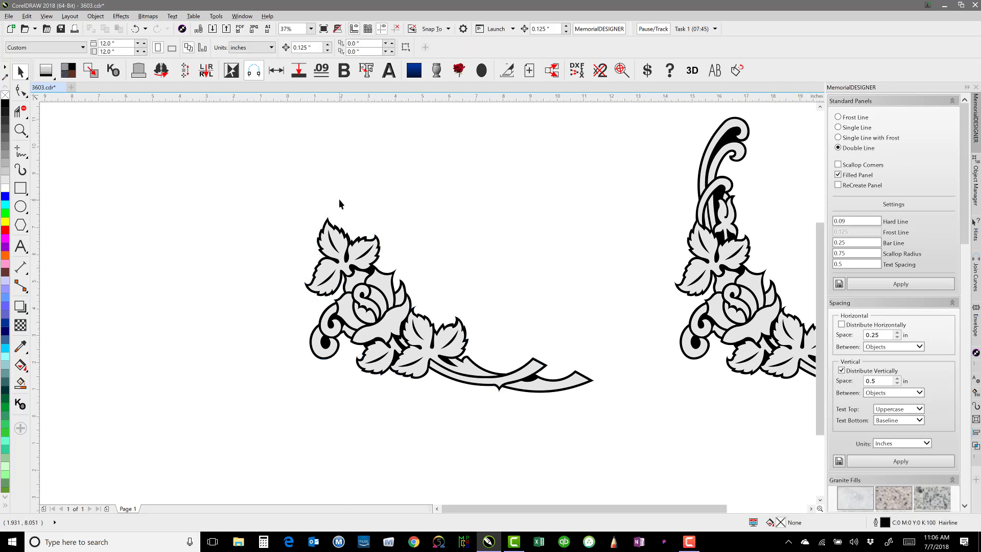
click(341, 242)
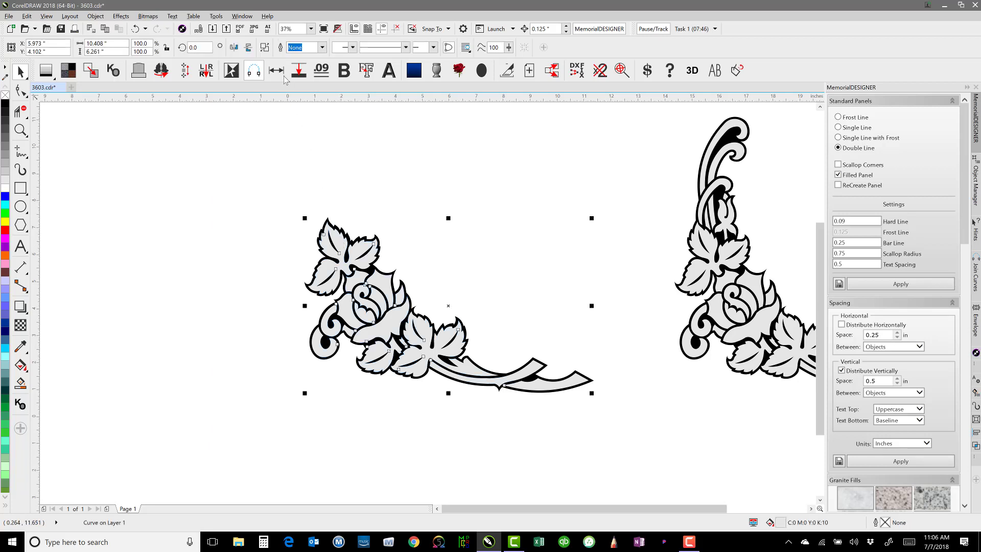
click(264, 47)
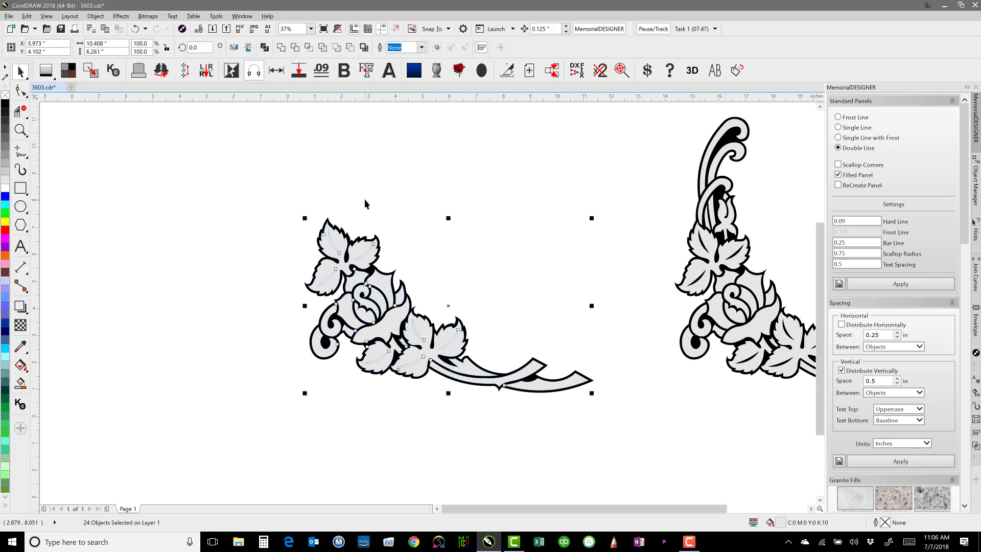
click(364, 198)
click(341, 241)
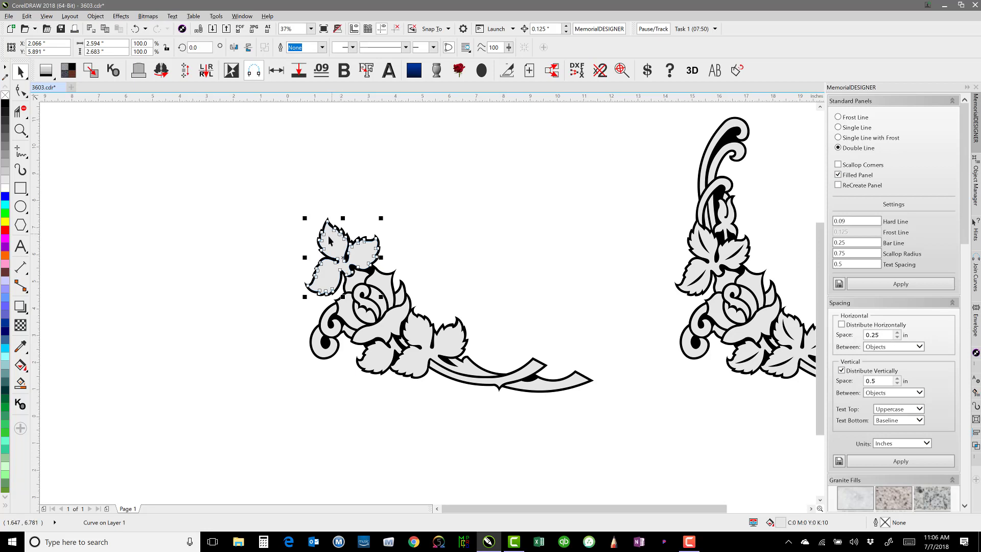
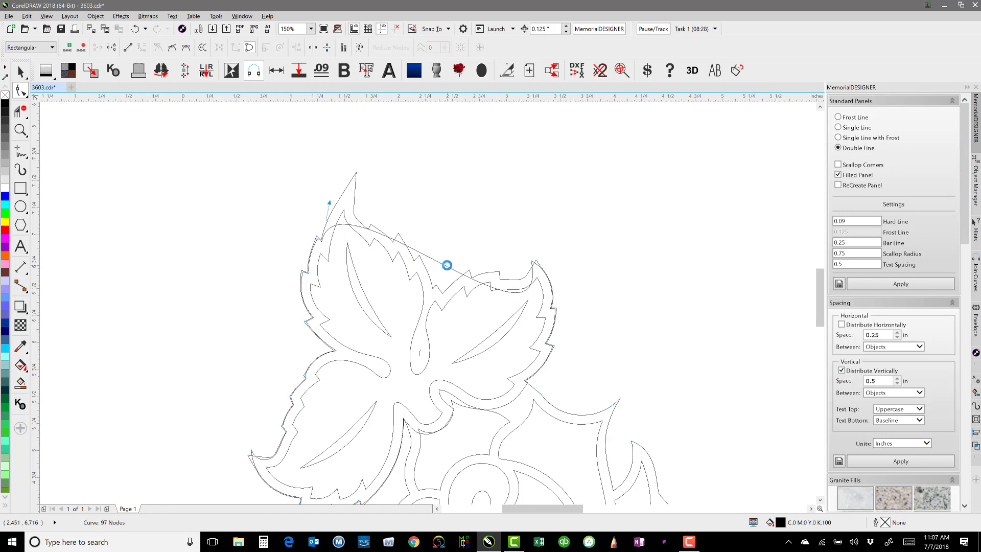
- Reshape the rose's black outline beneath the upper leaf cluster, pulling its segment and the node at the right leaf's tip inside the leaves
drag(449, 269, 431, 358)
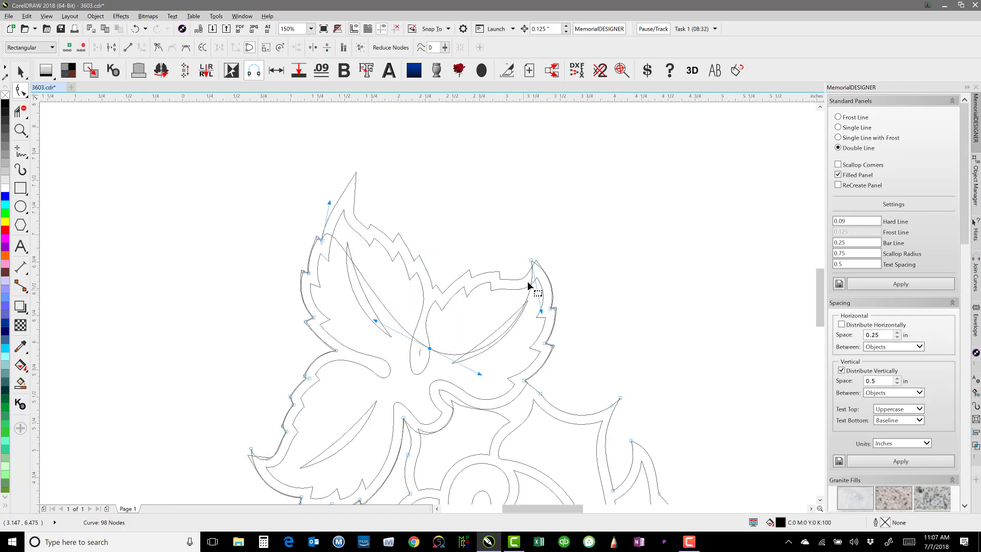
drag(533, 261, 539, 280)
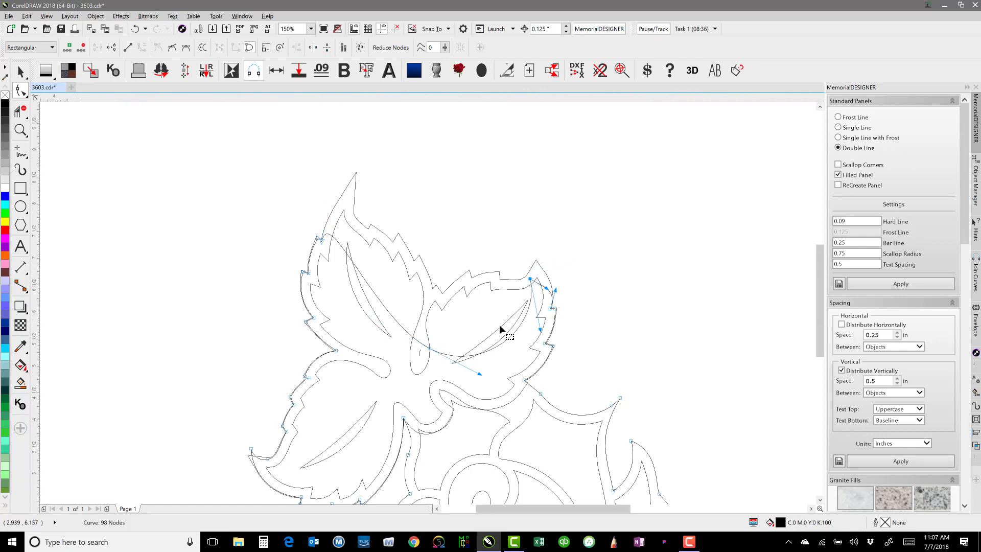
scroll(499, 324, down, 2)
scroll(409, 324, up, 2)
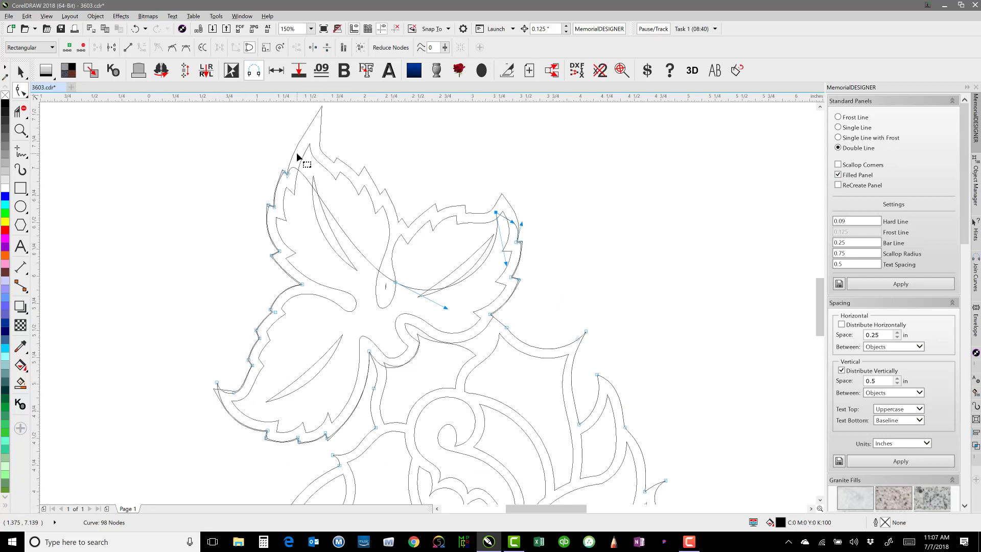
- Weld the upper leaf cluster's black contour to the ornament's main black outline
click(315, 127)
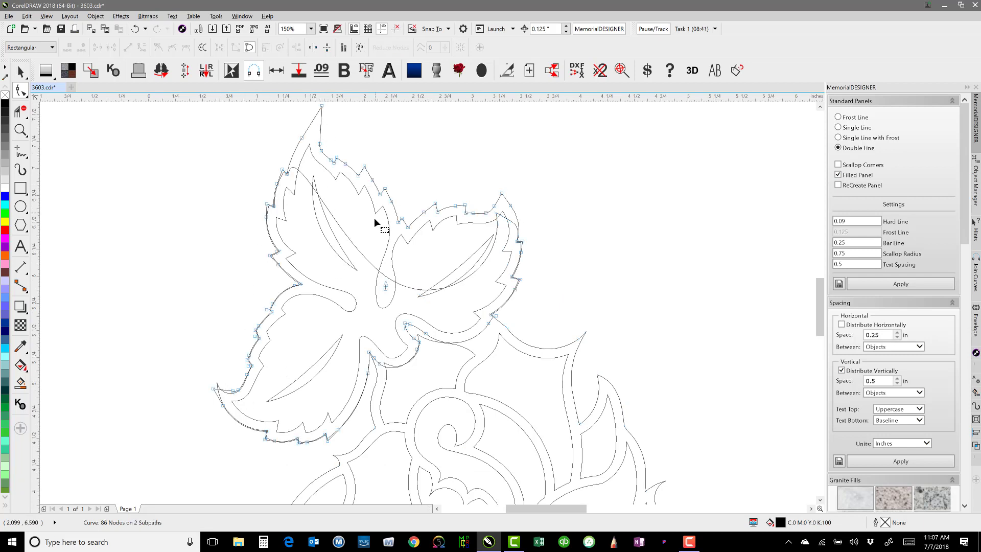
key(shift+F9)
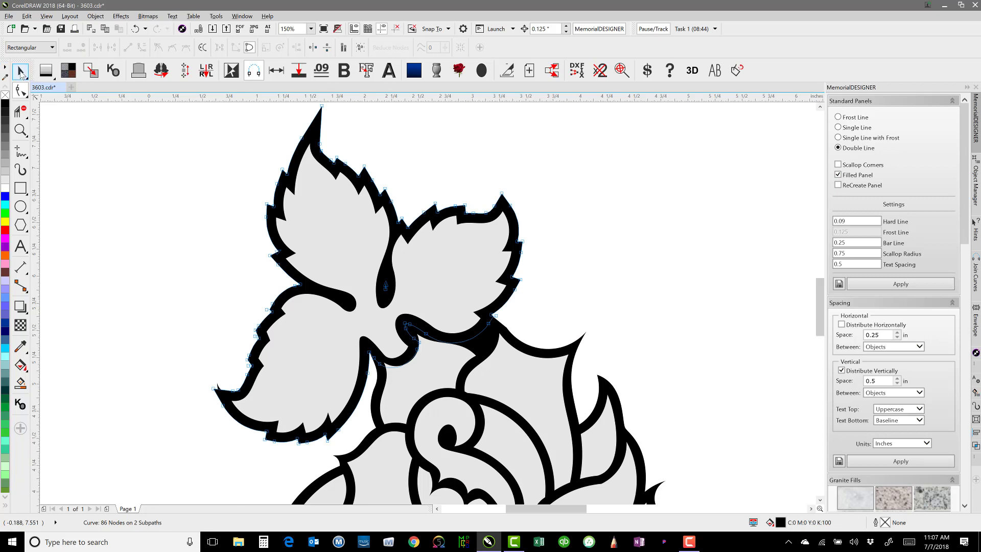
key(space)
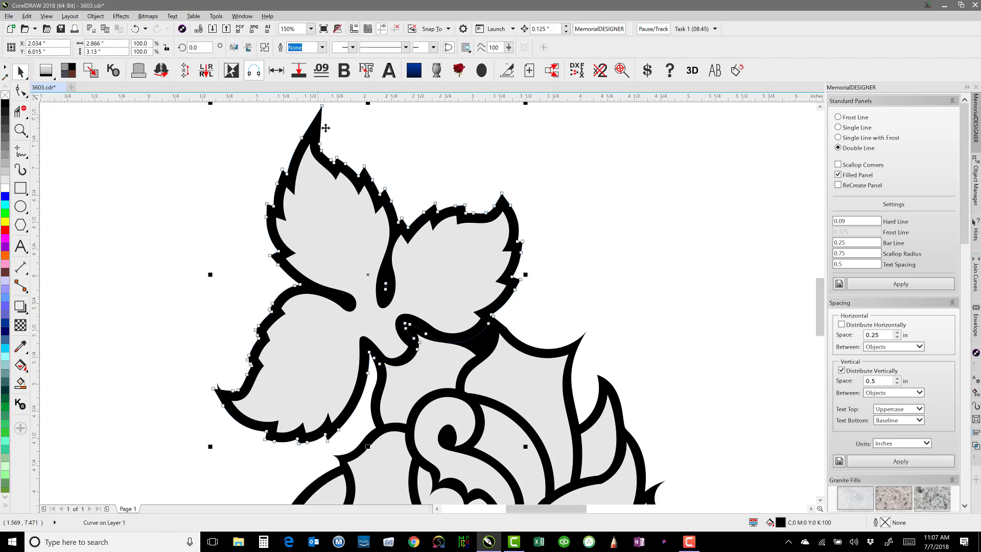
shift+click(581, 341)
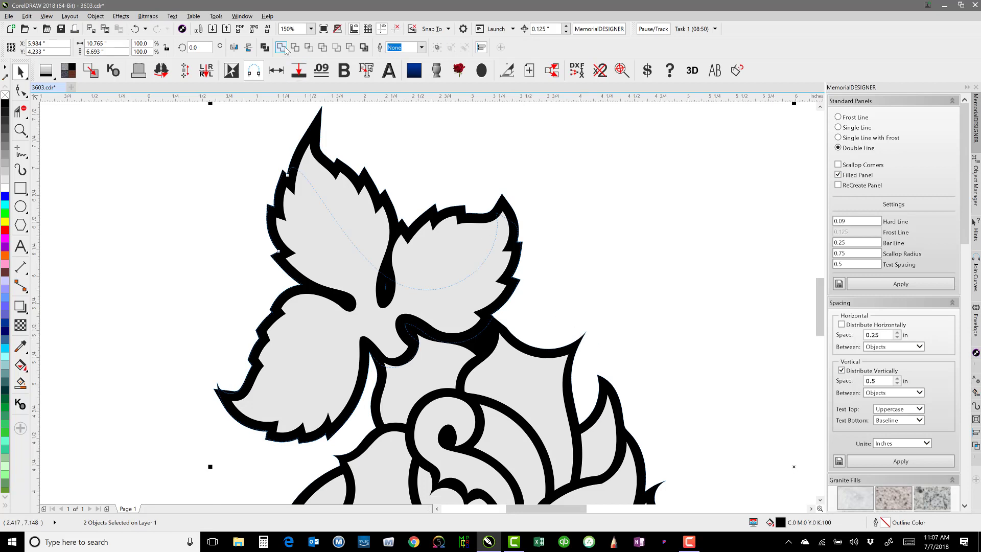
click(282, 49)
click(536, 284)
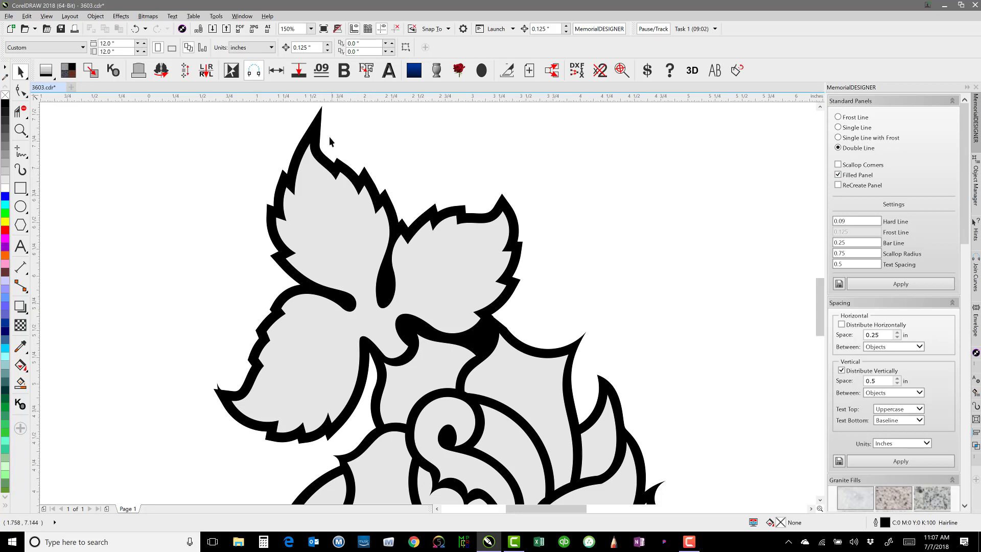
- Shorten the black outline's spike at the top leaf's tip and delete the surplus nodes beside it
click(20, 91)
click(317, 116)
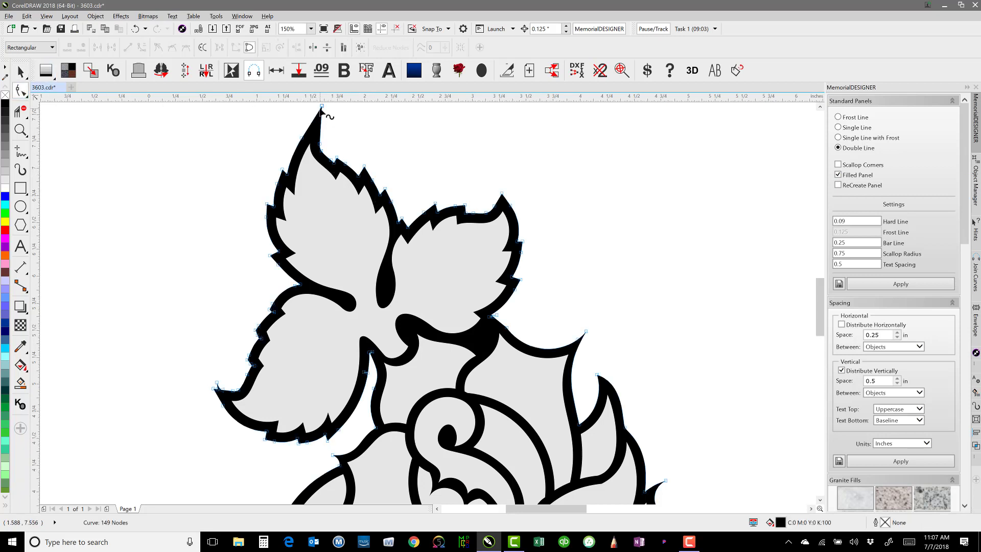
drag(322, 106, 313, 123)
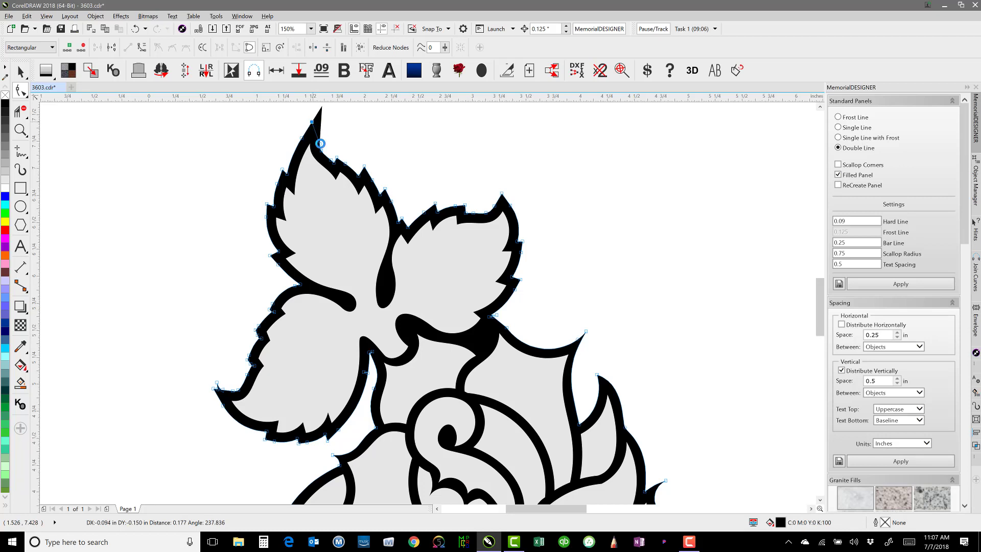
click(320, 147)
double_click(322, 152)
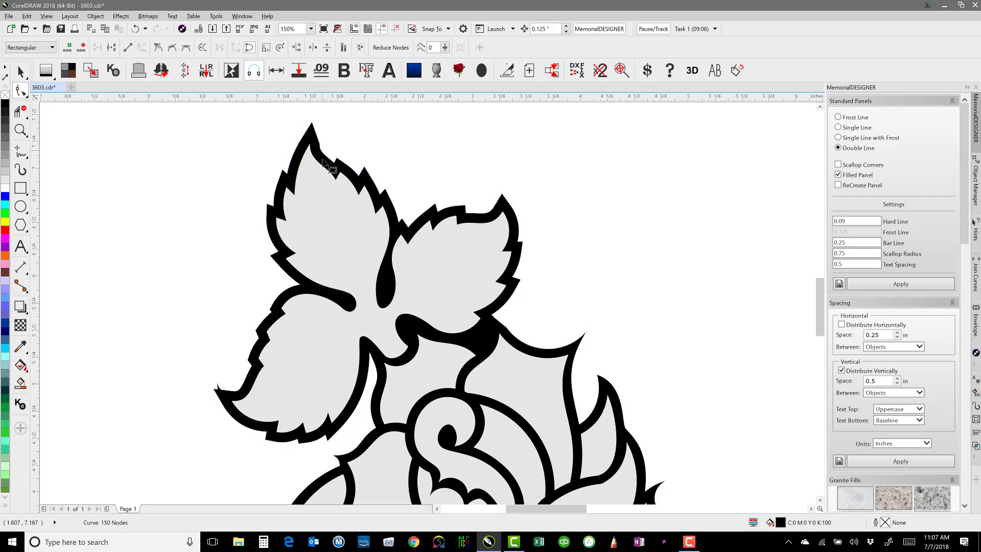
double_click(320, 147)
double_click(330, 153)
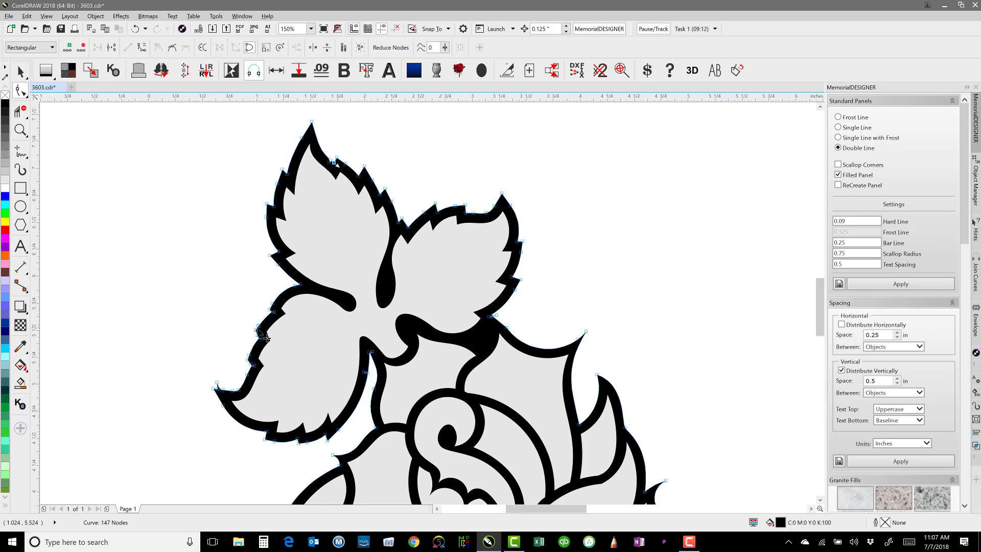
key(Delete)
- Delete the surplus outline nodes at the tip of the upper cluster's lower leaf
click(223, 390)
double_click(224, 390)
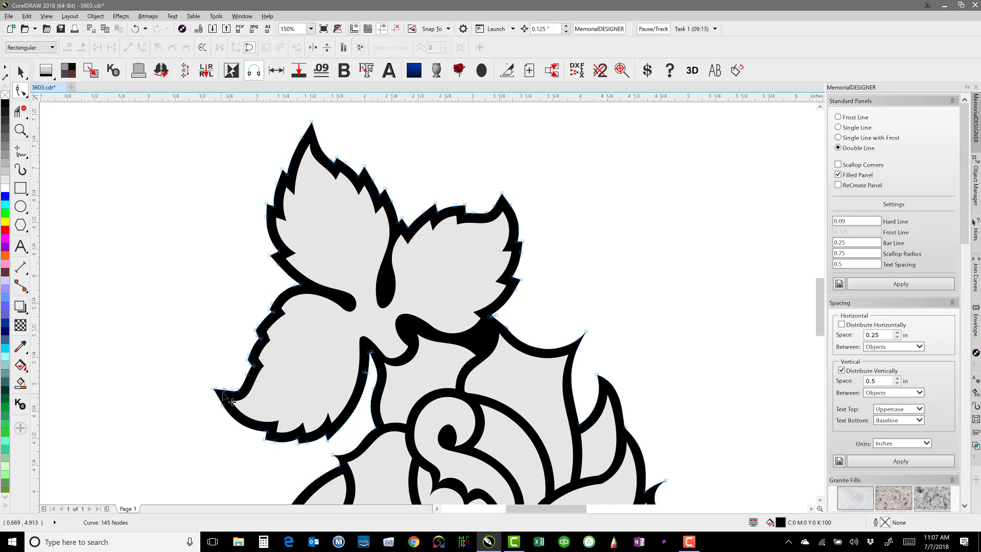
double_click(223, 391)
click(231, 392)
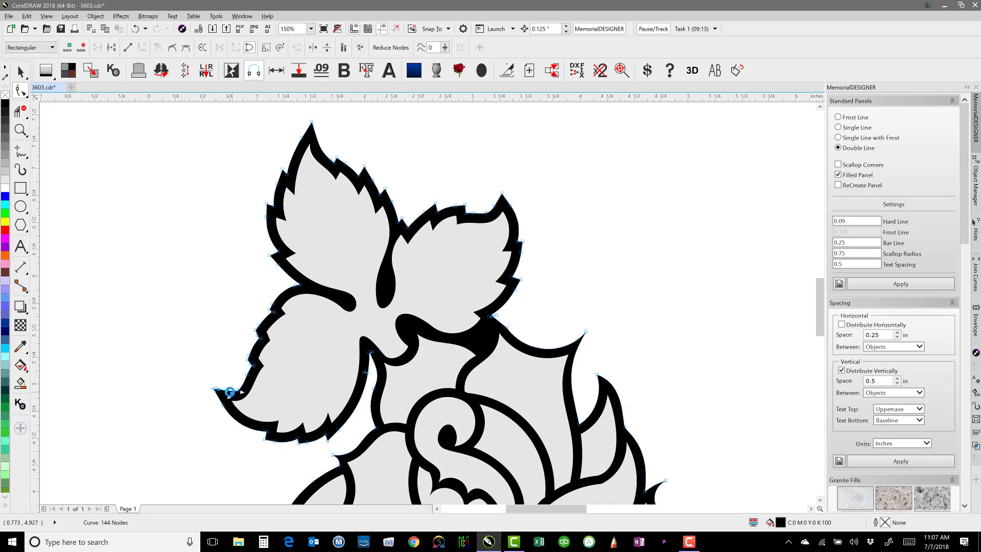
key(Delete)
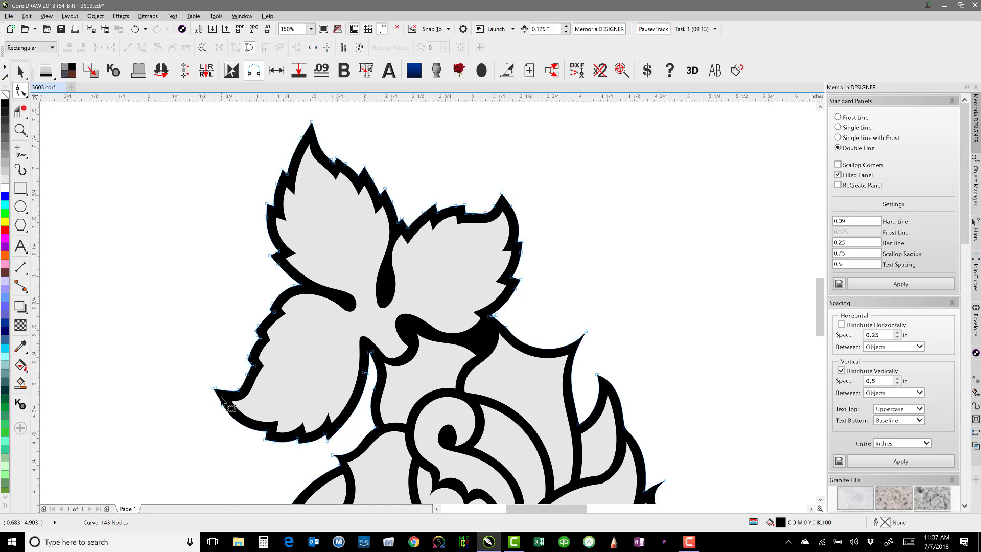
- Select all nodes of the black outline and reduce them with a curve smoothness of 10
double_click(22, 91)
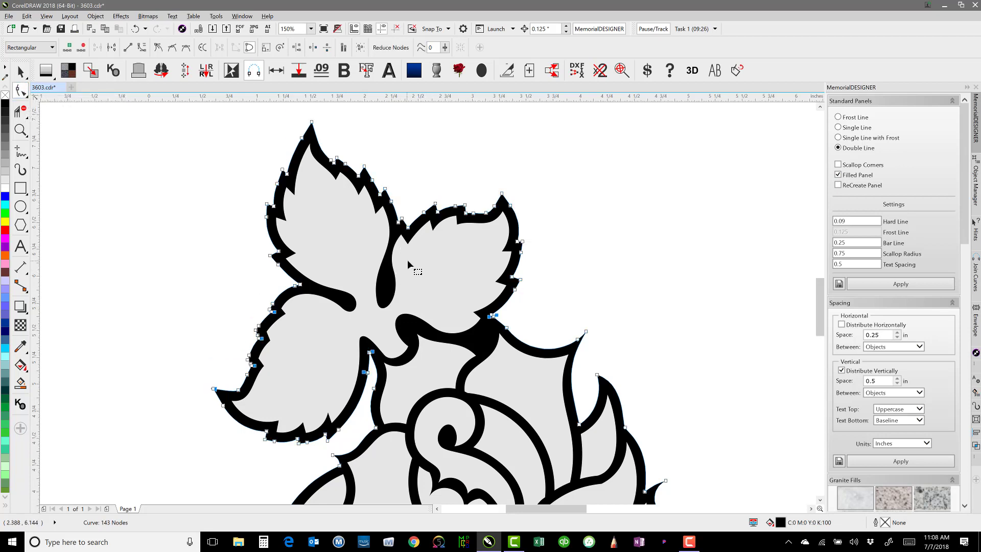
click(428, 48)
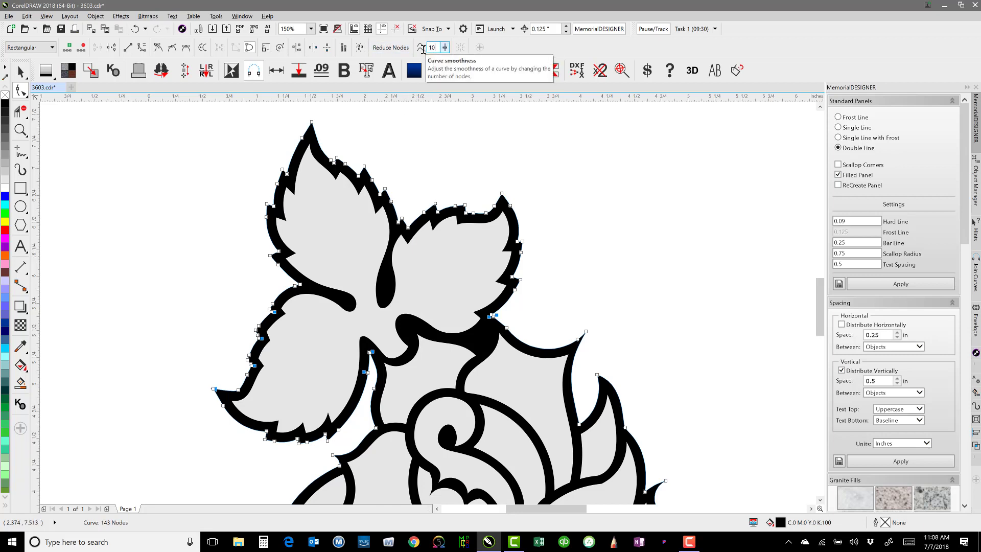
key(Return)
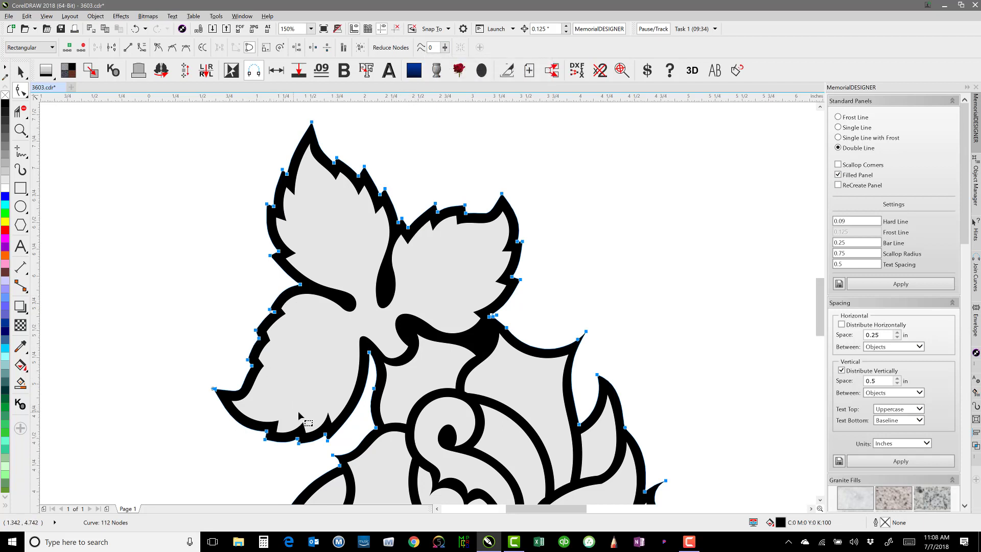
click(485, 200)
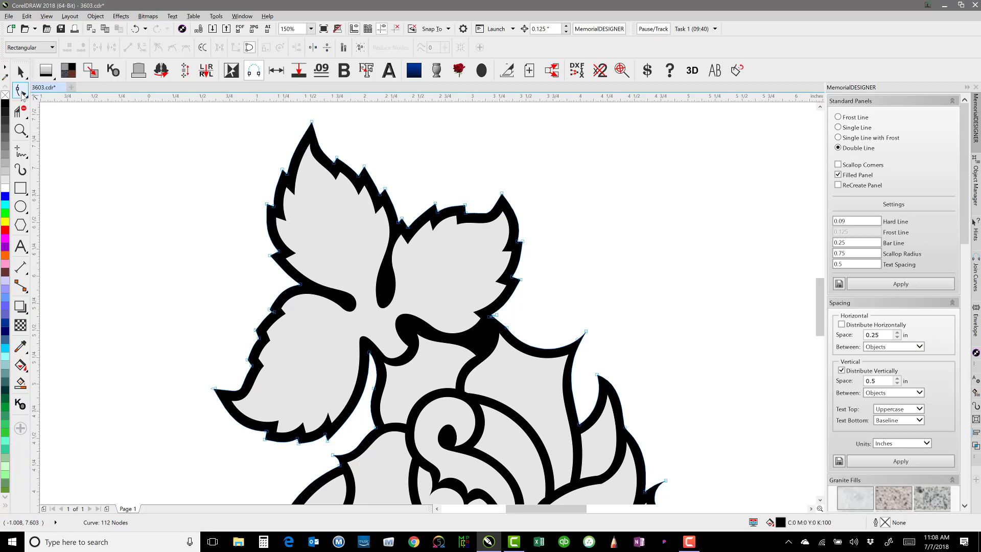
- Convert all nodes of the black outline to cusp nodes
double_click(23, 94)
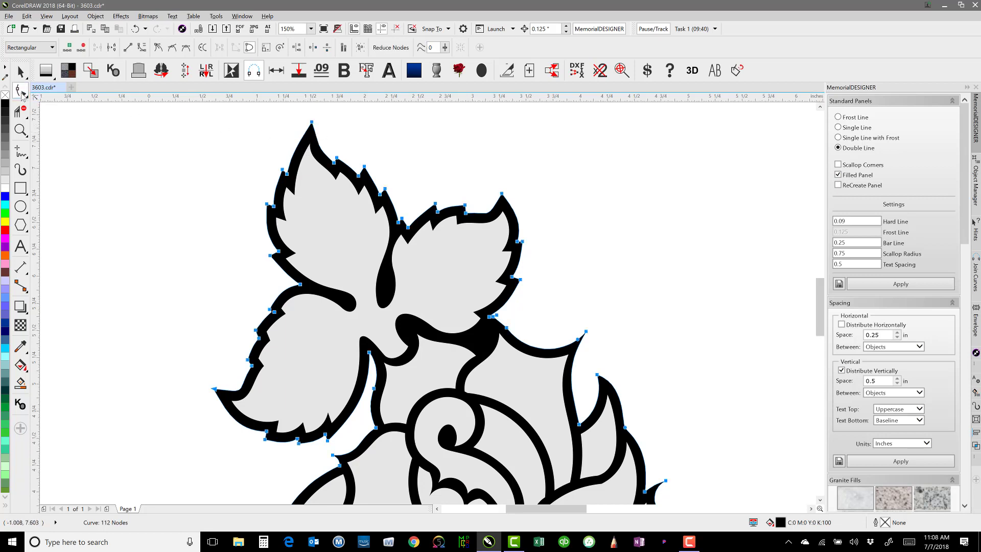
click(160, 48)
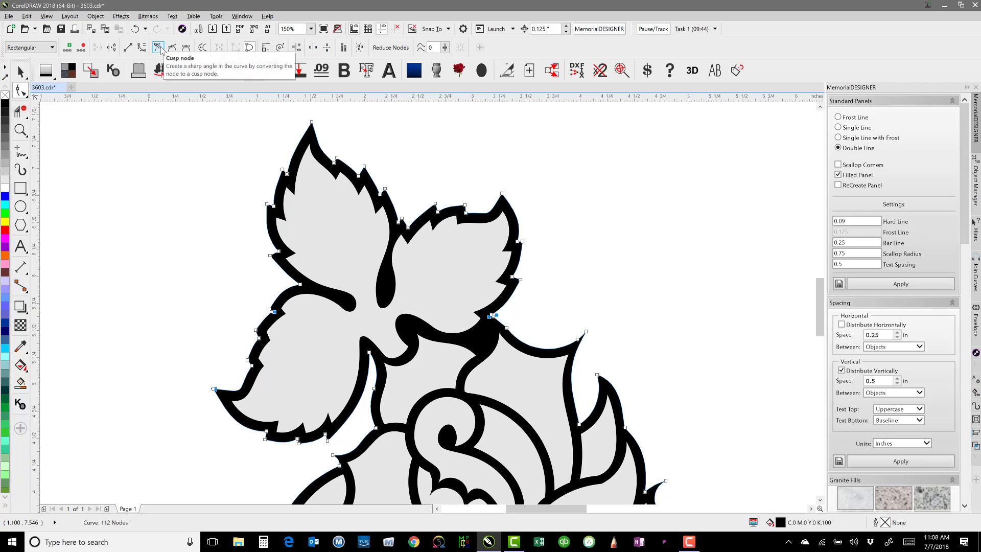
click(160, 49)
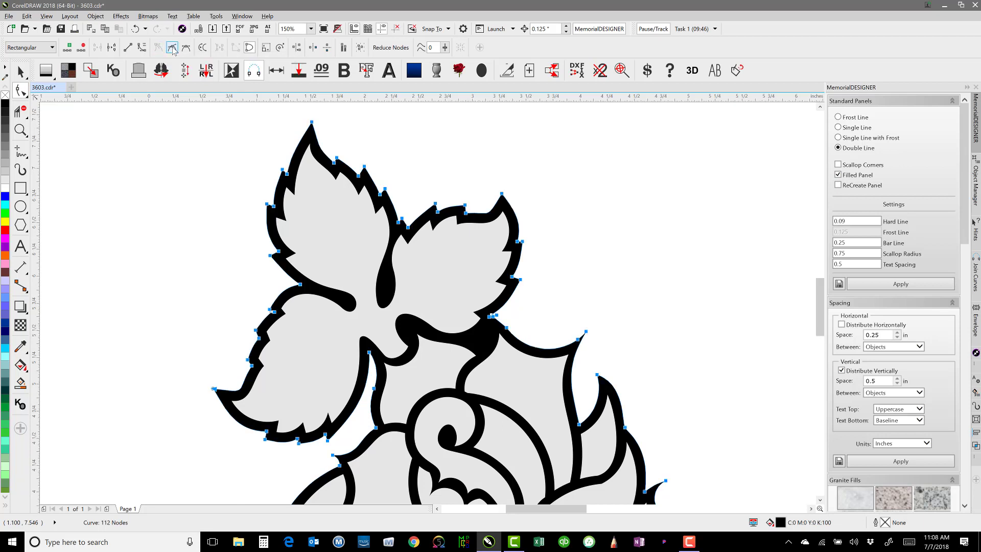
click(343, 134)
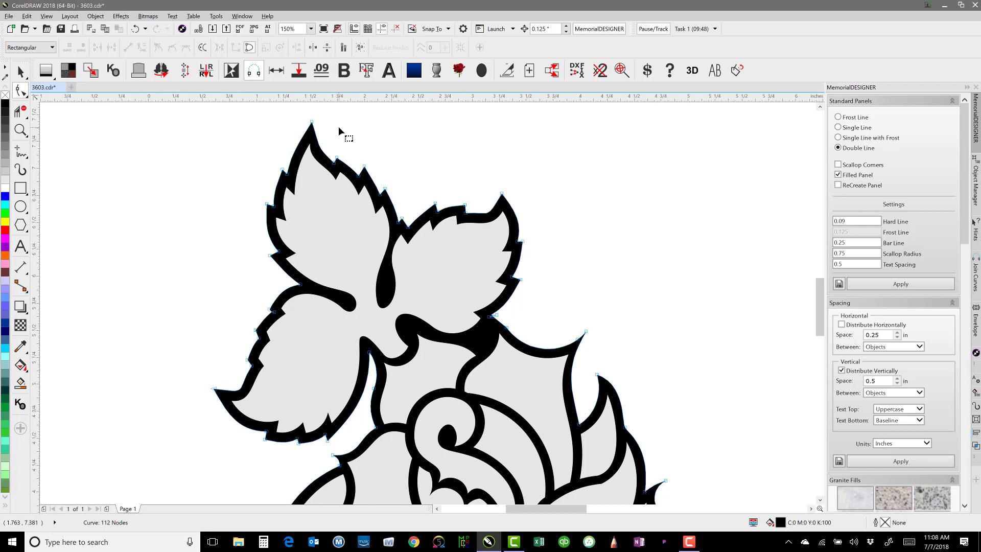
- Select the whole edited ornament, combine its pieces to cut out the leaf veins, and show it beside the original ornament
scroll(404, 284, down, 4)
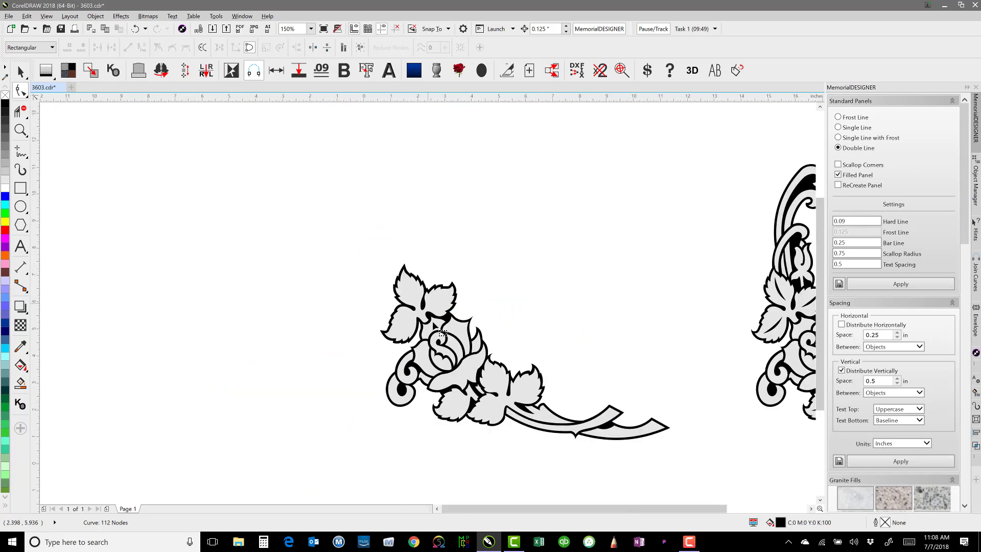
scroll(220, 167, up, 2)
click(20, 72)
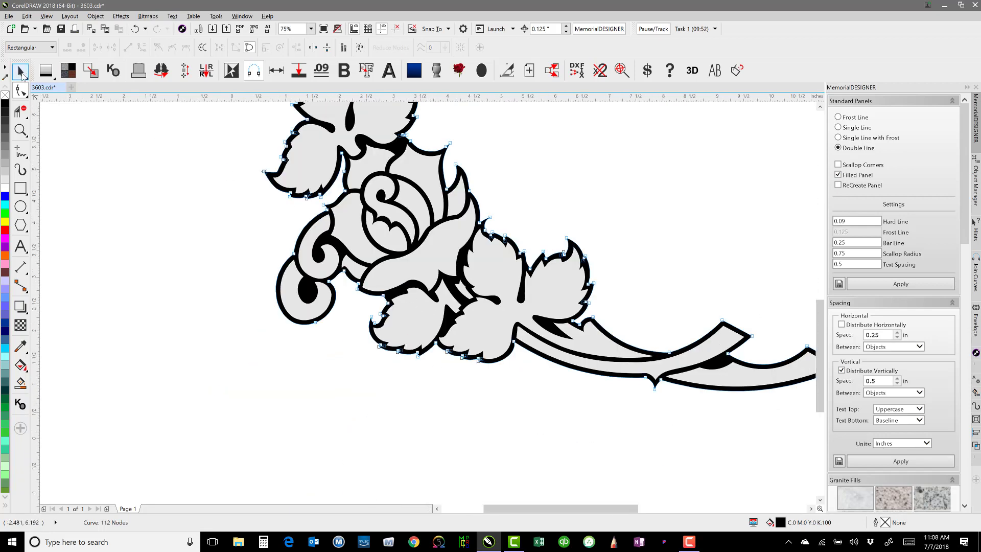
scroll(410, 183, down, 1)
scroll(459, 415, down, 1)
key(space)
click(516, 276)
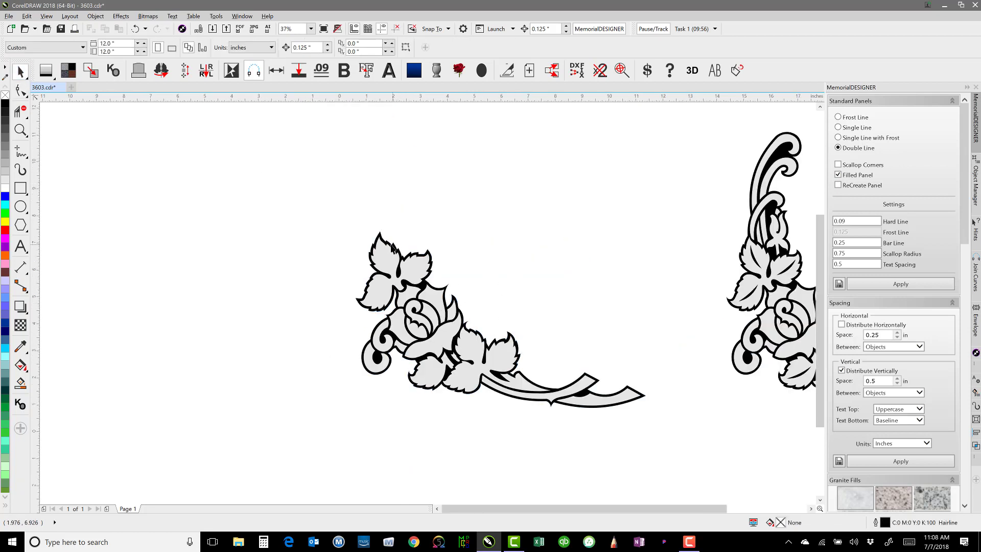
drag(302, 209, 669, 430)
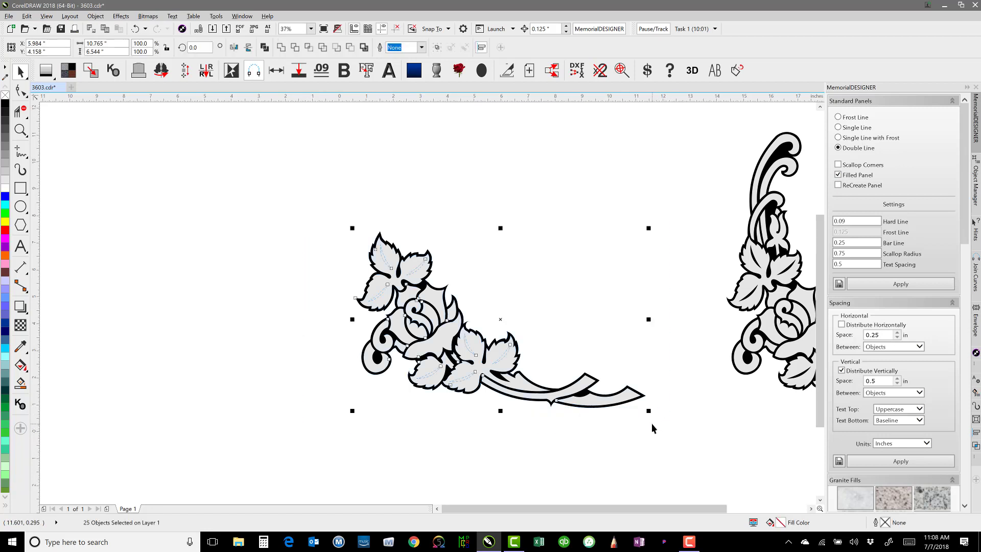
key(ctrl+l)
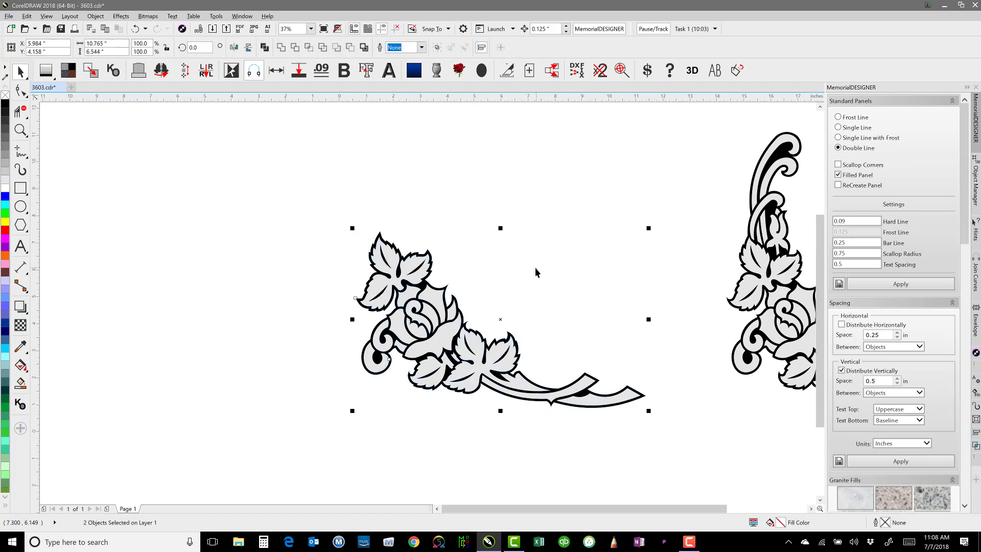
click(535, 271)
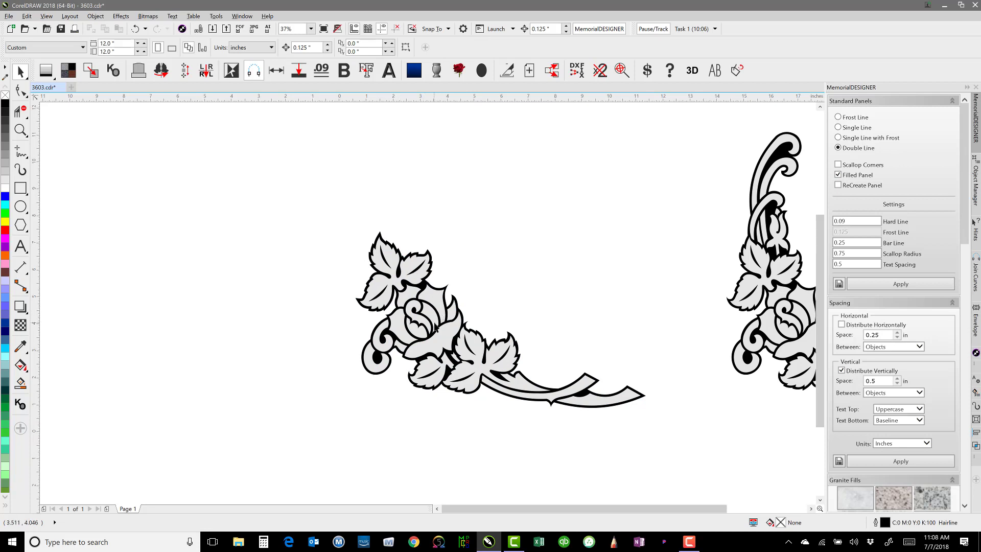
key(F4)
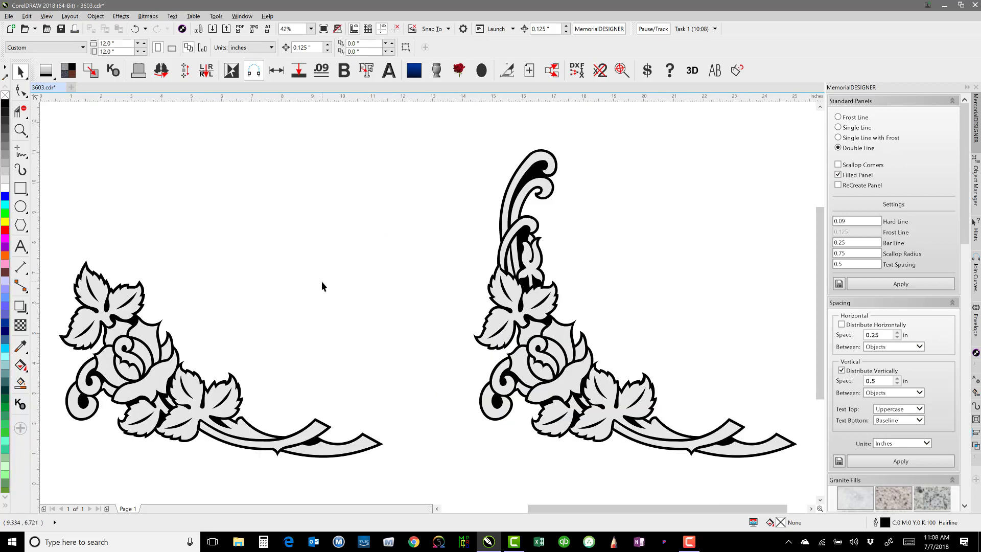
- Try to delete the original ornament's scrolls, rosebud and their outline piece by piece with the Virtual Segment Delete tool, and undo it
click(521, 179)
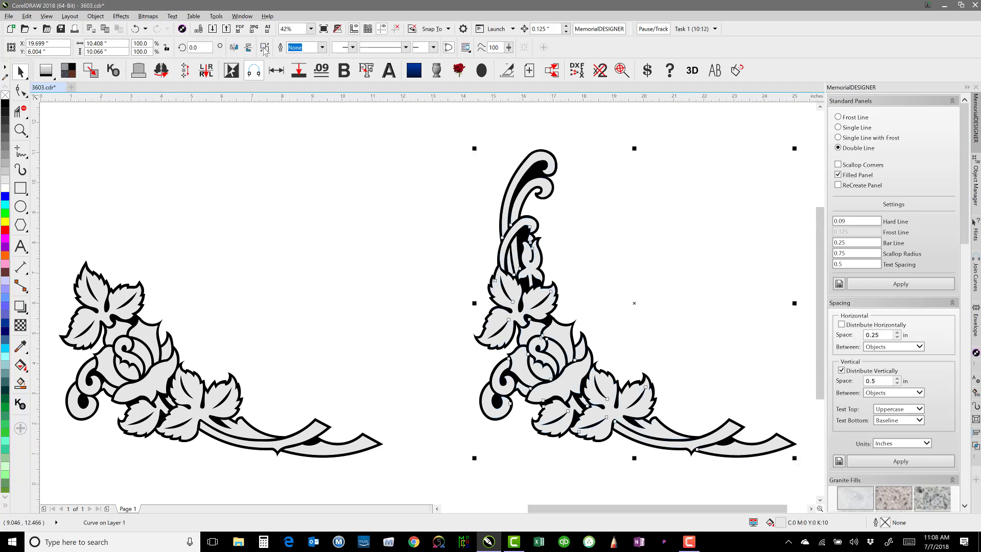
click(578, 232)
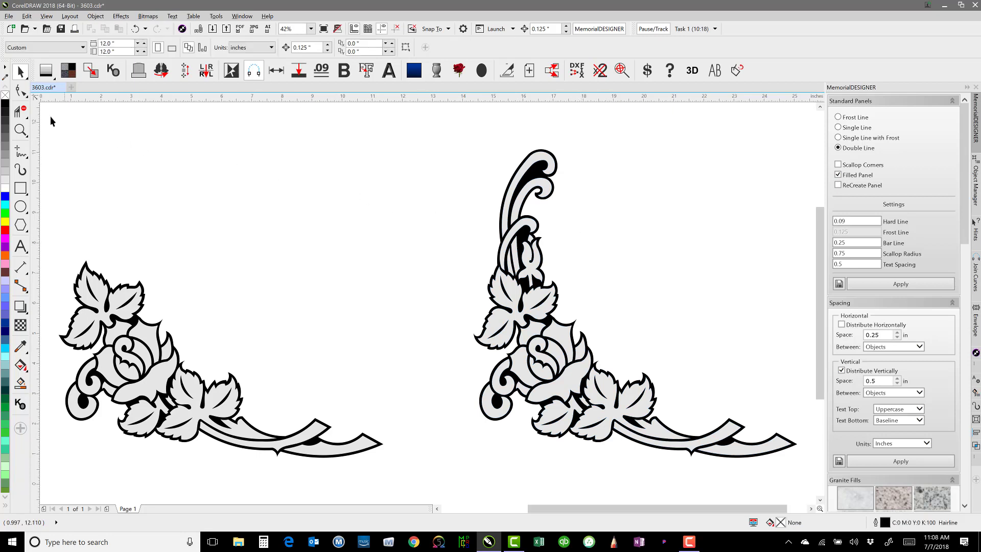
click(22, 113)
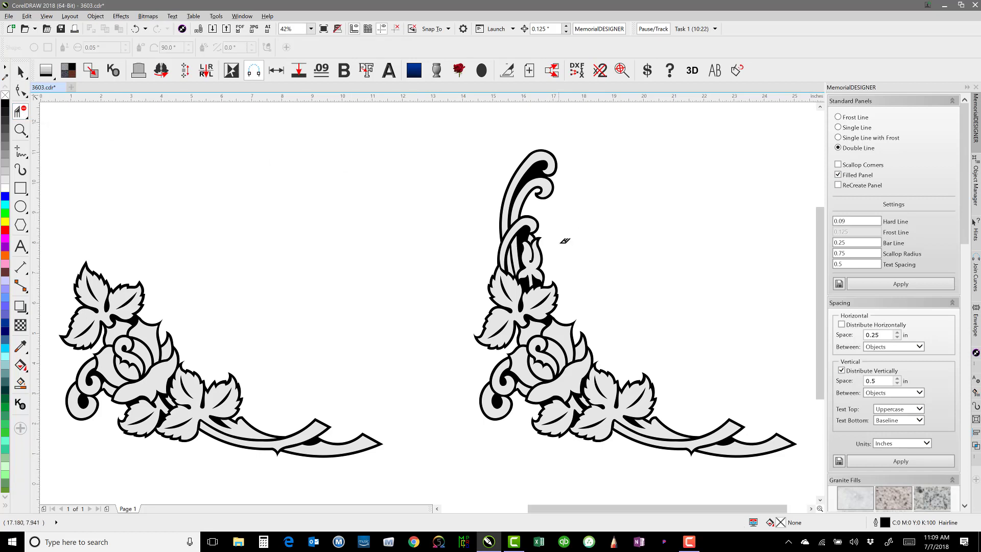
scroll(552, 226, up, 2)
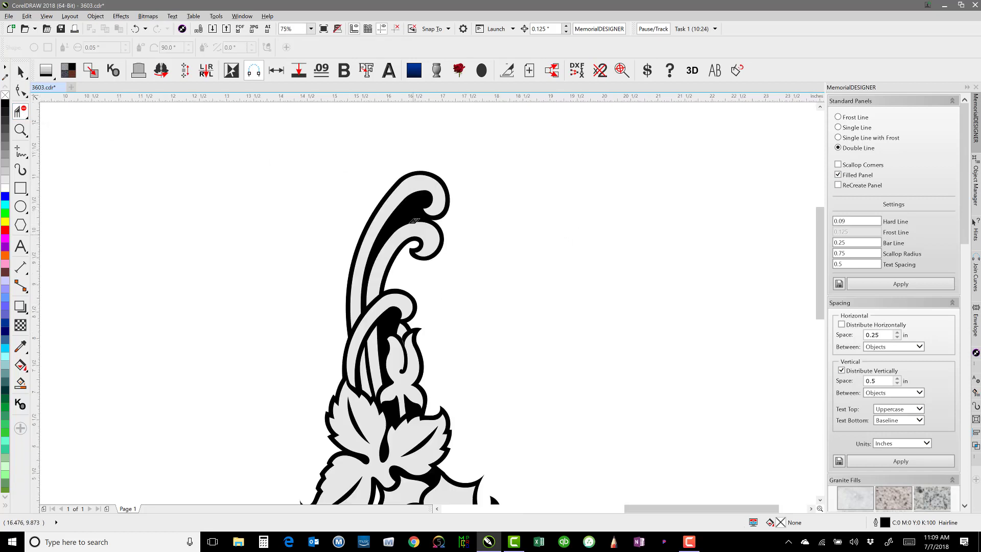
click(405, 196)
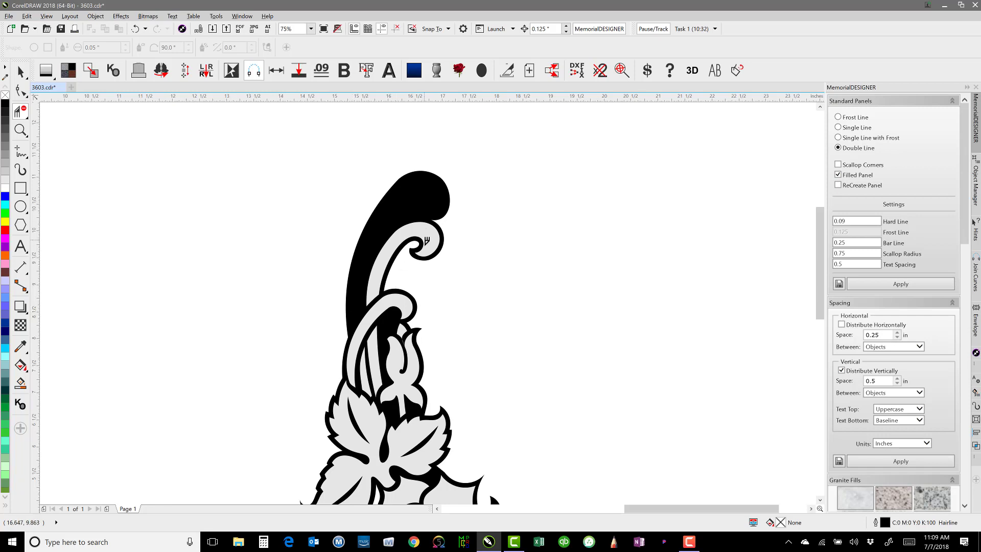
click(414, 231)
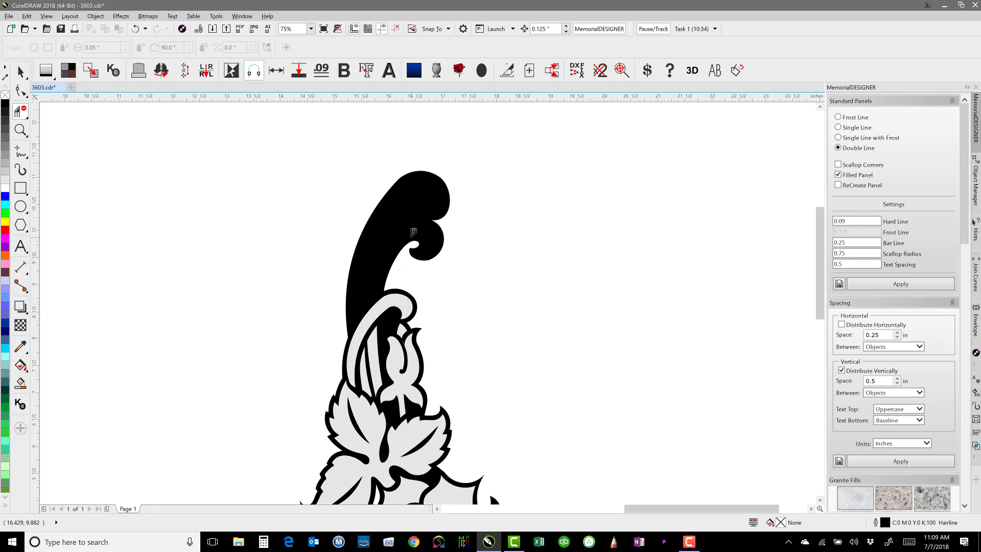
click(384, 292)
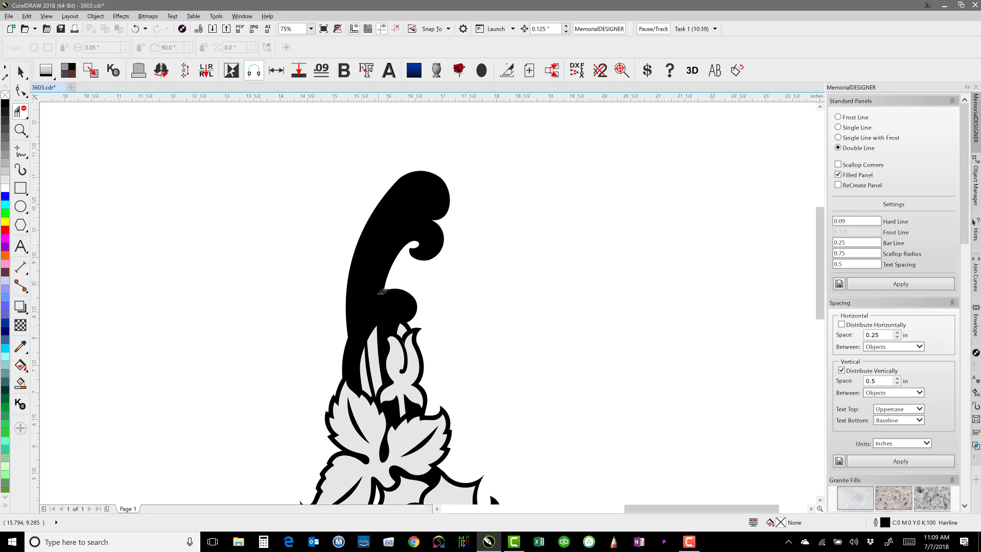
drag(359, 323, 405, 377)
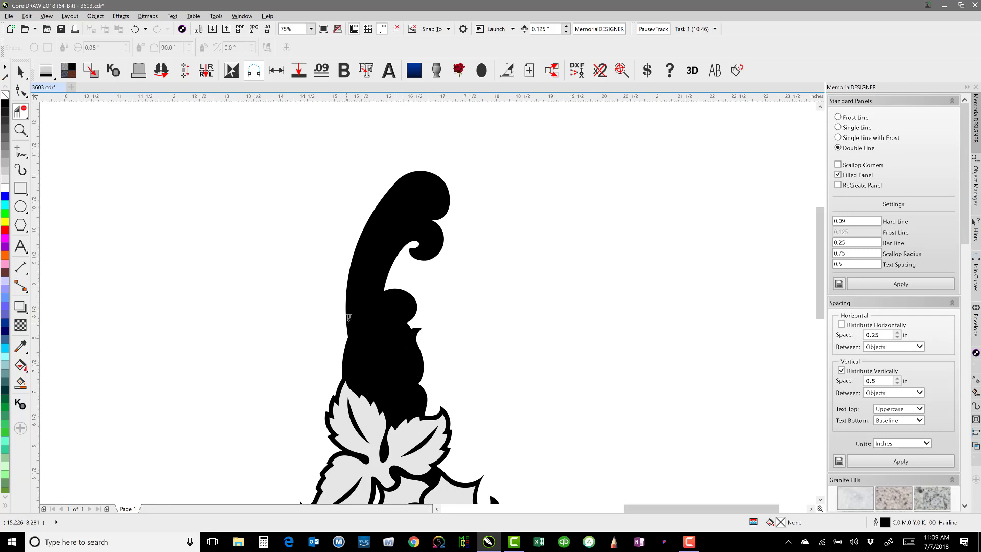
click(347, 323)
scroll(397, 318, down, 2)
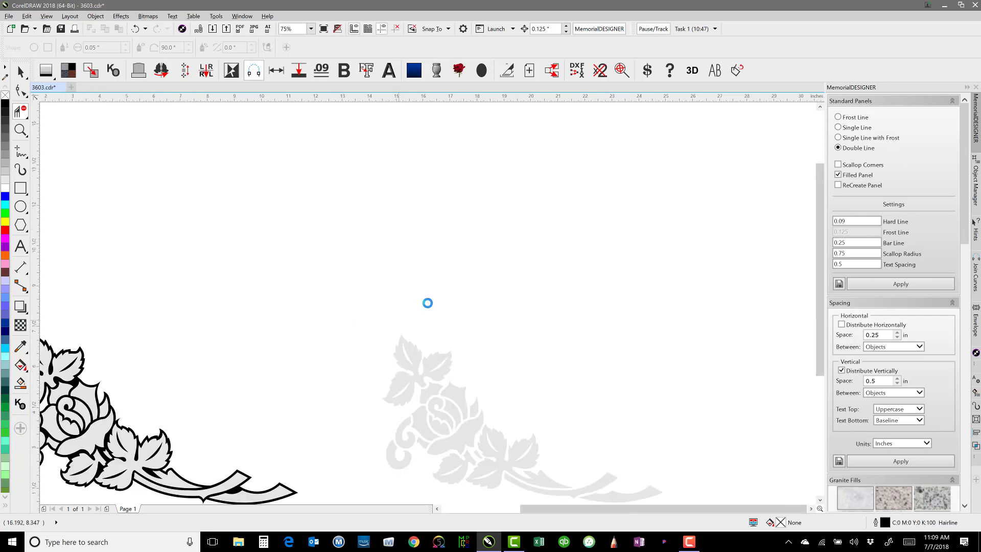
key(ctrl+z)
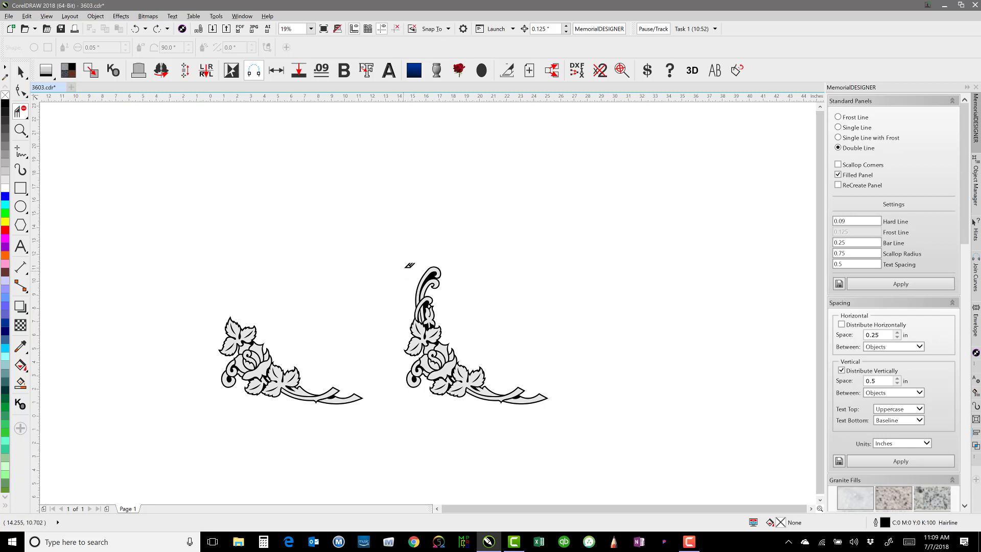
- Delete the original ornament's upper scrolls and rosebud together with its whole black outline using one virtual segment delete selection
drag(405, 249, 461, 312)
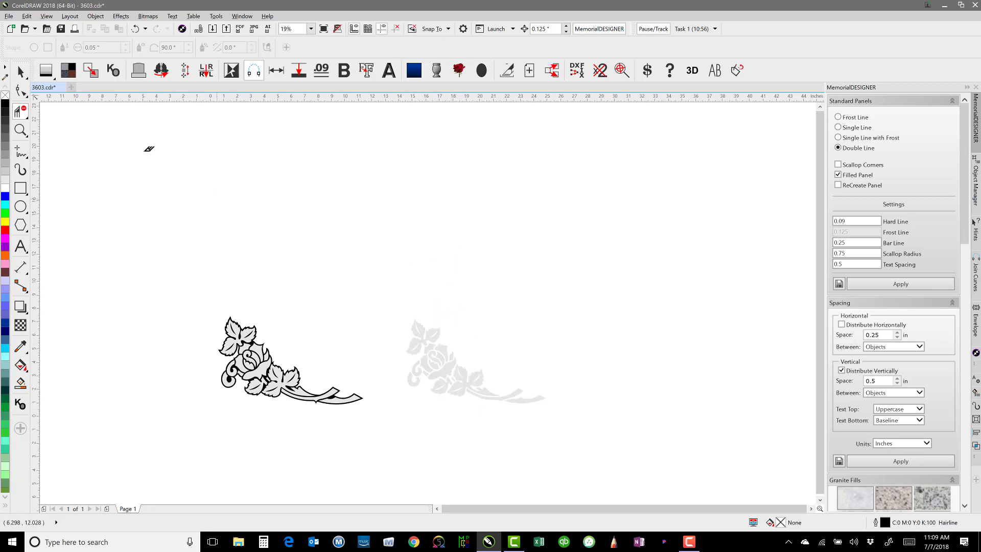
click(21, 74)
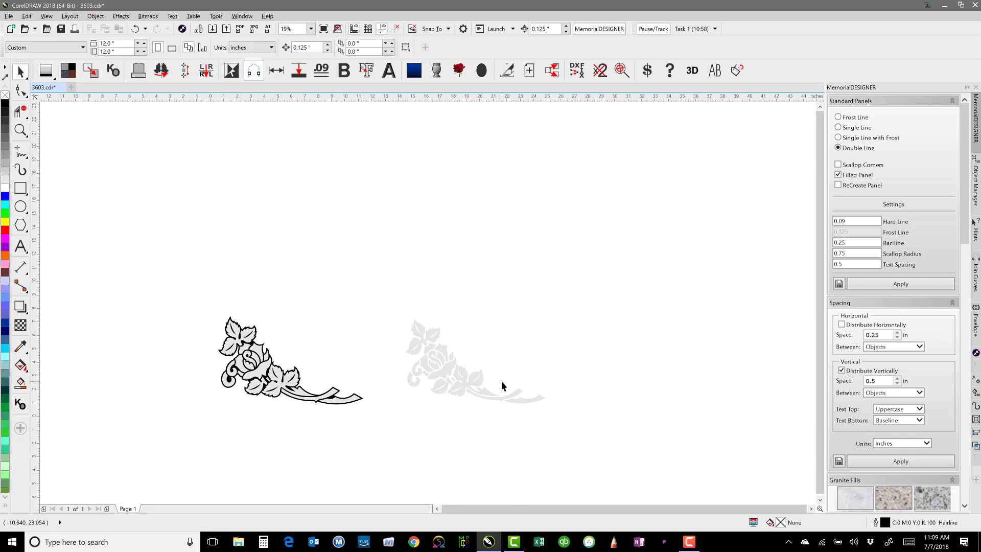
click(430, 333)
key(F4)
click(531, 198)
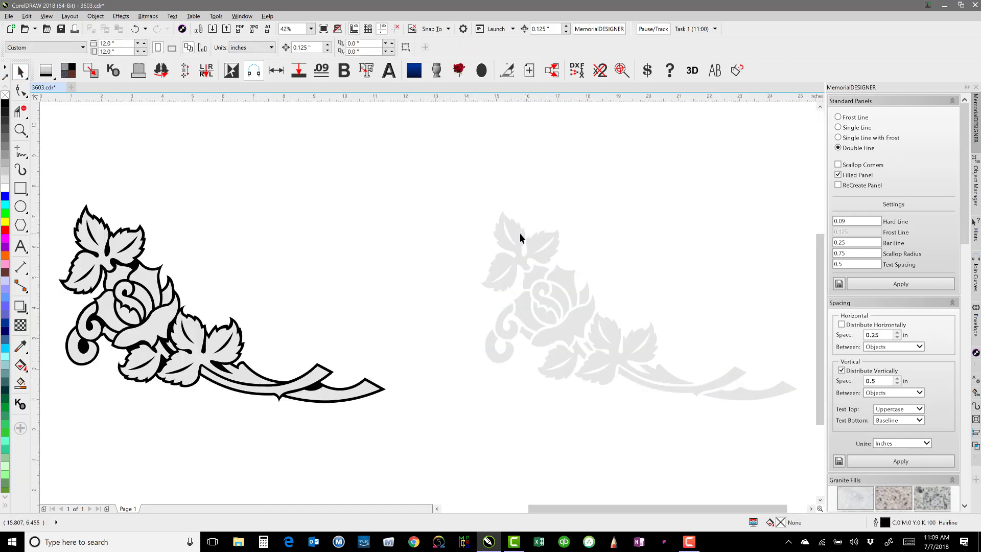
- Generate a new black outline around the remaining grey rose ornament
click(521, 234)
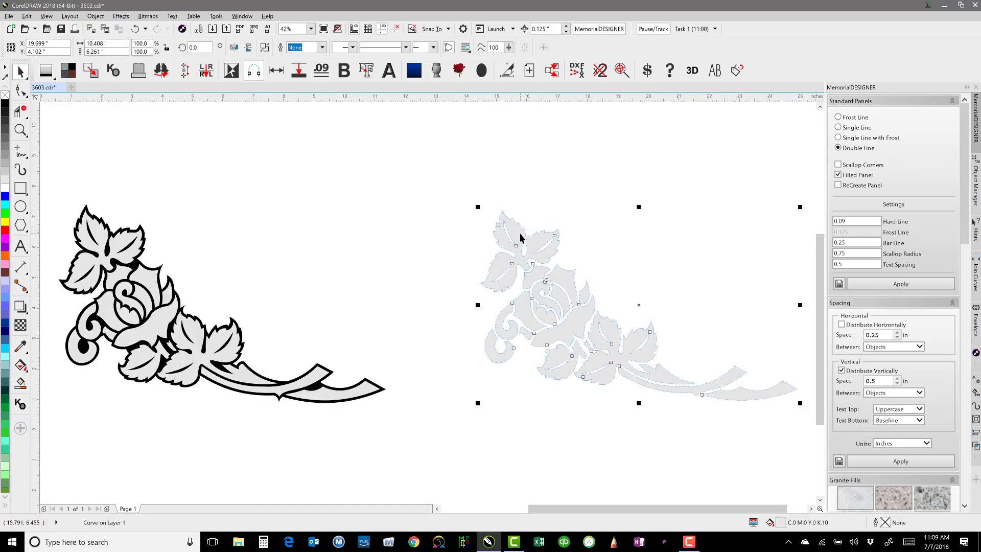
click(366, 72)
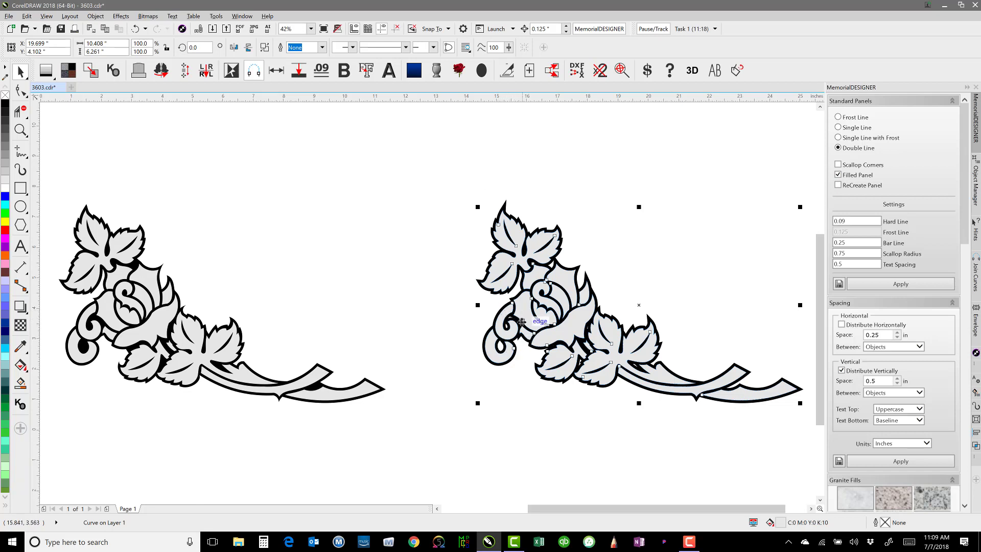
click(467, 309)
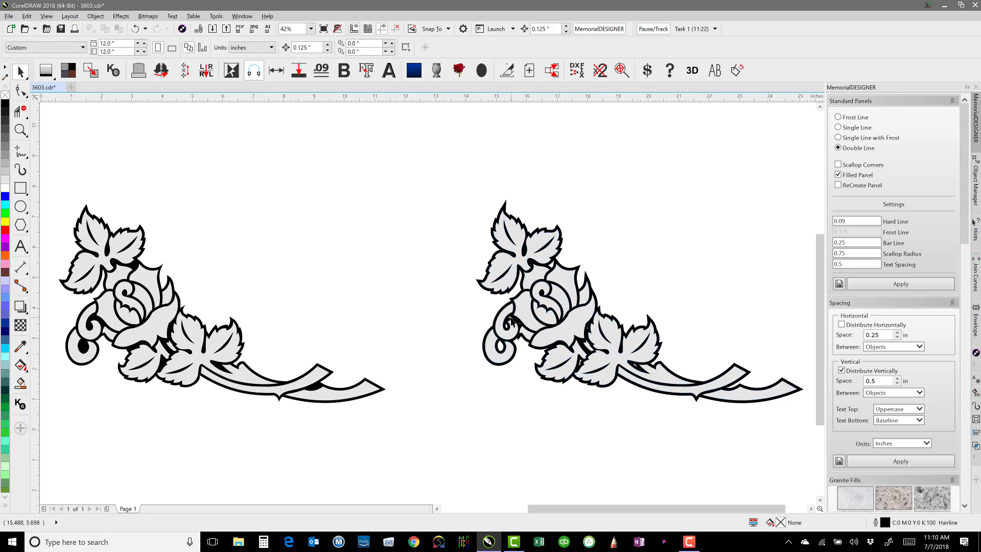
- Pull the new black outline away from the grey ornament to inspect it and undo the move
drag(505, 207, 349, 175)
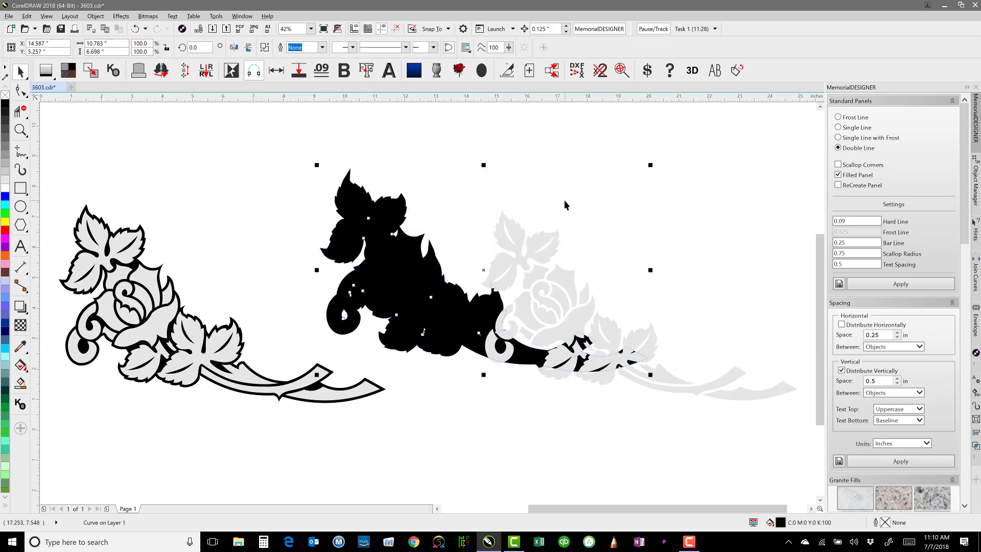
key(ctrl+z)
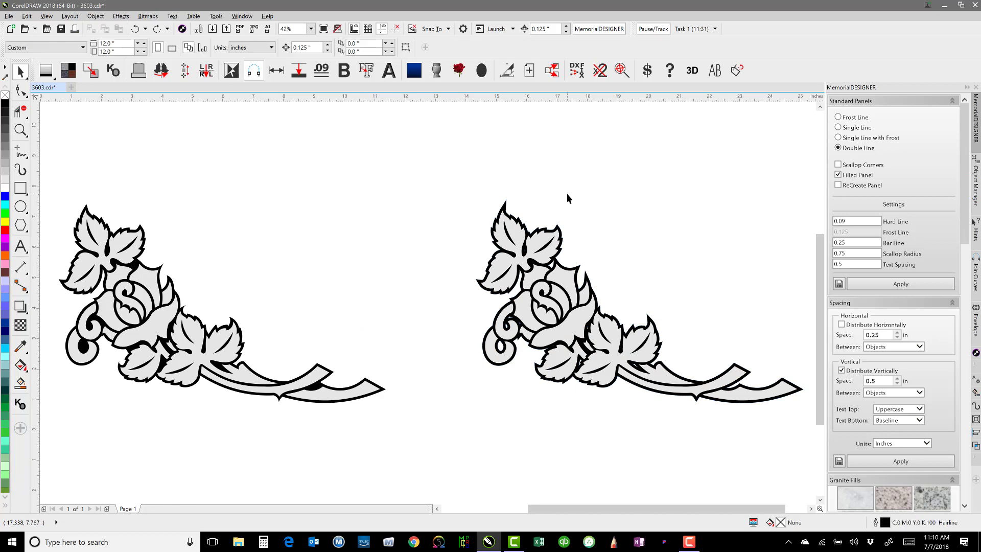
key(F4)
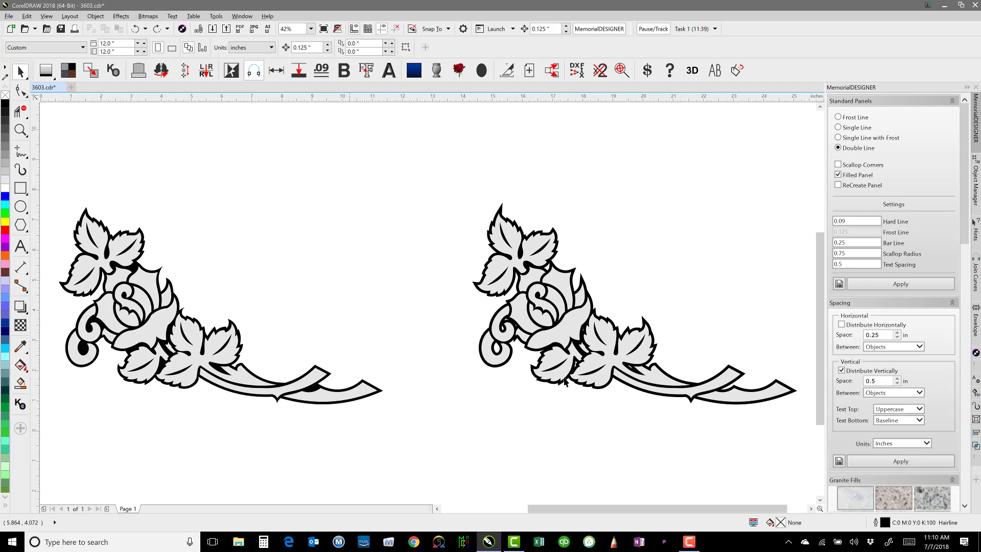
- Break the new black outline apart and delete its inner pieces, keeping only the outer contour
click(501, 211)
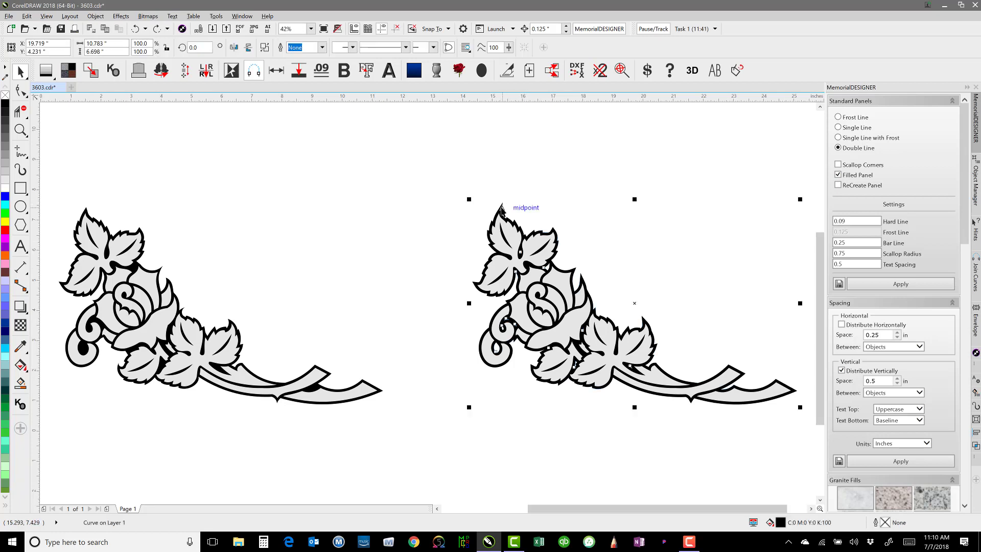
click(265, 47)
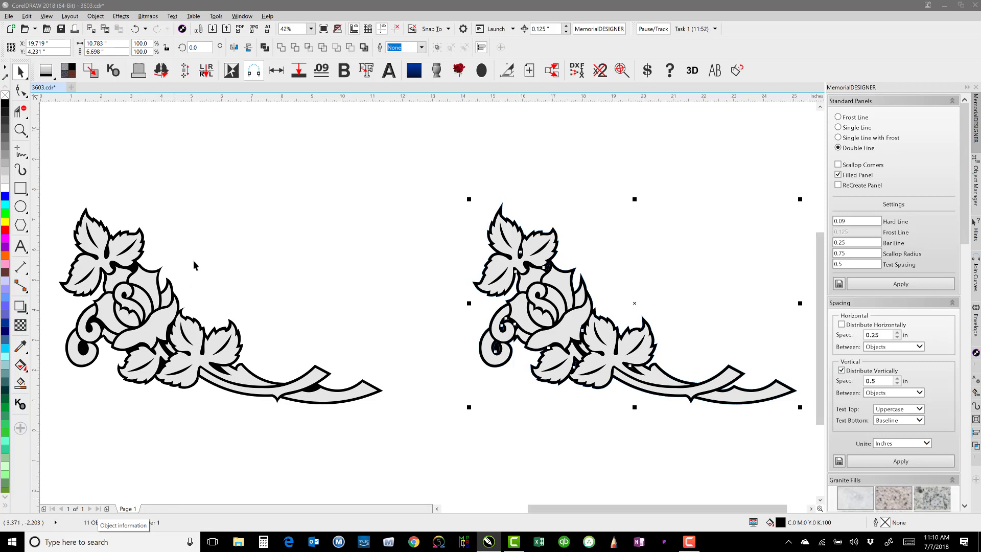
shift+click(503, 203)
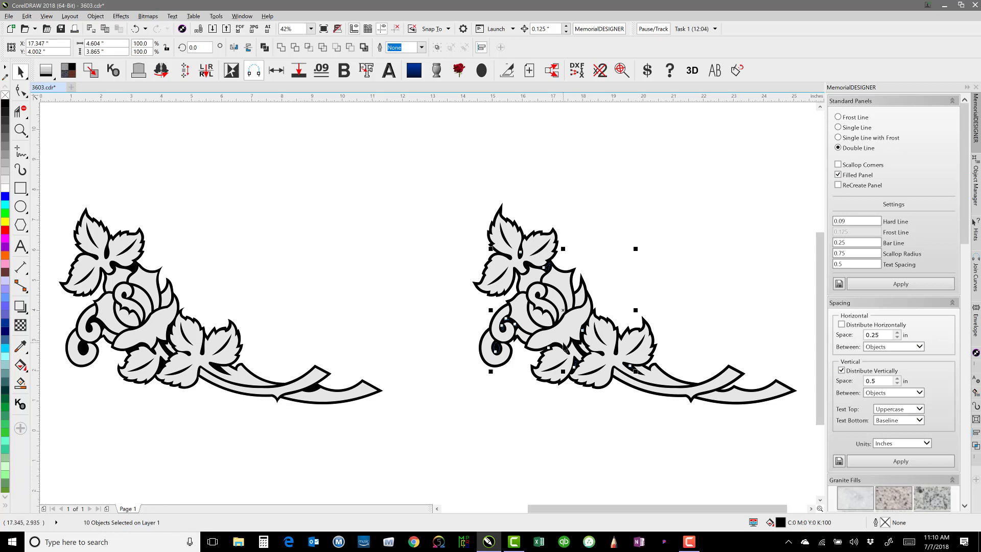
key(Escape)
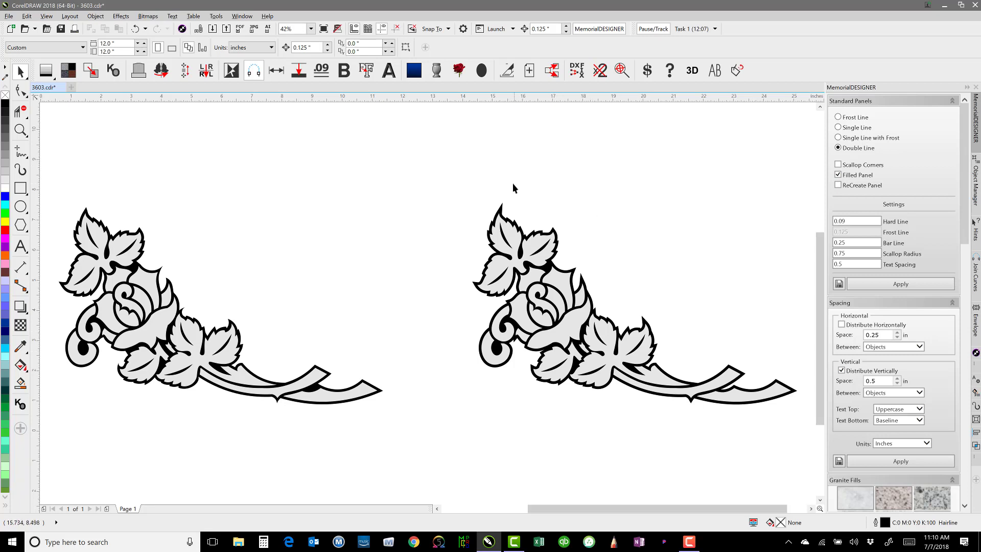
- Select every node of the rebuilt black outline and reduce them with a curve smoothness of 10
click(503, 207)
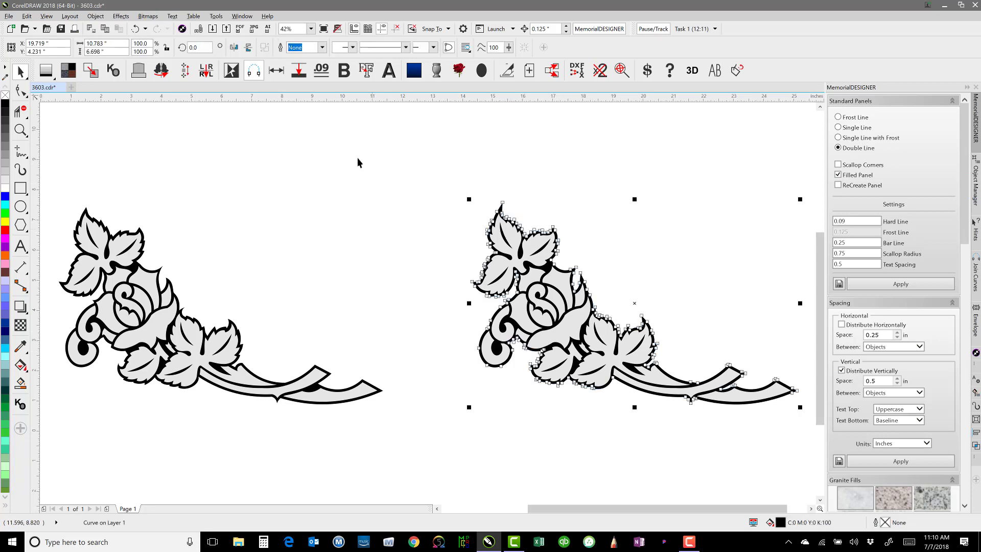
click(20, 91)
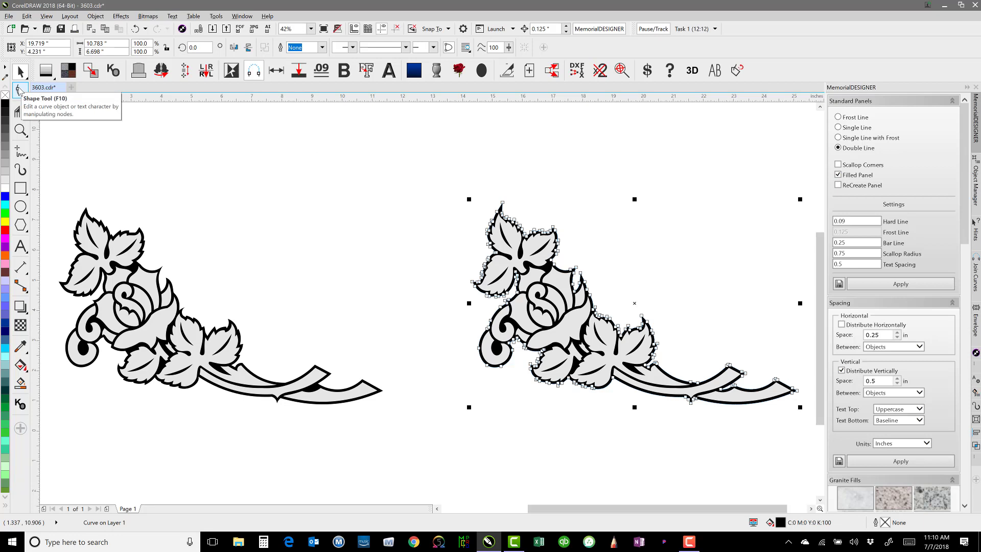
click(19, 91)
key(ctrl+a)
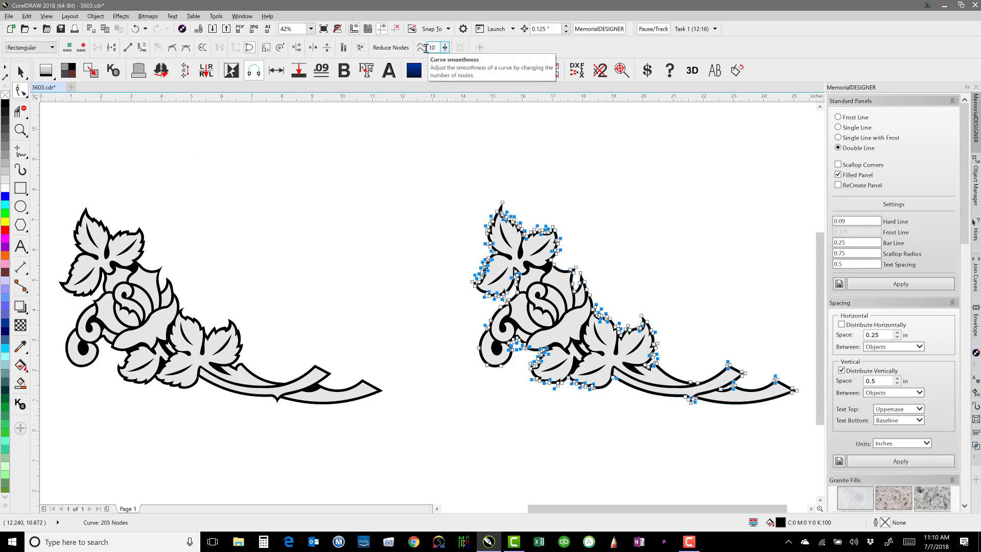
key(Return)
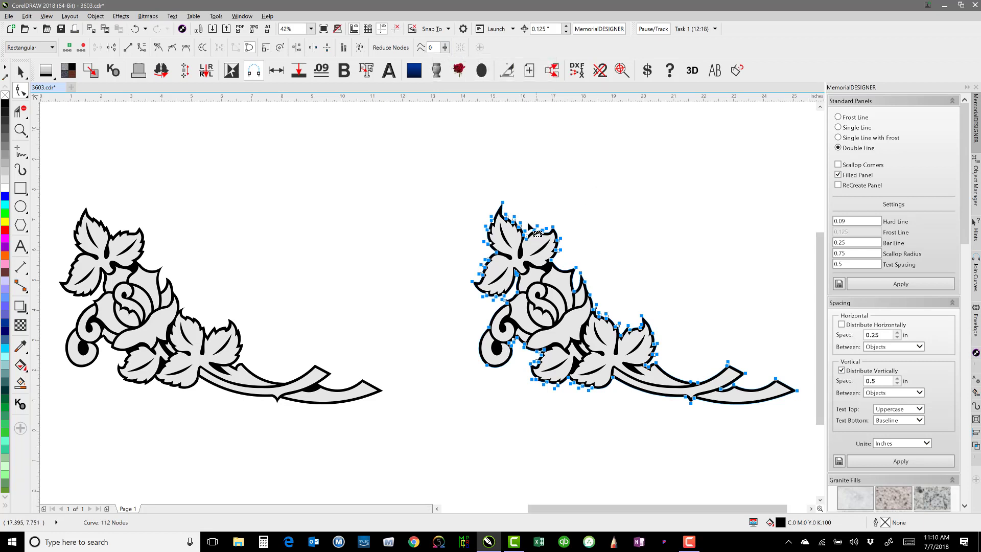
- Compare the outline with and without the node reduction, keep the reduction, and convert all its nodes to cusp nodes
key(ctrl+z)
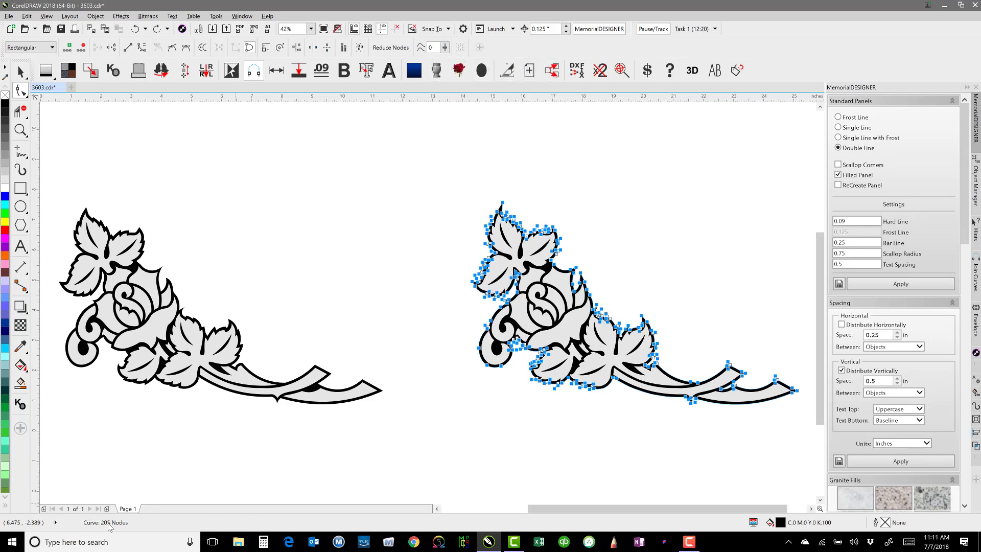
key(ctrl+shift+z)
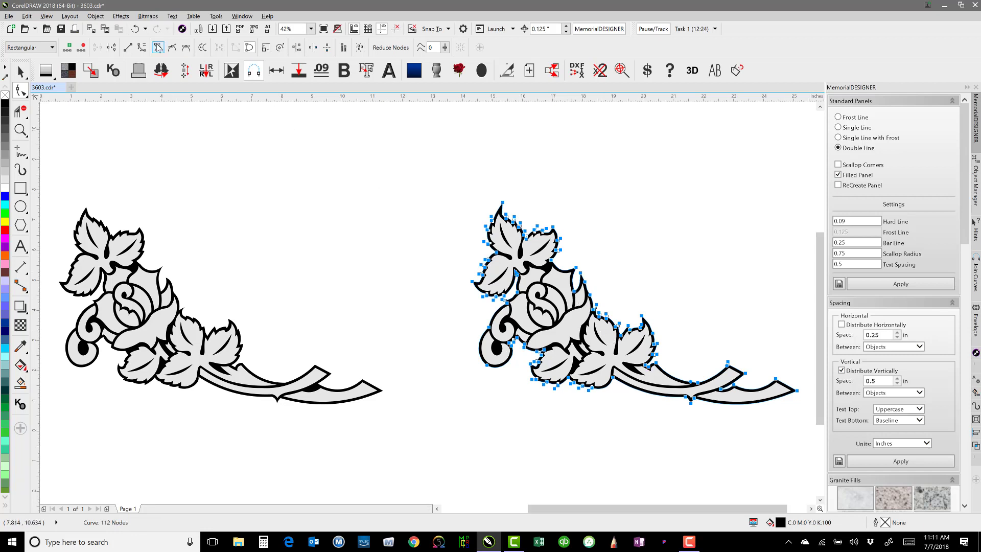
click(158, 48)
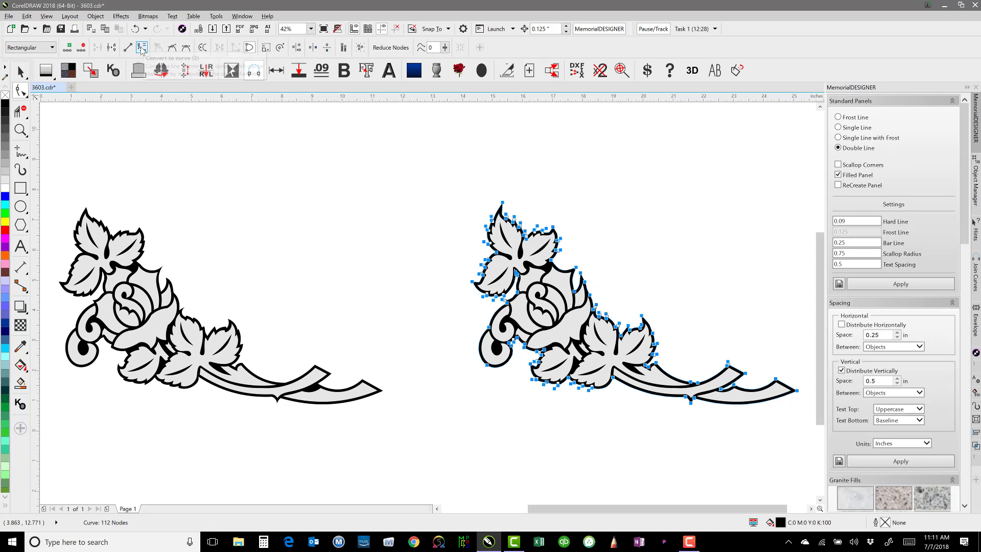
click(526, 188)
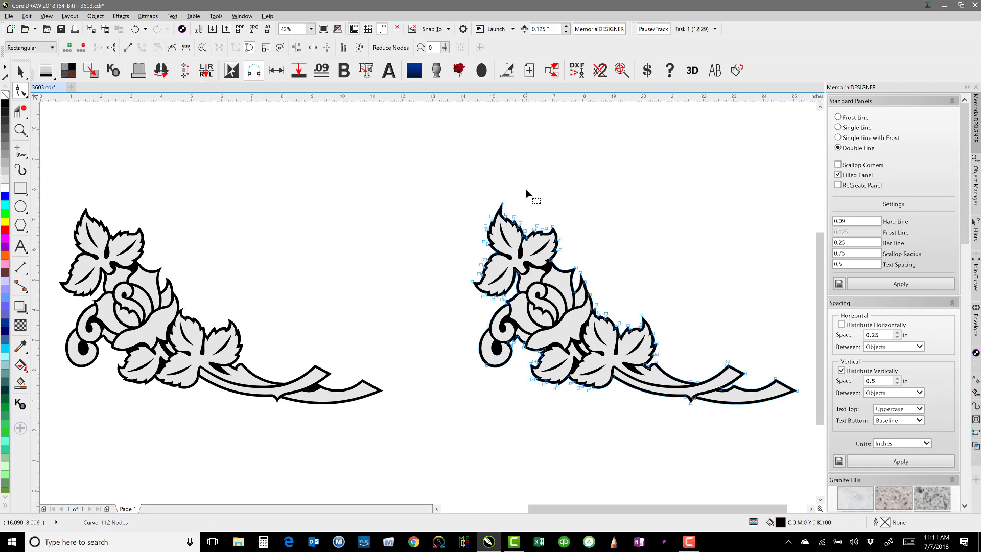
- Reshape the tip of the upper cluster's top leaf by moving its outline tip node and the adjacent node closer to the grey leaf
scroll(519, 206, up, 5)
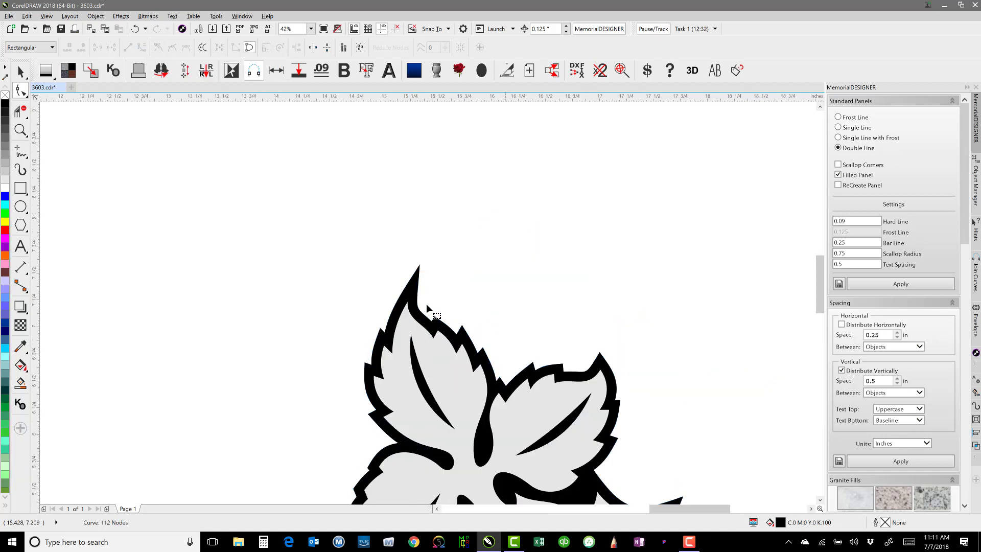
mouse_move(414, 225)
mouse_down()
mouse_move(411, 251)
mouse_move(406, 226)
mouse_move(397, 251)
mouse_up()
drag(413, 327, 404, 303)
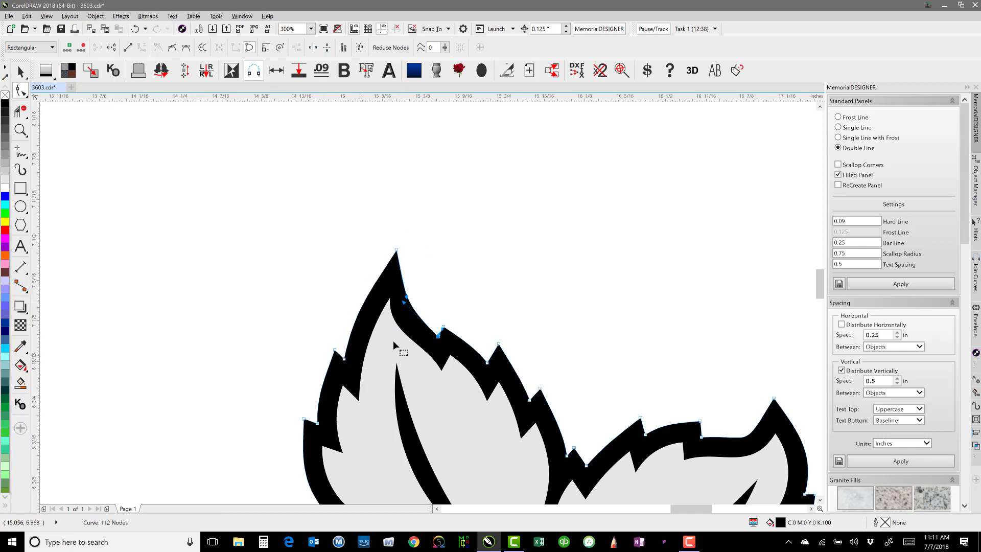
- Reshape the lower-left leaf tip of the upper cluster by moving its outline tip node and the adjacent node closer to the grey leaf
scroll(408, 260, down, 6)
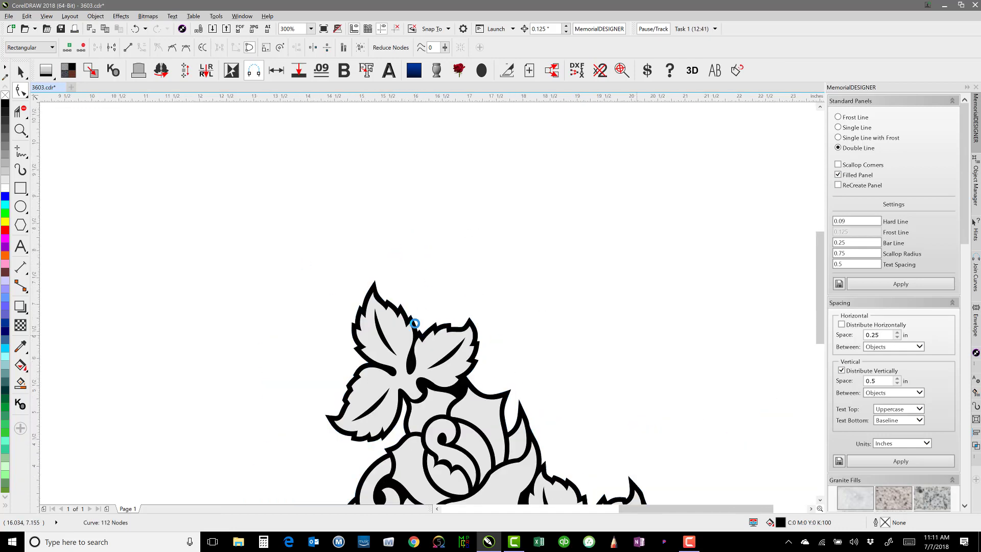
scroll(428, 300, up, 2)
scroll(428, 300, up, 2)
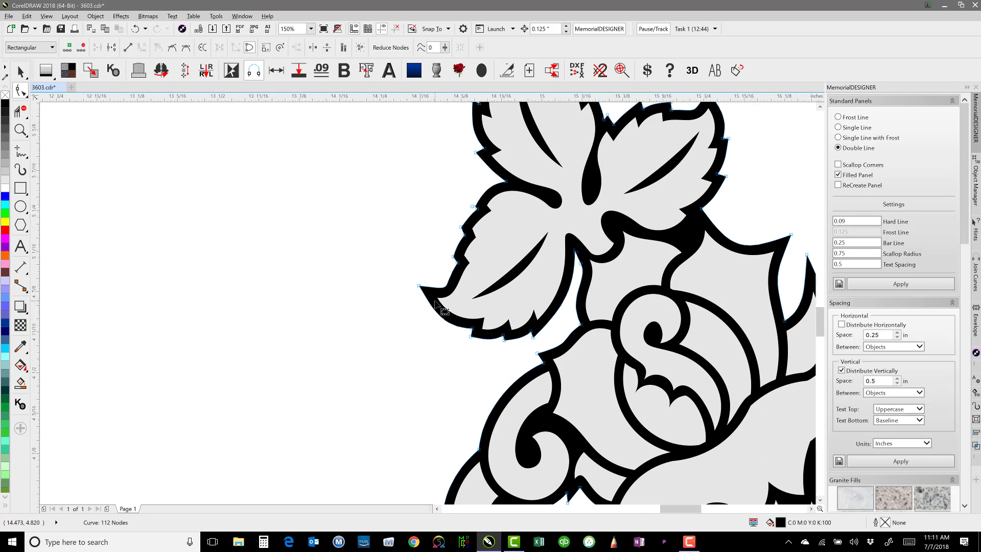
scroll(405, 281, up, 3)
drag(397, 275, 400, 275)
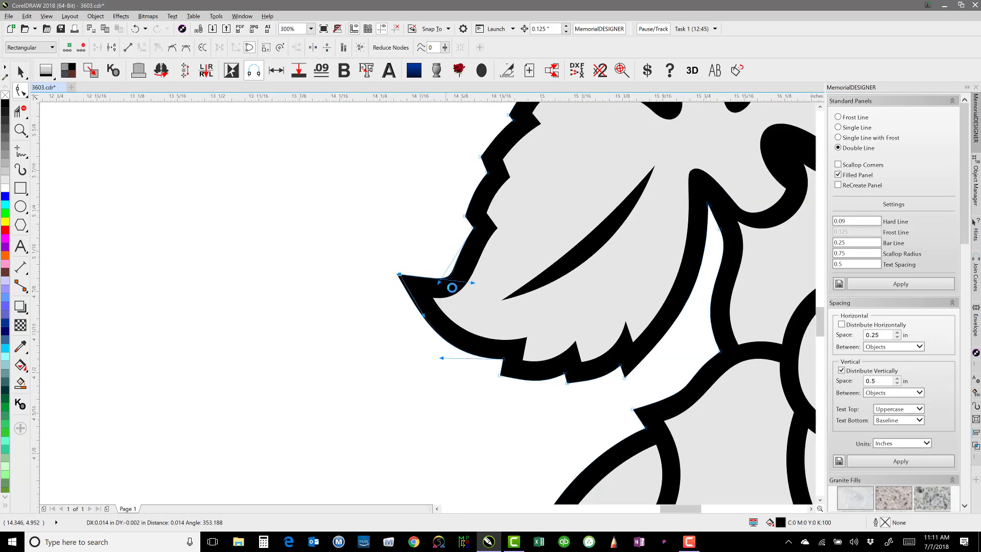
mouse_move(473, 281)
mouse_down()
mouse_move(444, 280)
mouse_move(458, 277)
mouse_up()
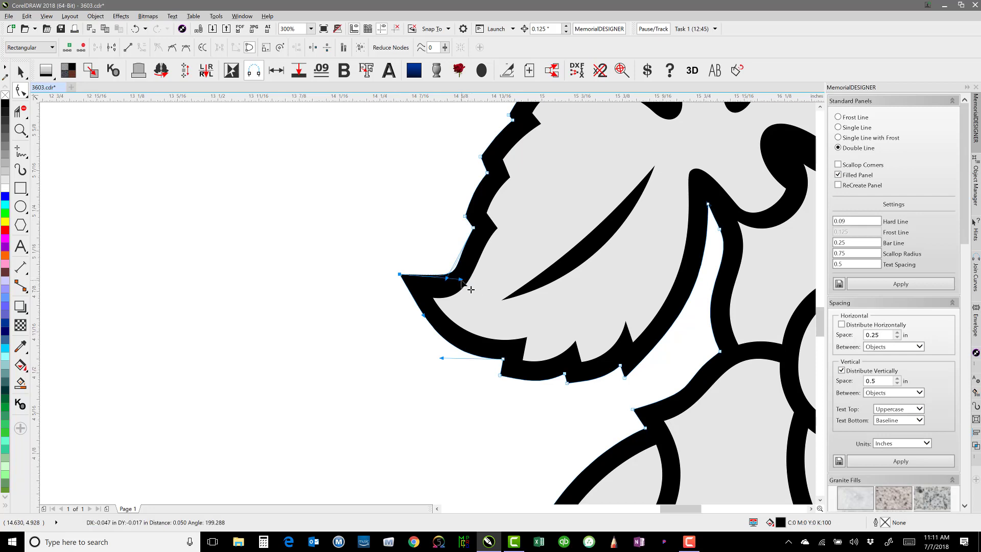
click(434, 259)
- Lower the pointed petal's outline tip beside the rose, delete the extra node below it, and adjust the handles to smooth that side
scroll(558, 265, down, 1)
scroll(437, 308, down, 4)
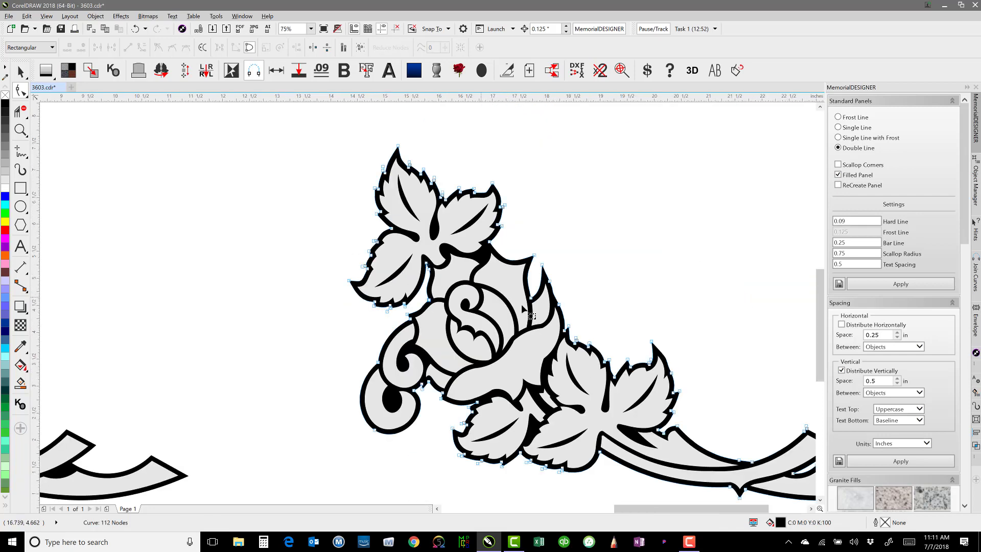
scroll(543, 290, up, 5)
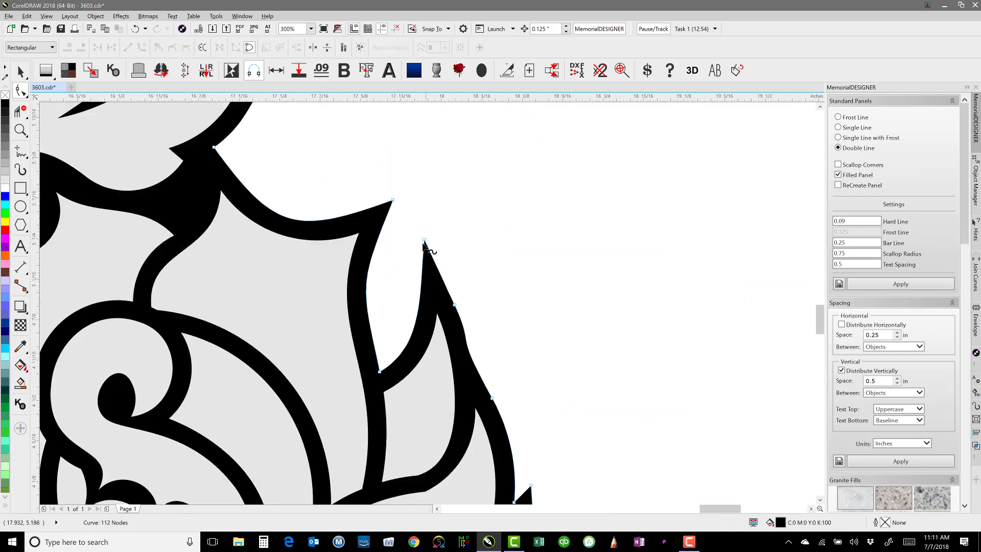
drag(425, 240, 429, 261)
double_click(455, 305)
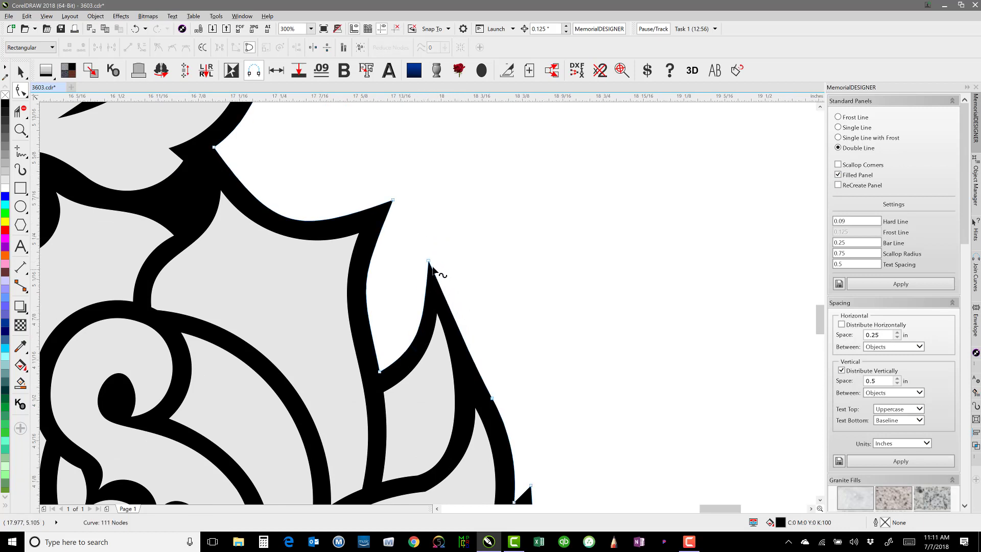
click(429, 261)
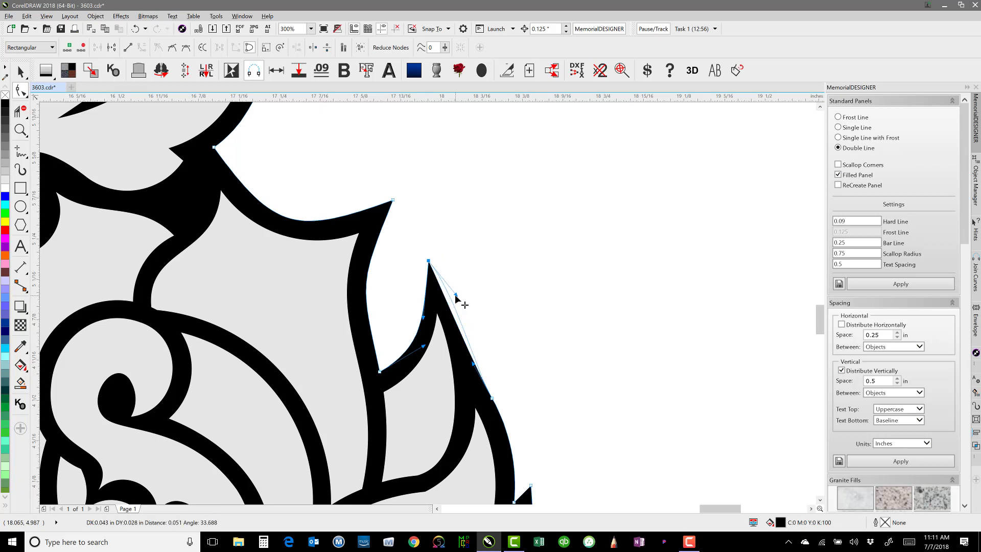
drag(473, 365, 480, 361)
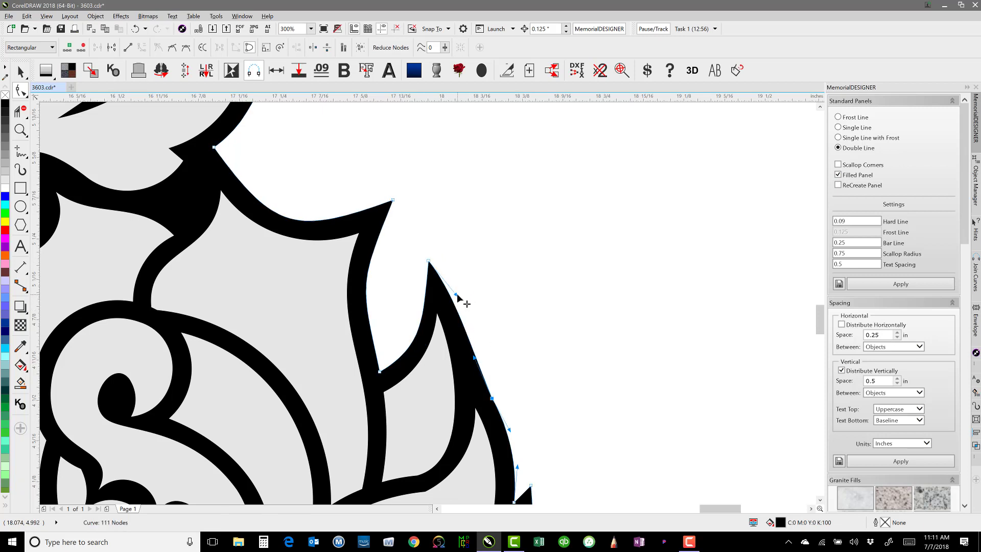
drag(457, 294, 461, 293)
- Import the original ornament 3603 by number and place it below the two edited copies
click(20, 71)
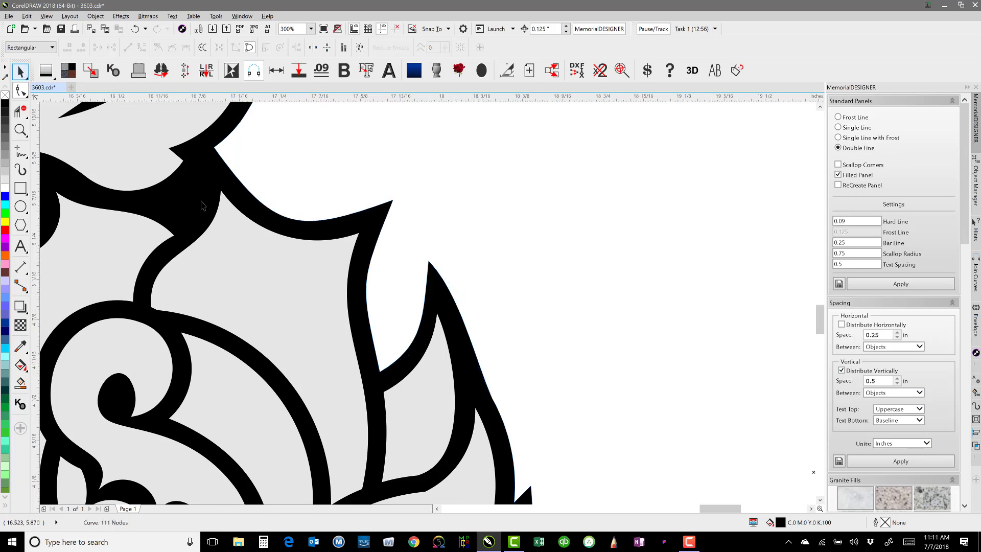
click(319, 266)
key(F4)
scroll(355, 283, down, 2)
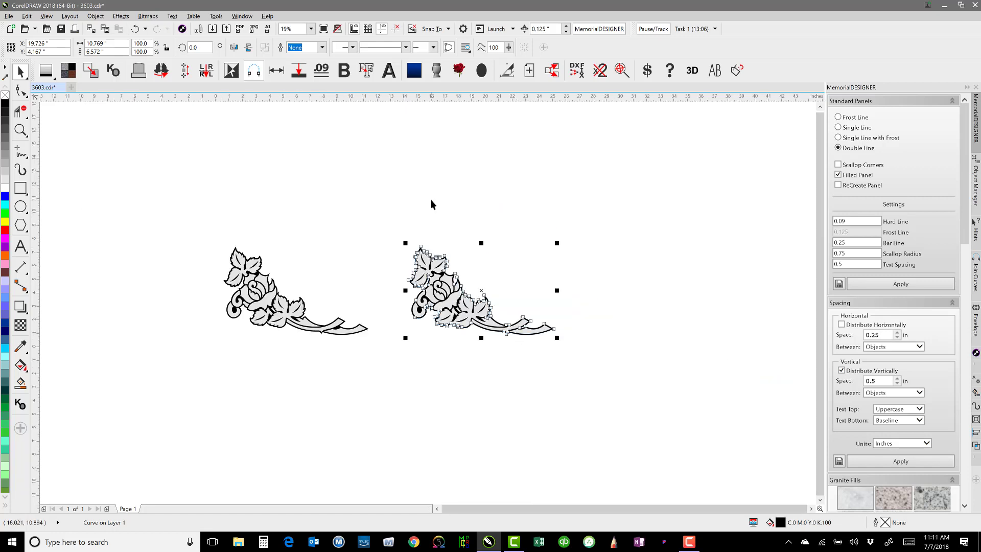
click(431, 199)
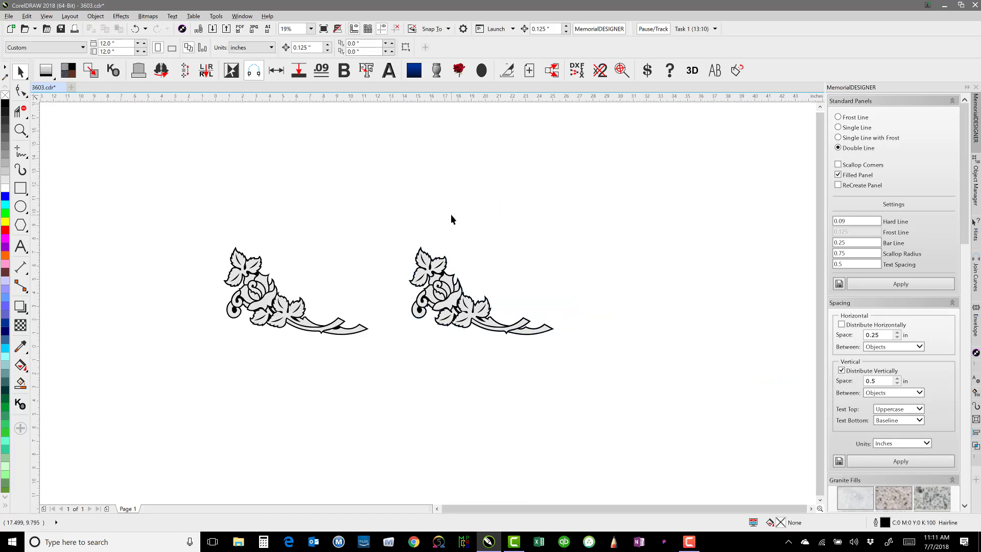
key(ctrl+shift+o)
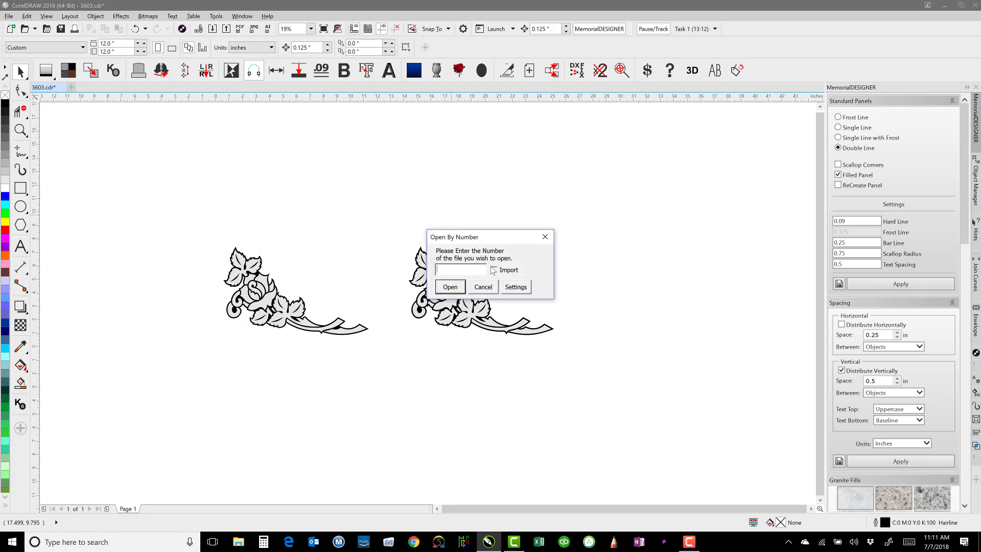
click(494, 270)
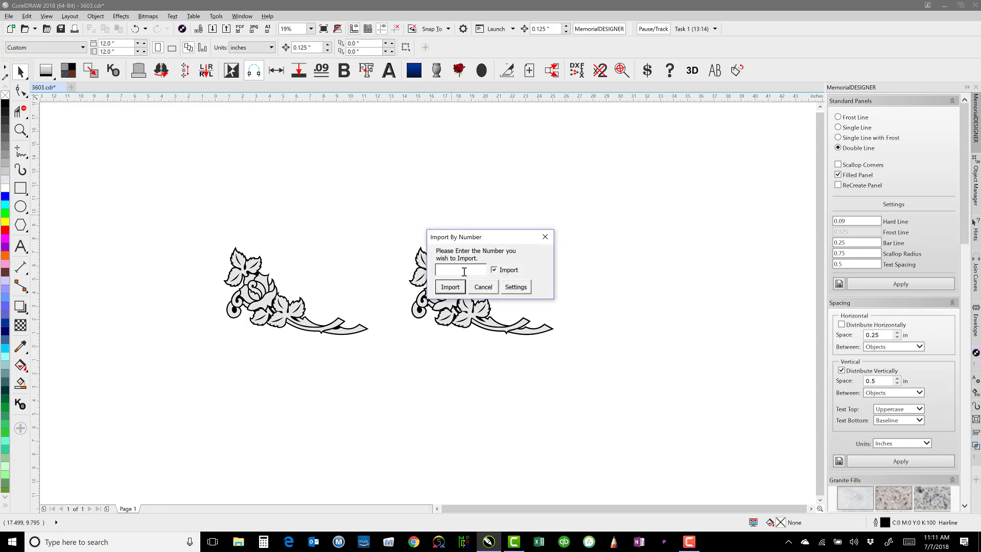
click(451, 288)
scroll(367, 305, down, 2)
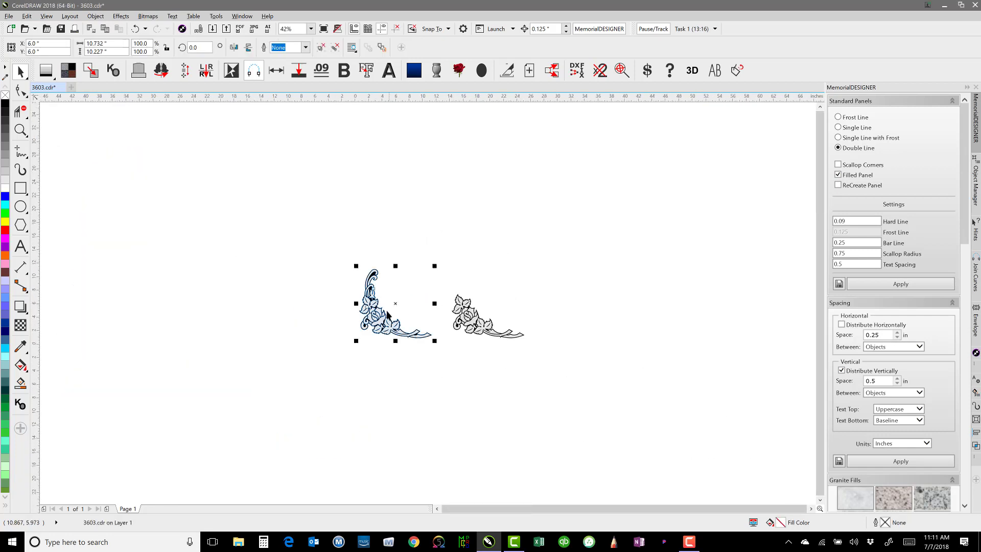
drag(367, 306, 368, 423)
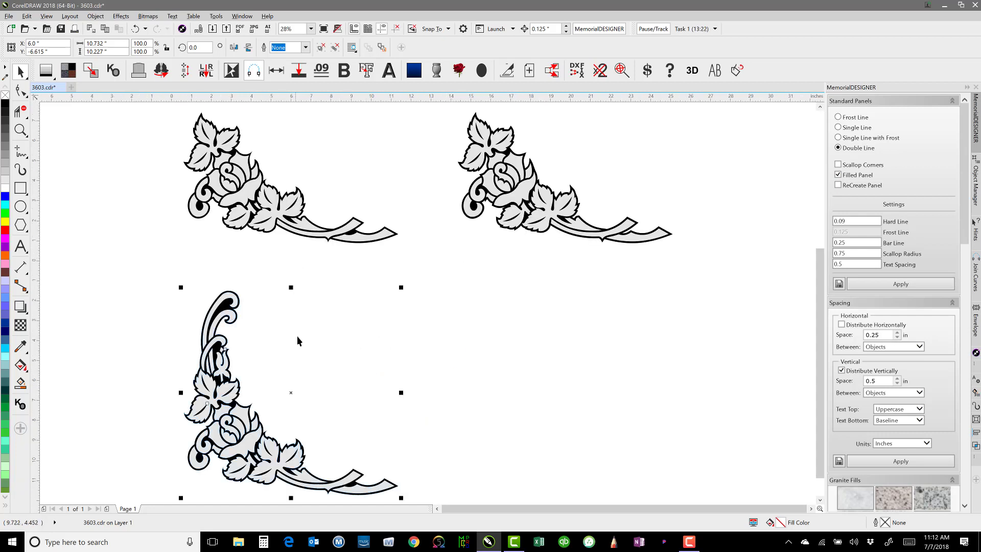
click(246, 252)
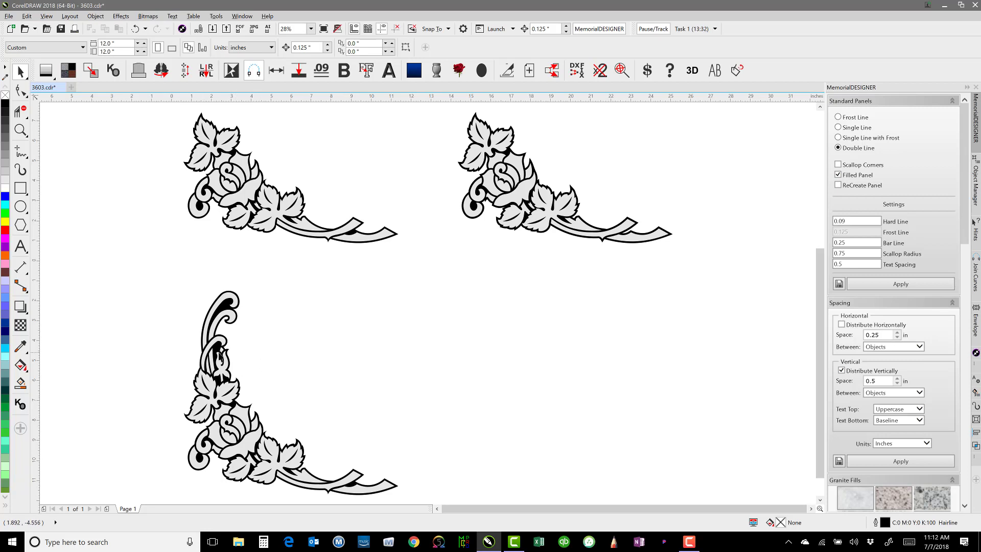
- Erase the scrolls and rosebud above the imported ornament's upper leaves with a 0.55-inch eraser nib
click(26, 116)
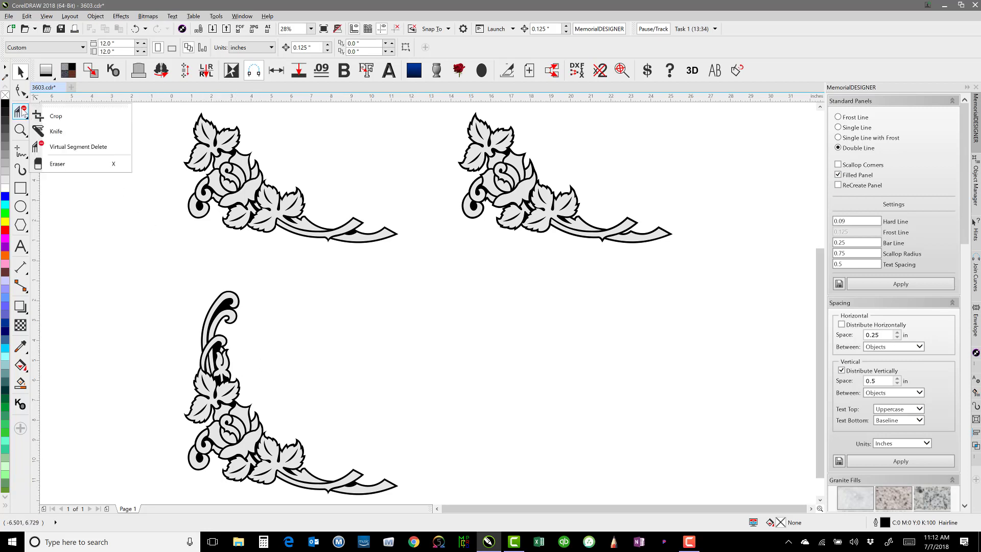
click(25, 136)
click(22, 114)
click(58, 164)
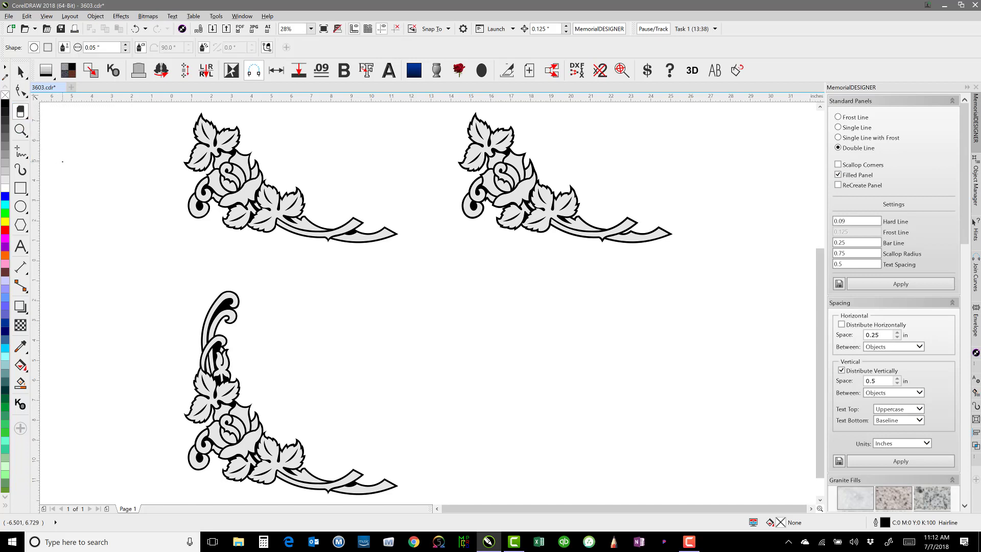
shift+drag(118, 326, 118, 323)
mouse_move(119, 323)
shift+mouse_down()
mouse_move(119, 292)
mouse_move(116, 345)
shift+mouse_up()
mouse_move(286, 292)
mouse_down()
mouse_move(185, 297)
mouse_move(289, 310)
mouse_move(187, 312)
mouse_move(255, 322)
mouse_move(161, 326)
mouse_move(269, 346)
mouse_move(175, 339)
mouse_move(245, 358)
mouse_move(195, 348)
mouse_move(233, 364)
mouse_move(203, 355)
mouse_up()
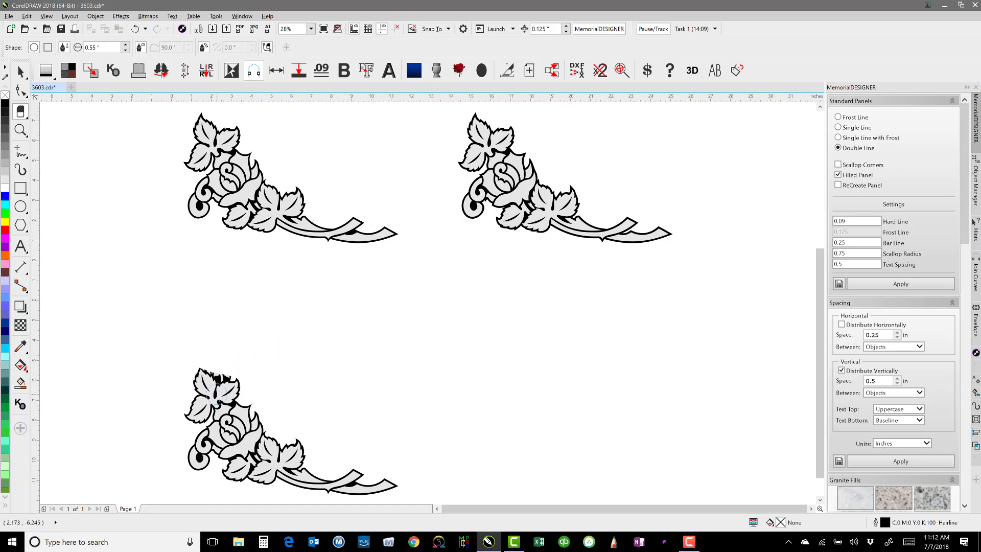
- Trace along the upper leaves' outer edges with a 0.05-inch eraser and remove the leftover rosebud fragments
scroll(210, 396, up, 2)
scroll(426, 296, up, 4)
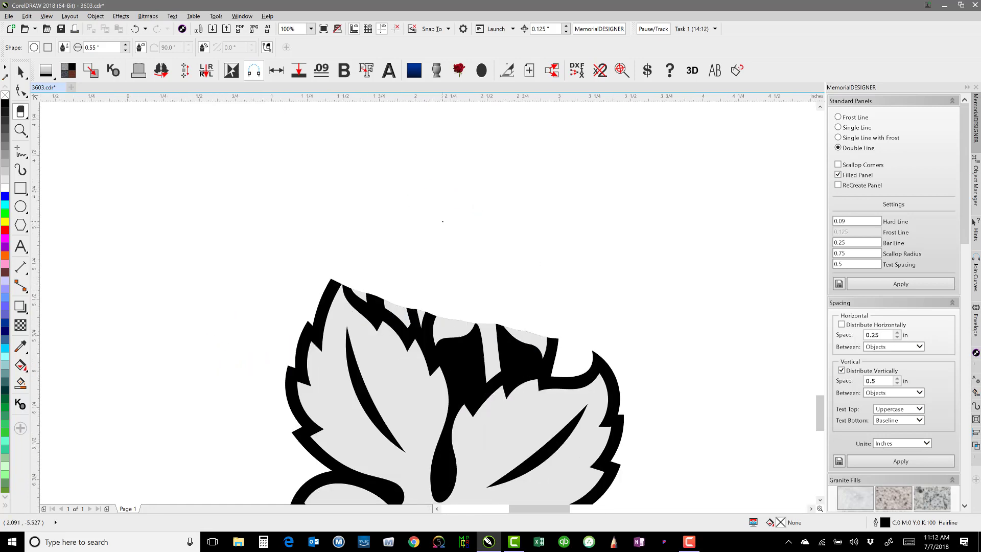
shift+drag(454, 232, 454, 234)
mouse_move(556, 360)
mouse_down()
mouse_move(518, 368)
mouse_move(510, 360)
mouse_move(472, 386)
mouse_move(459, 351)
mouse_move(430, 324)
mouse_move(354, 282)
mouse_move(338, 237)
mouse_up()
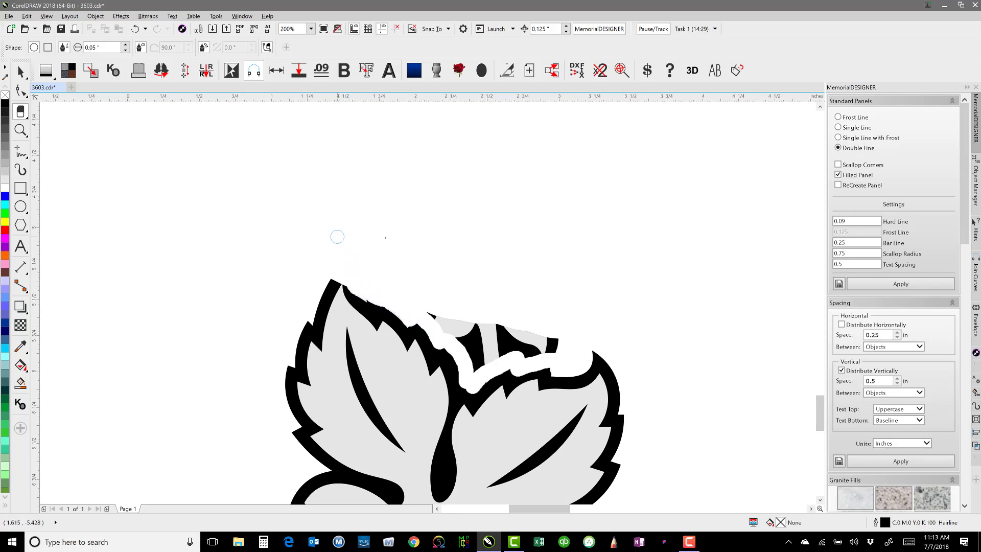
mouse_move(428, 309)
mouse_down()
mouse_move(561, 337)
mouse_move(433, 302)
mouse_move(568, 341)
mouse_move(438, 327)
mouse_move(554, 349)
mouse_move(459, 346)
mouse_move(491, 369)
mouse_move(533, 364)
mouse_move(478, 366)
mouse_up()
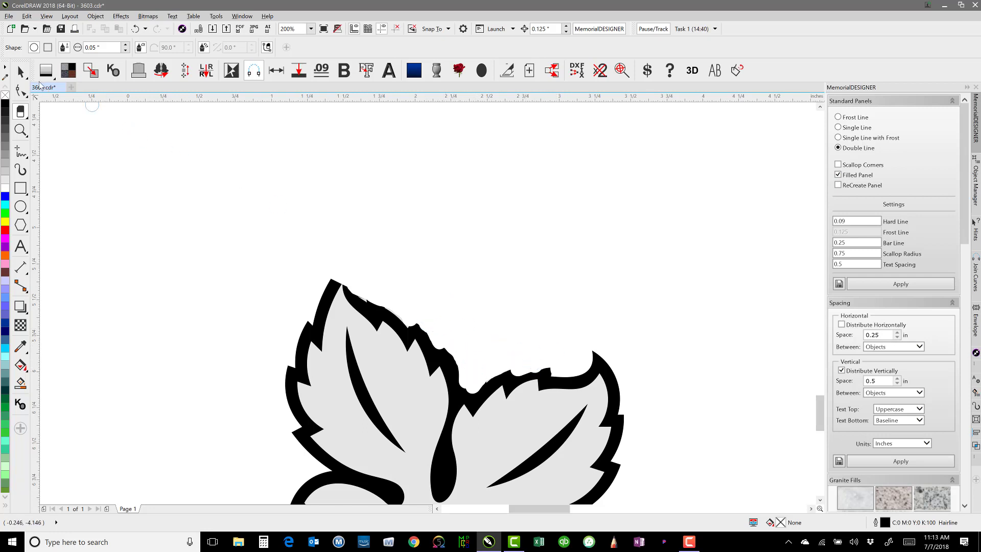
- Try moving the grey leaf shapes away from the black outline, and undo the move
click(21, 72)
click(375, 340)
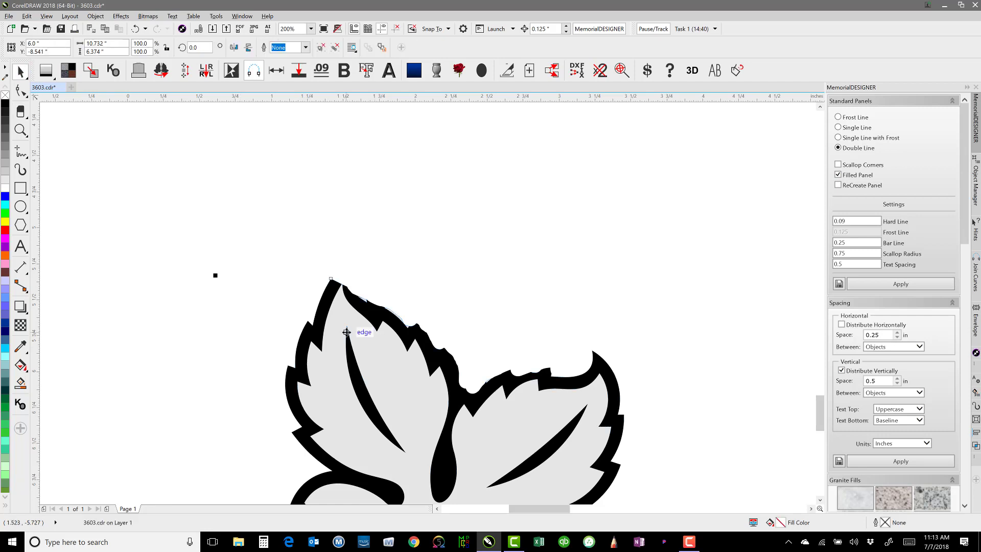
click(398, 191)
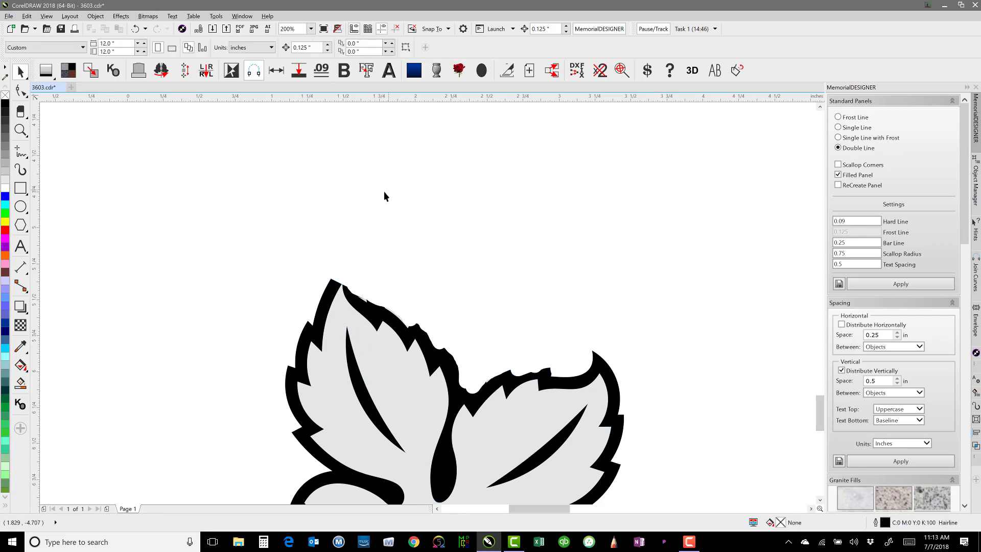
drag(385, 344, 321, 369)
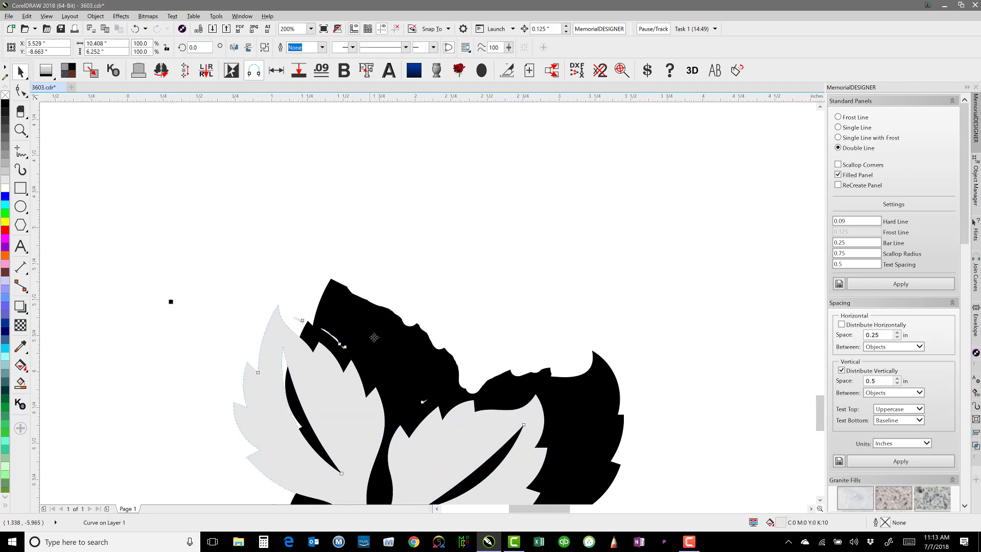
key(ctrl+z)
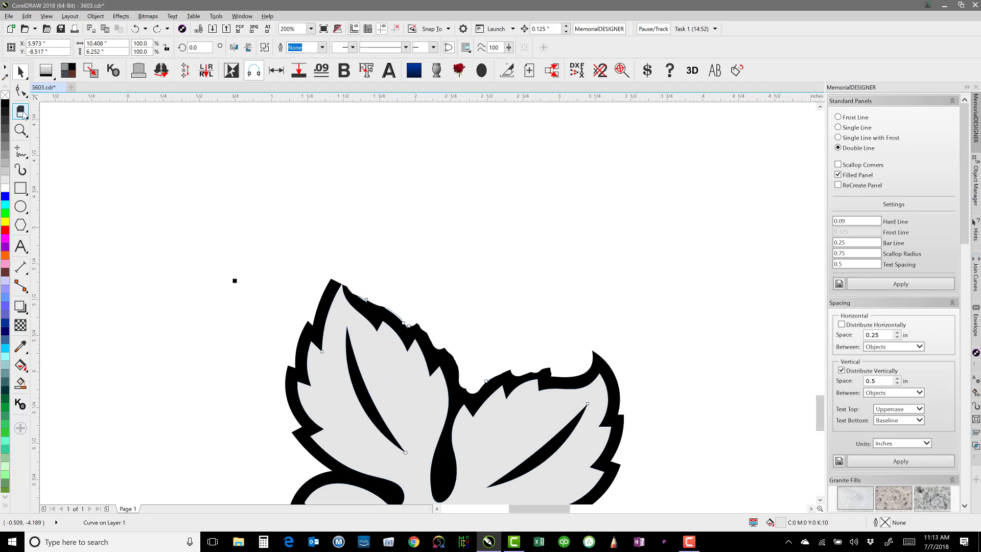
- Try erasing the grey fill at the top leaf's tip with the 0.05-inch eraser, and undo the strokes
click(21, 112)
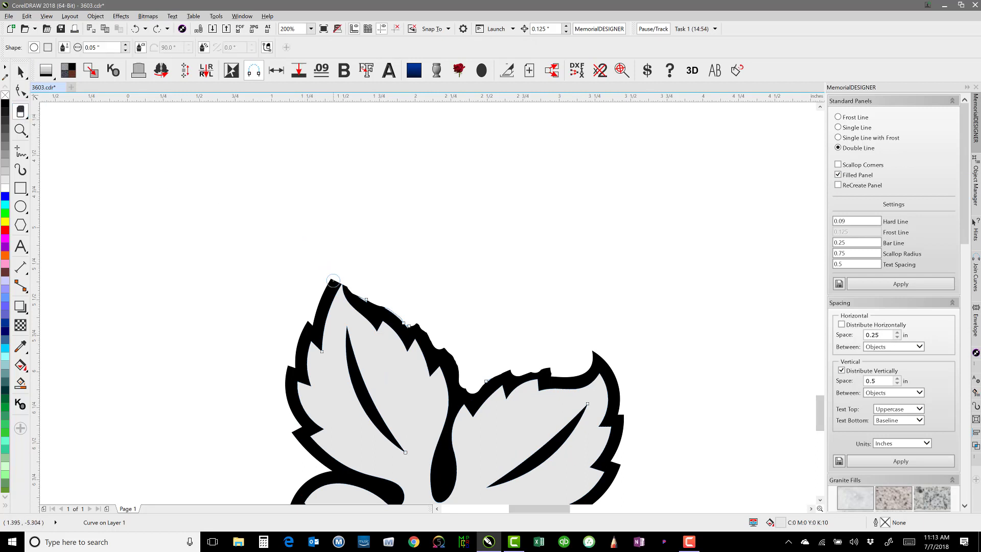
mouse_move(333, 280)
mouse_down()
mouse_move(321, 301)
mouse_move(332, 268)
mouse_move(343, 340)
mouse_move(330, 343)
mouse_move(331, 330)
mouse_up()
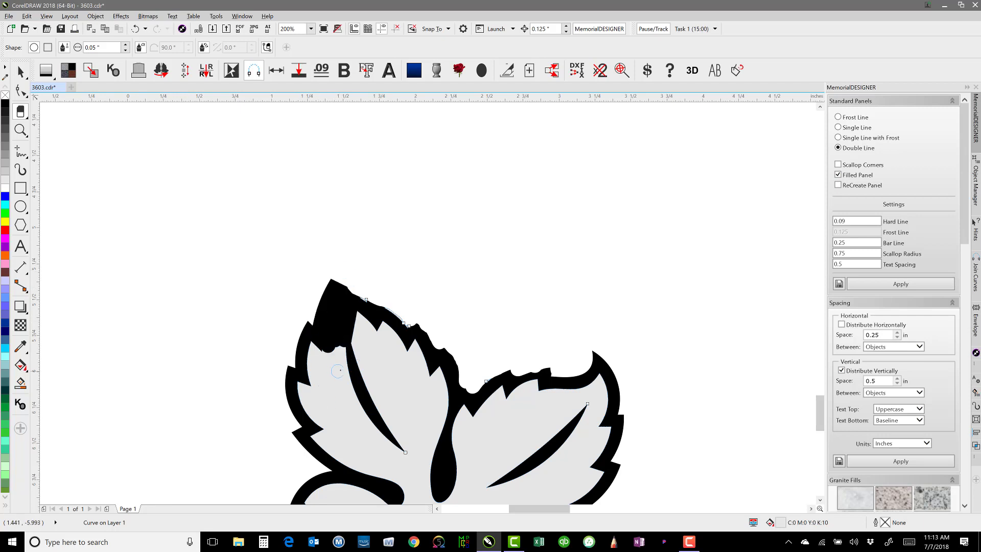
key(ctrl+z)
key(ctrl+z)
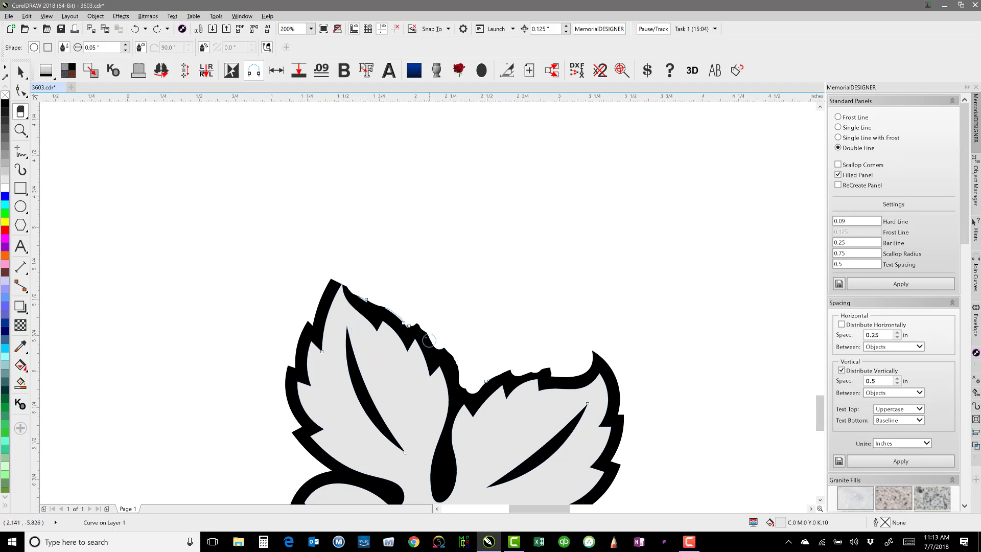
drag(428, 340, 358, 293)
drag(474, 388, 523, 362)
click(335, 187)
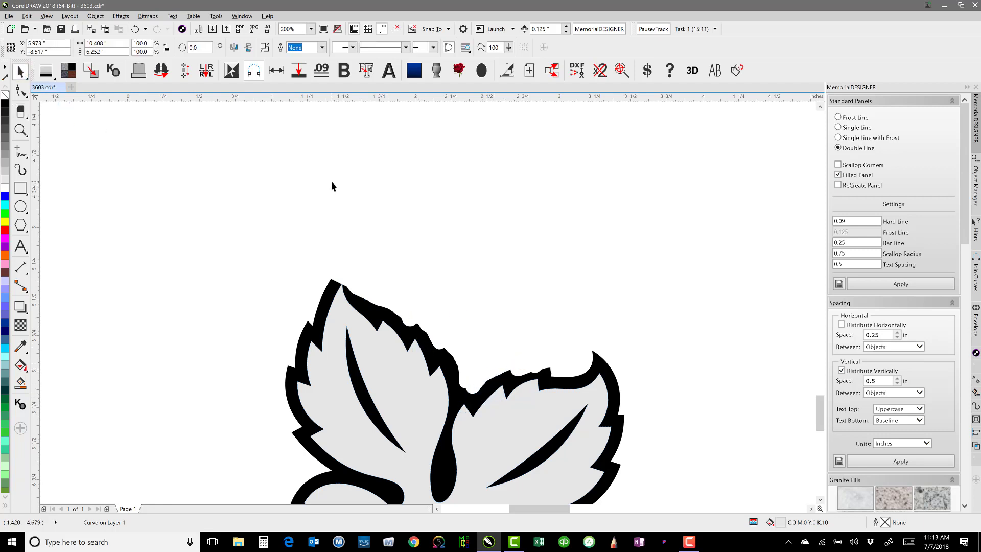
- Select the black outline's nodes and delete the surplus ones from the top leaf's lower edge into the valley beside the right-hand leaf
scroll(432, 312, down, 3)
scroll(442, 328, down, 1)
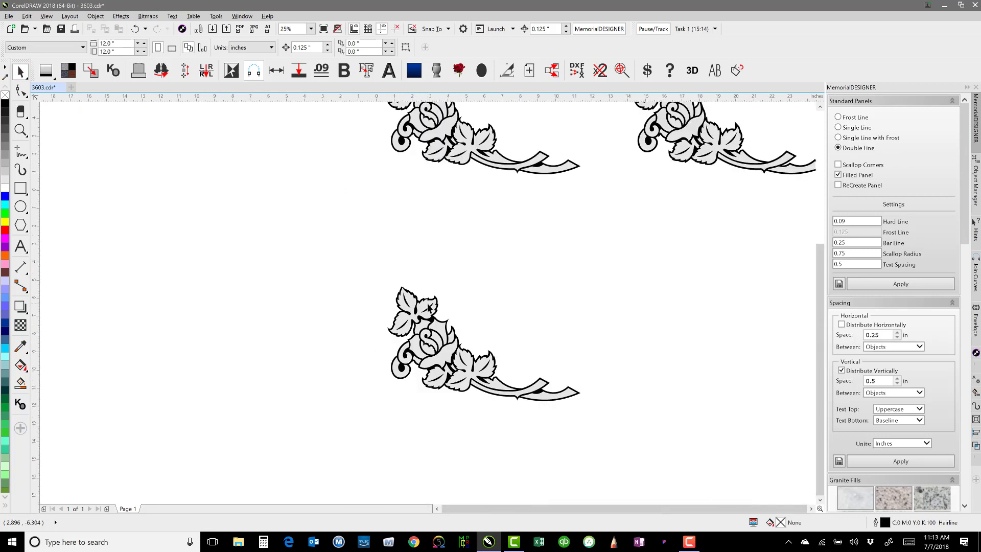
key(F4)
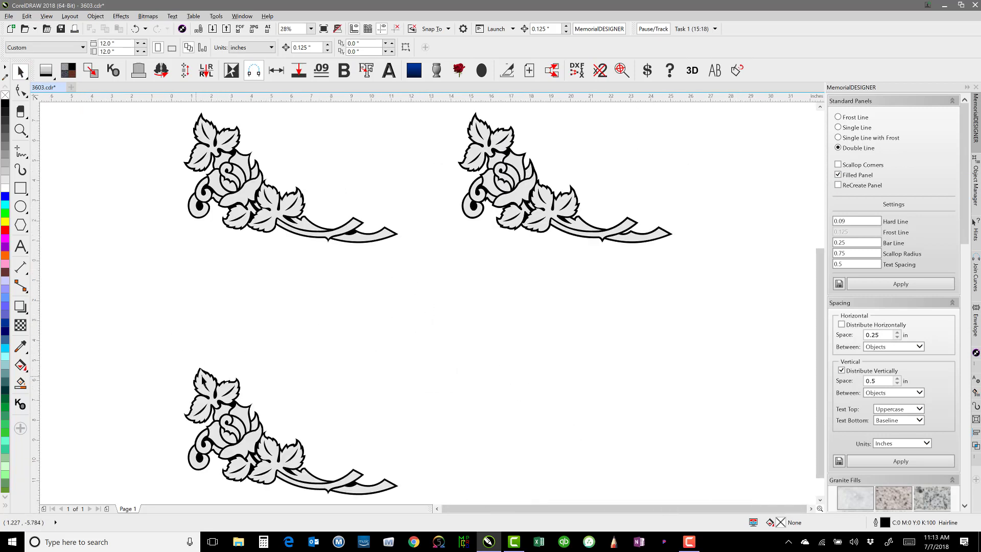
scroll(427, 304, up, 5)
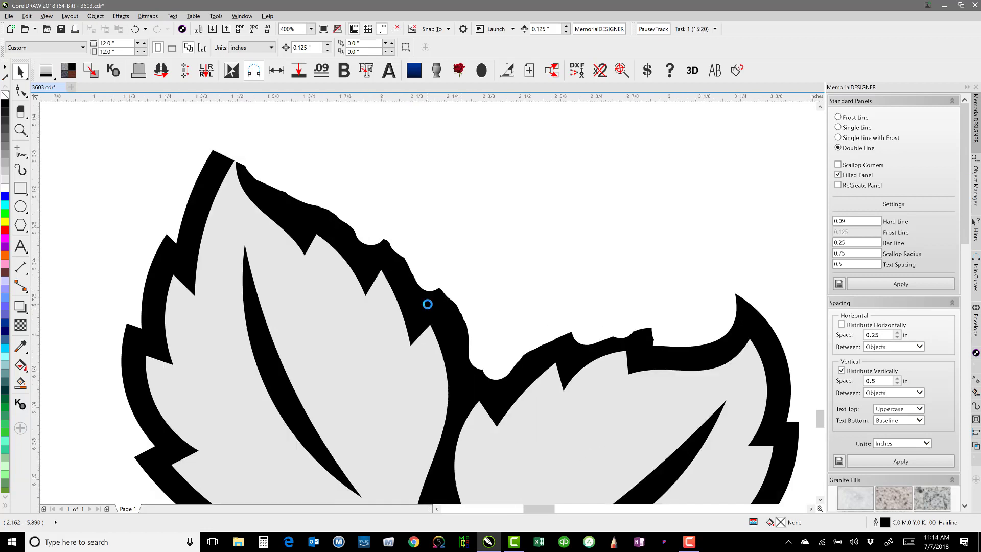
click(21, 91)
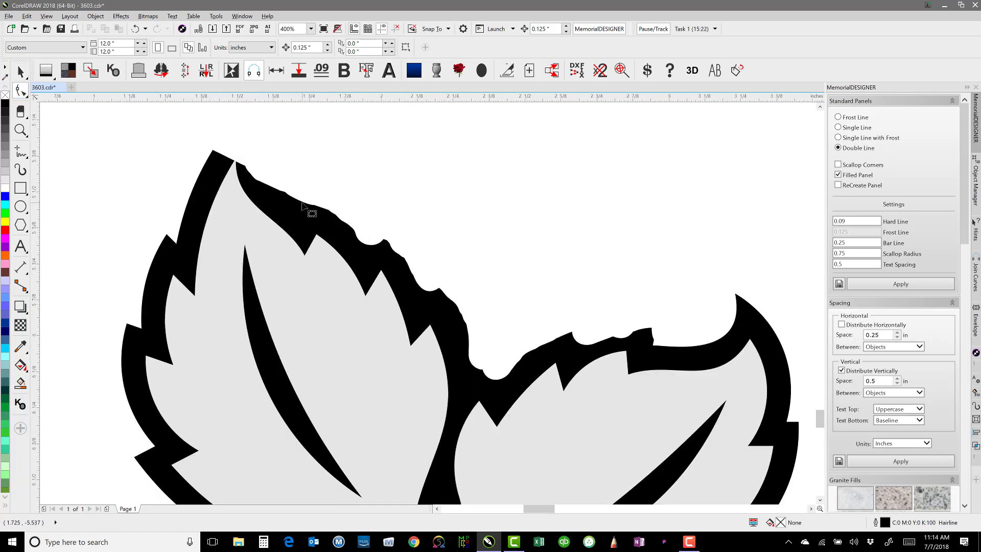
click(307, 212)
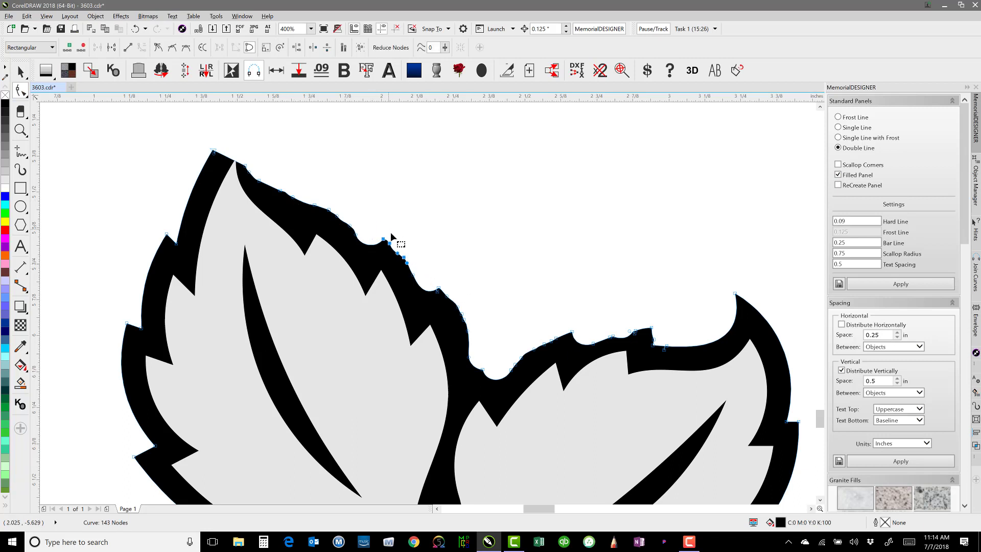
drag(389, 230, 565, 396)
key(Delete)
key(Delete)
click(438, 293)
key(Delete)
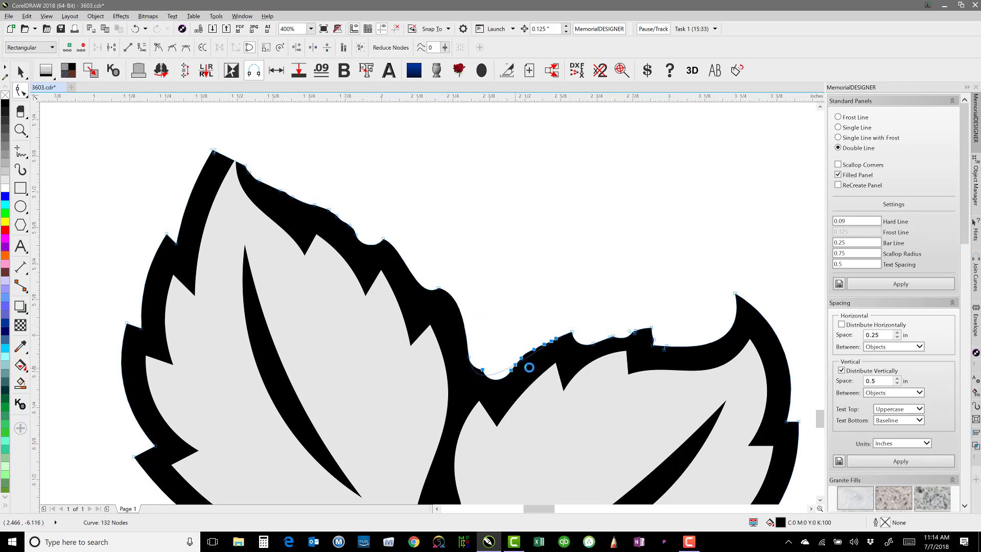
key(Delete)
- Delete the surplus nodes along the right-hand leaf's upper edge, between its teeth and beside the larger step
drag(582, 313, 651, 377)
key(Delete)
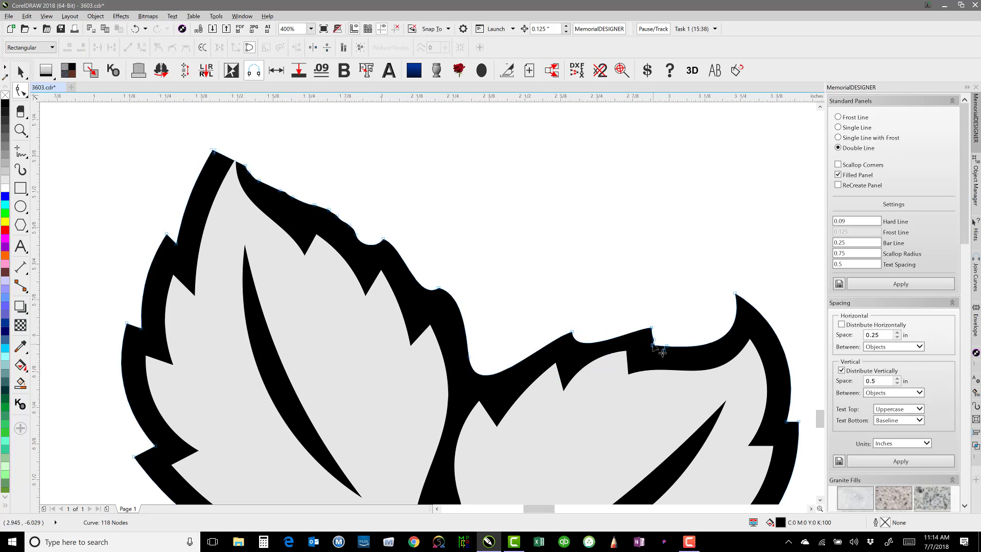
drag(659, 331, 689, 371)
key(Delete)
double_click(656, 342)
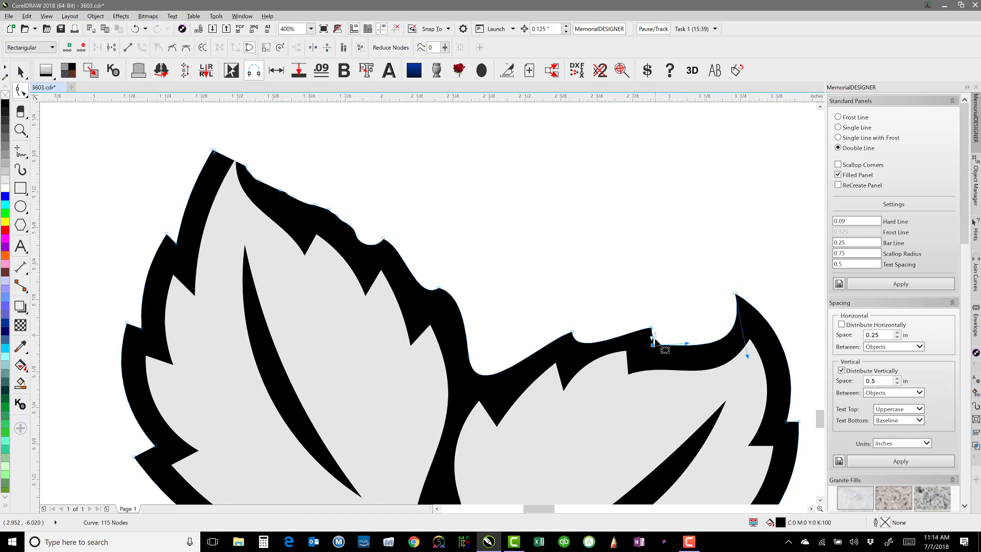
- Add nodes on the right-hand leaf's upper edge and reshape its curves into a tooth notch and a deeper valley between the leaves
click(652, 329)
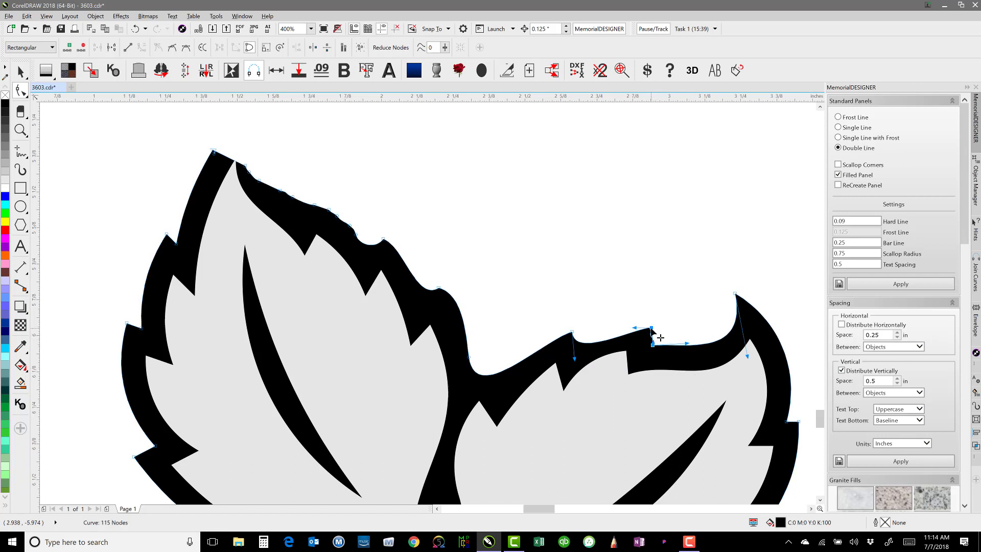
click(582, 342)
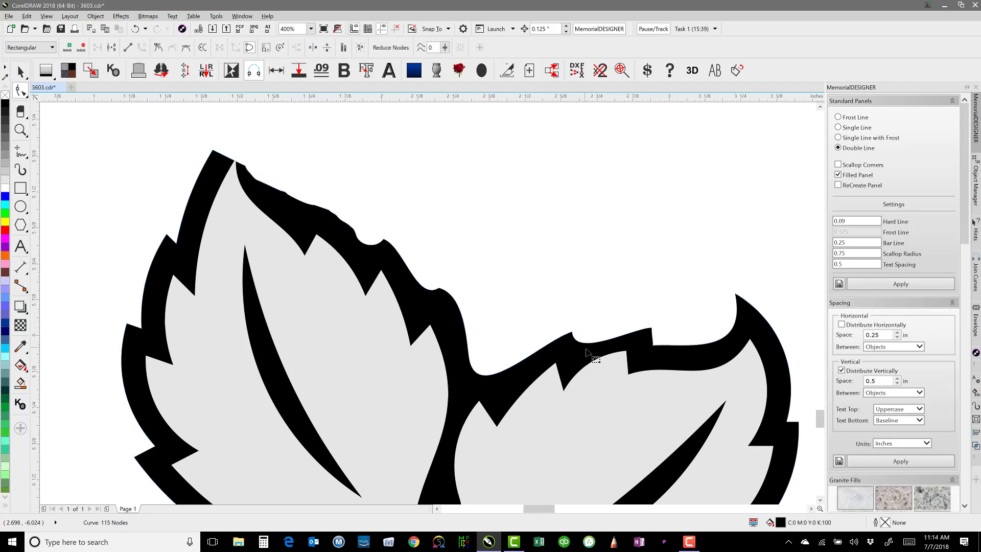
drag(582, 342, 608, 341)
double_click(504, 369)
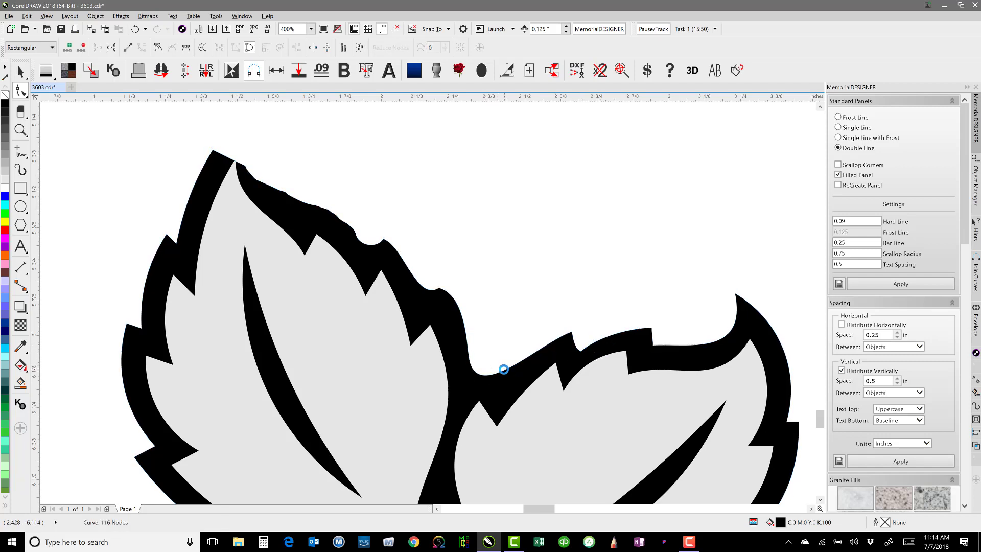
drag(505, 370, 527, 360)
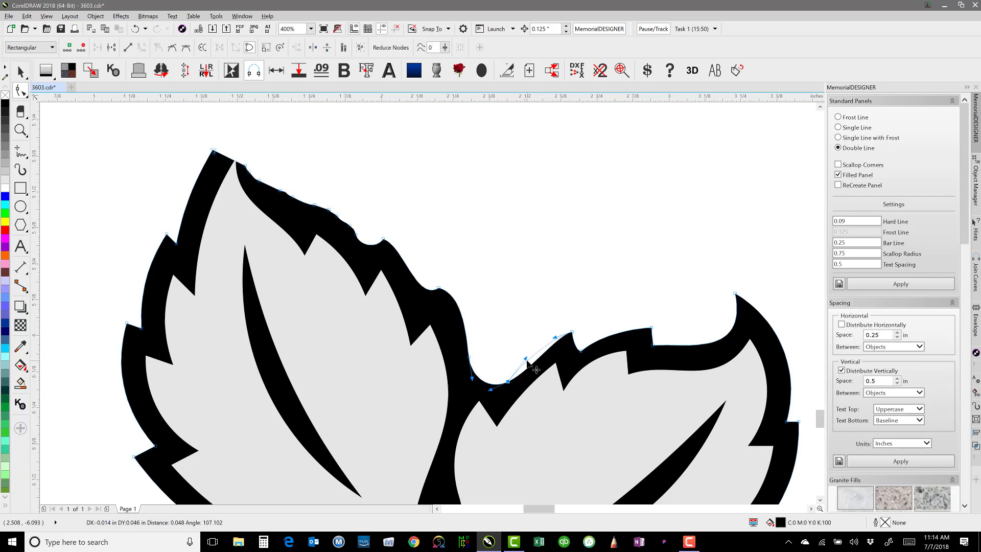
- Add a node in the valley between the two upper leaves and shape it into a small sharp tooth
click(488, 374)
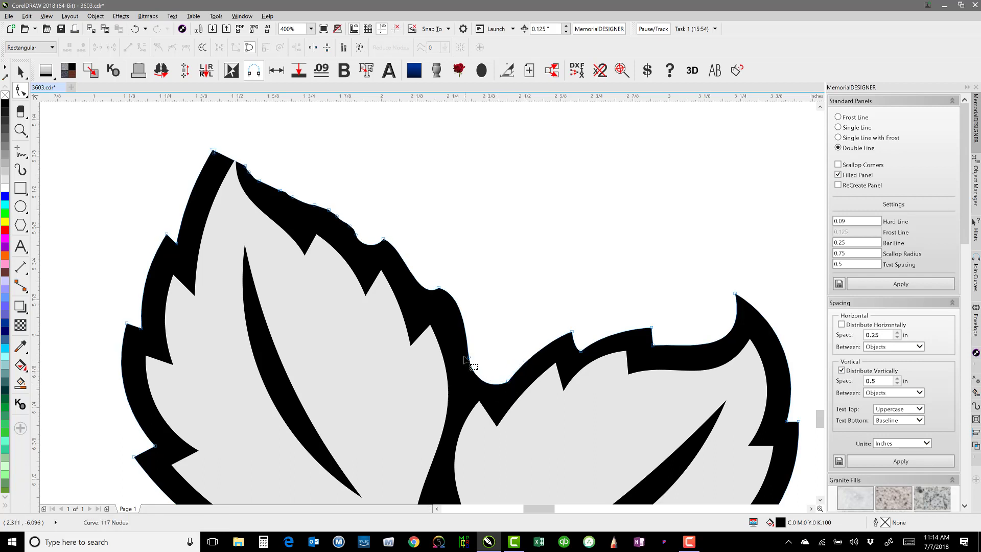
drag(489, 387, 493, 356)
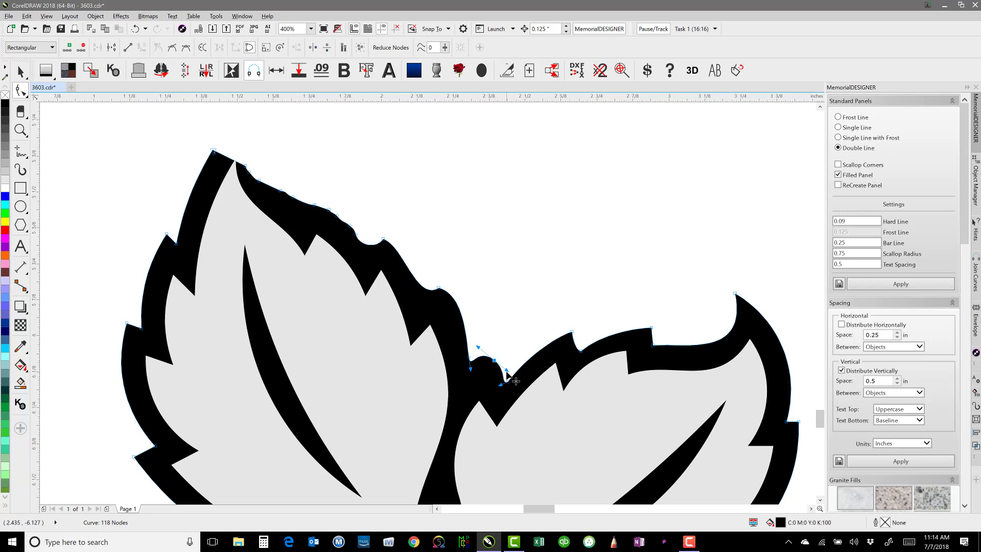
drag(516, 380, 462, 323)
key(c)
drag(477, 360, 477, 357)
- Add a node to form a deeper notch above the top leaf's lowest teeth, and convert all outline nodes to cusps
click(439, 289)
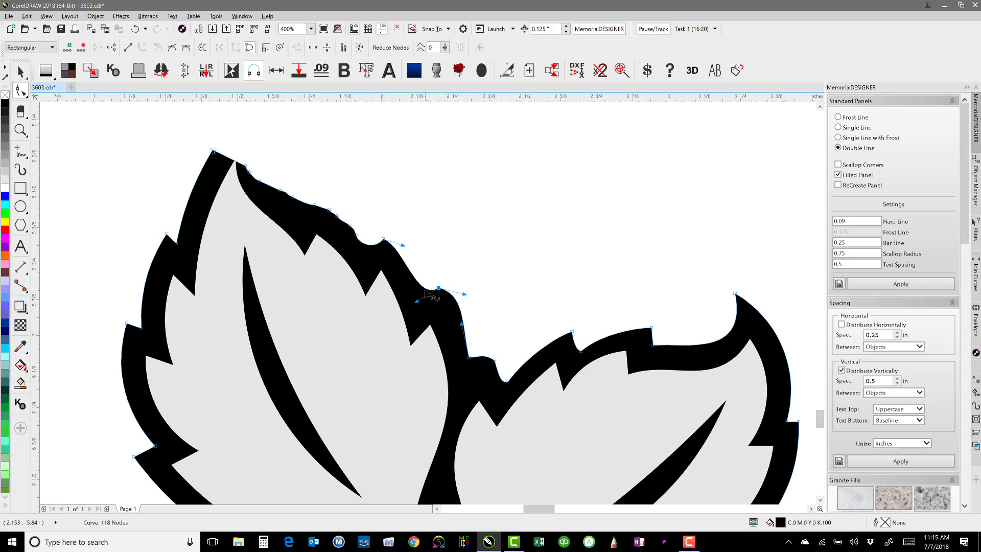
double_click(426, 290)
mouse_move(425, 290)
mouse_down()
mouse_move(426, 309)
mouse_move(432, 300)
mouse_up()
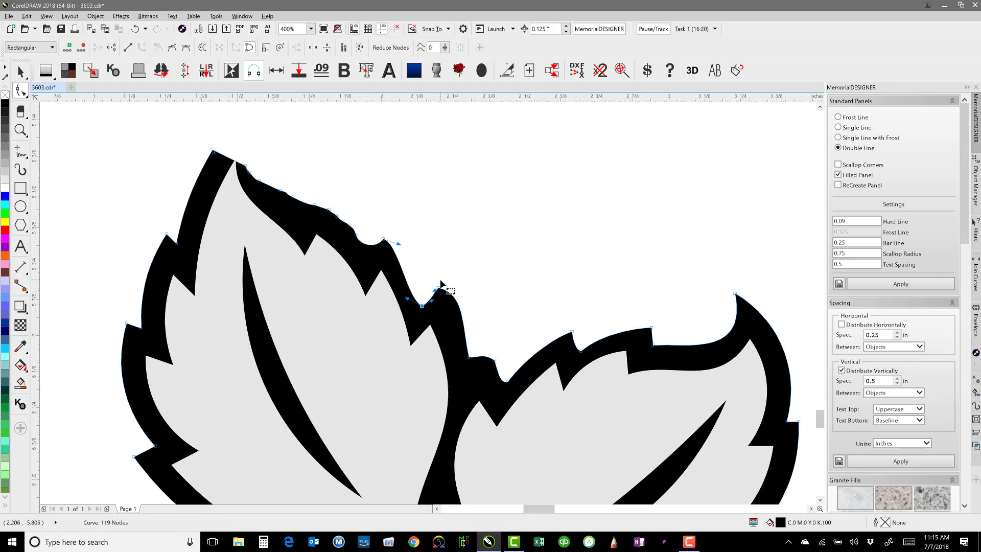
key(ctrl+a)
click(158, 47)
- Delete the surplus nodes along the top leaf's upper right edge to smooth the black outline
click(392, 186)
double_click(349, 225)
double_click(329, 210)
double_click(314, 205)
double_click(328, 209)
drag(292, 196, 316, 203)
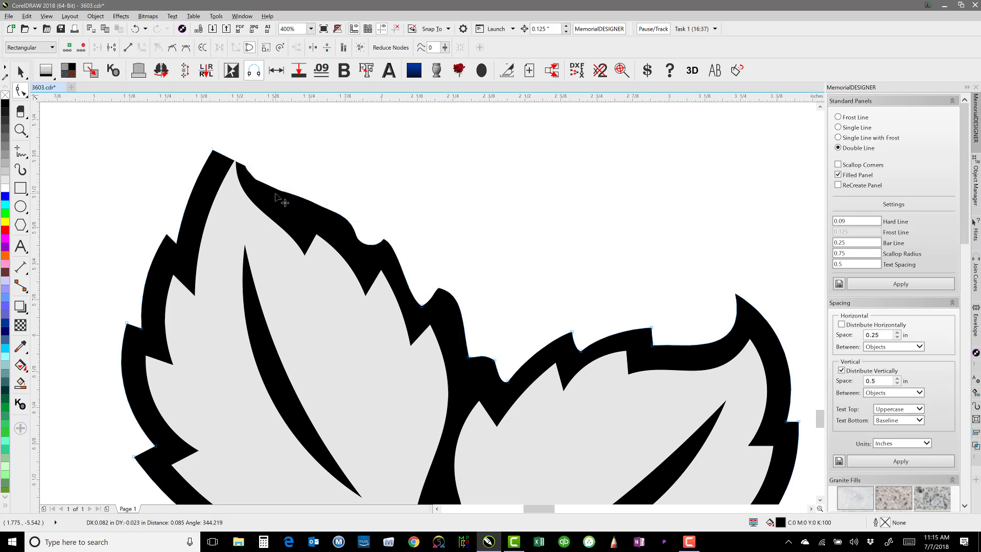
double_click(280, 190)
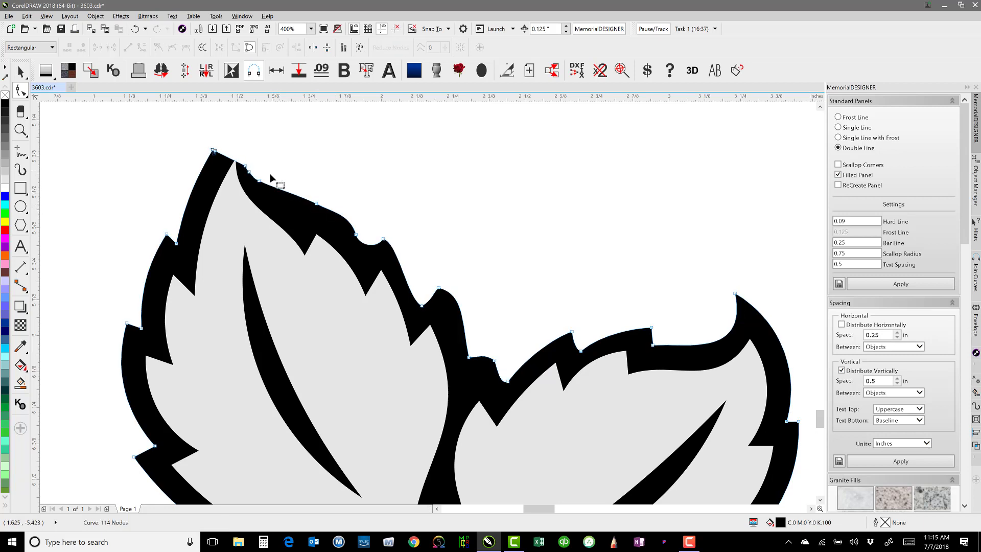
double_click(259, 180)
- Pull the top leaf's outline tip outward into a point and delete the extra nodes around it
click(213, 151)
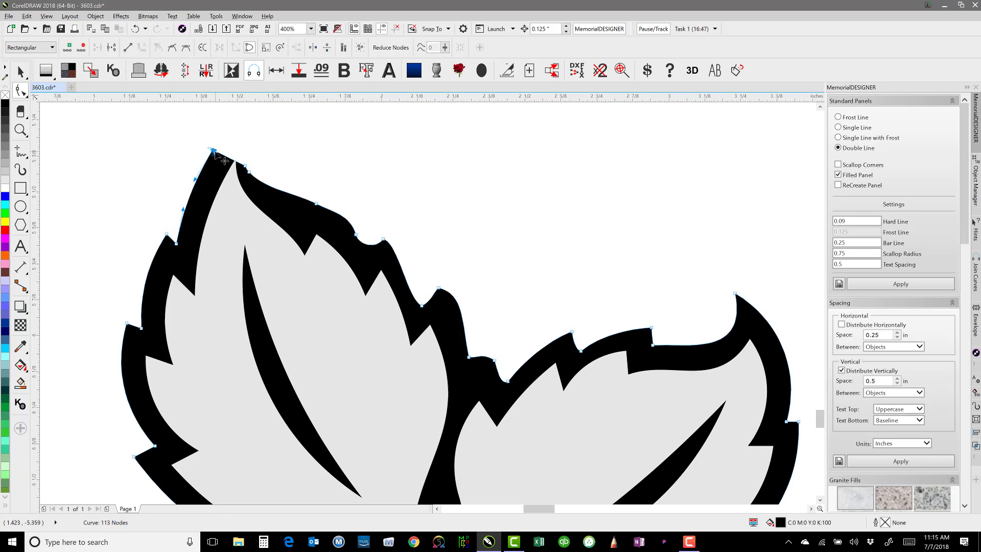
drag(226, 159, 240, 144)
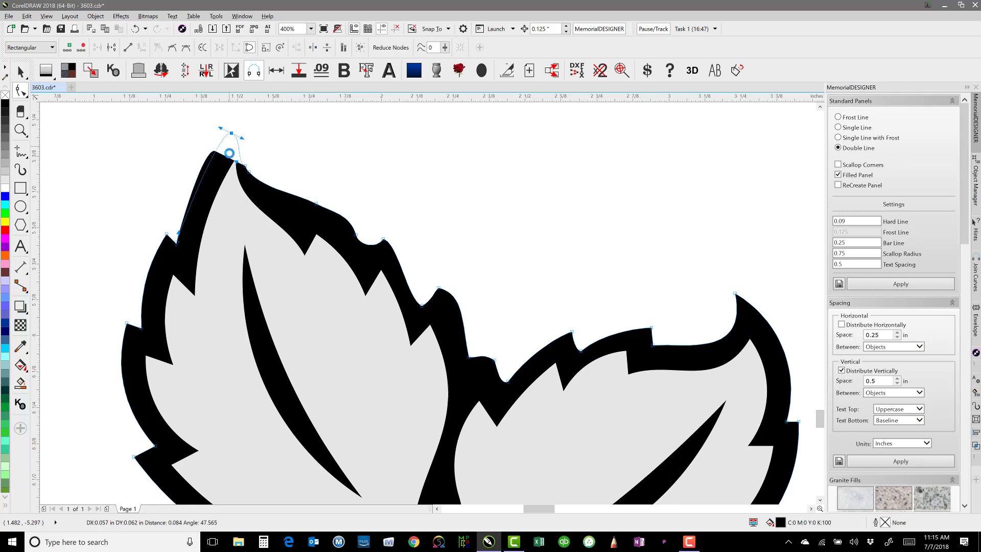
key(Delete)
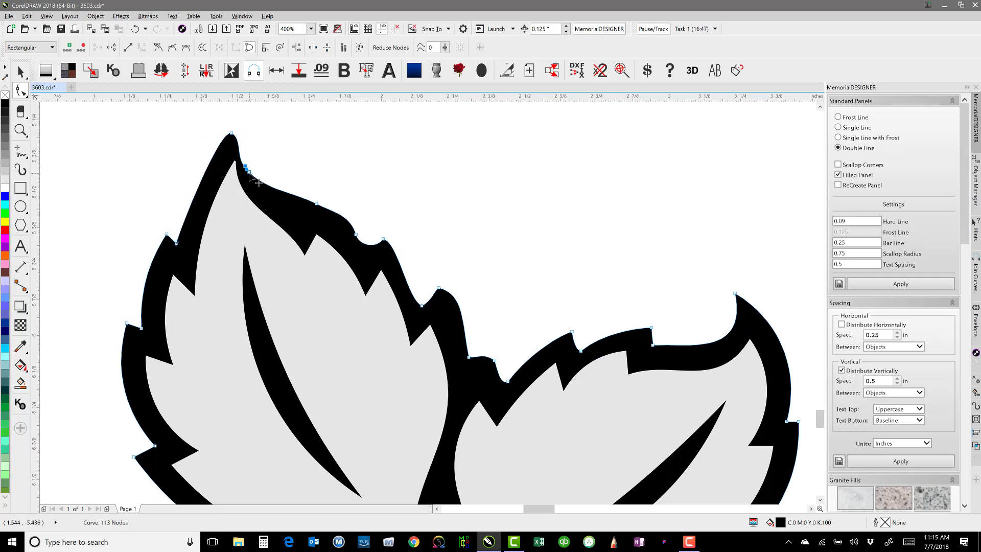
key(Delete)
drag(232, 133, 241, 124)
double_click(247, 169)
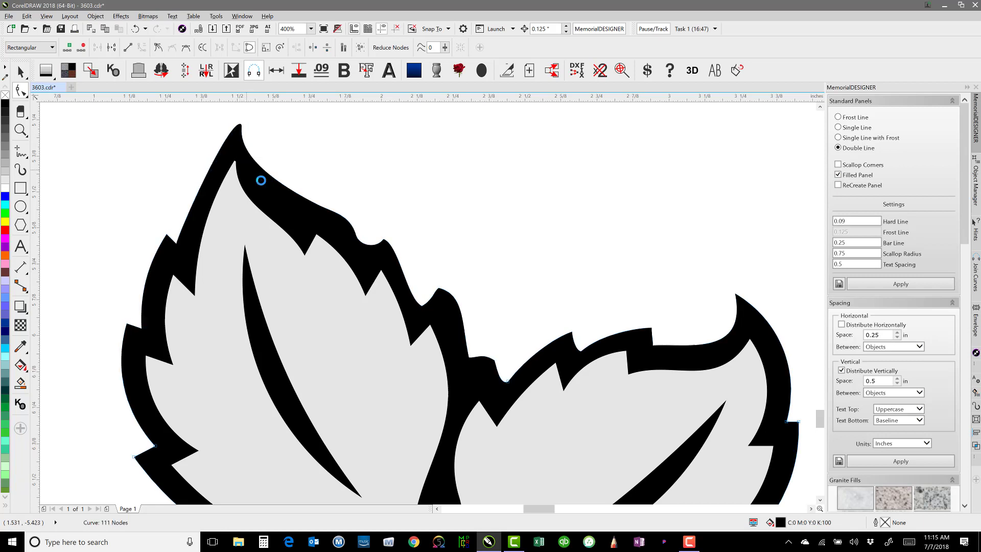
- Move nodes and curve handles along the top leaf's upper right edge to form teeth matching the grey fill
mouse_move(316, 204)
mouse_down()
mouse_move(330, 221)
mouse_move(320, 198)
mouse_move(323, 210)
mouse_move(314, 201)
mouse_move(311, 213)
mouse_move(316, 197)
mouse_up()
click(305, 217)
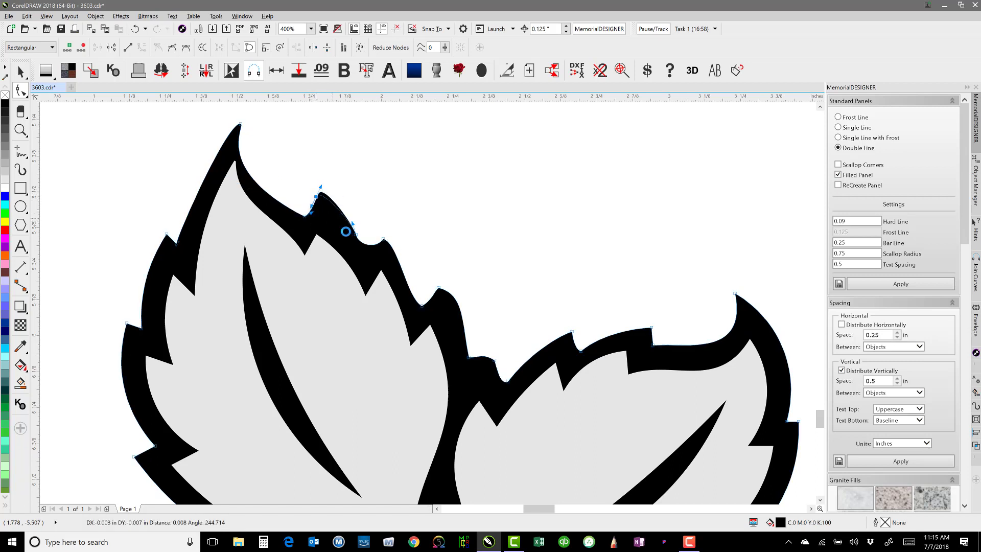
click(356, 235)
drag(359, 244, 380, 233)
click(377, 248)
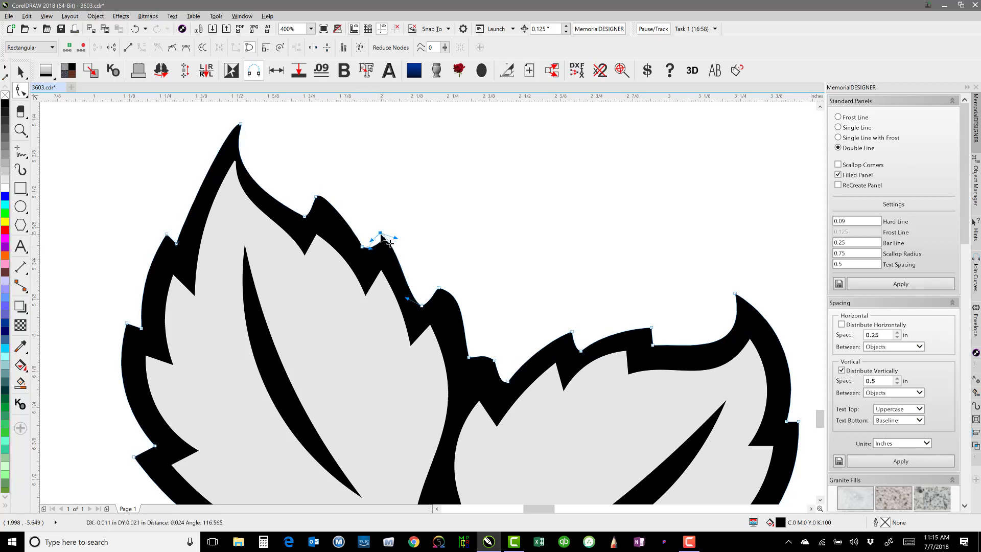
click(422, 306)
drag(407, 299, 417, 285)
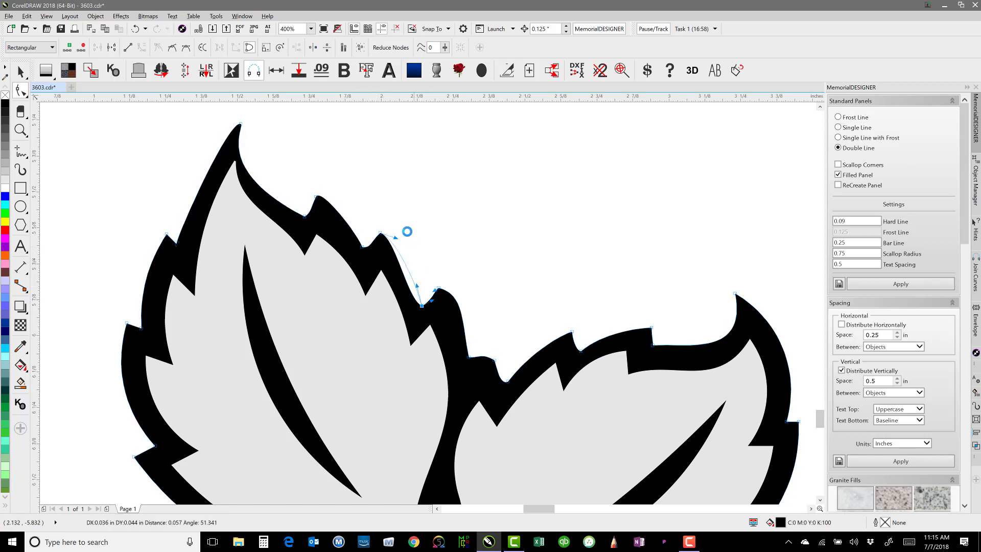
- Adjust the top leaf's tip and neighbouring curve handles for a more even black border around the grey fill
click(299, 165)
click(305, 217)
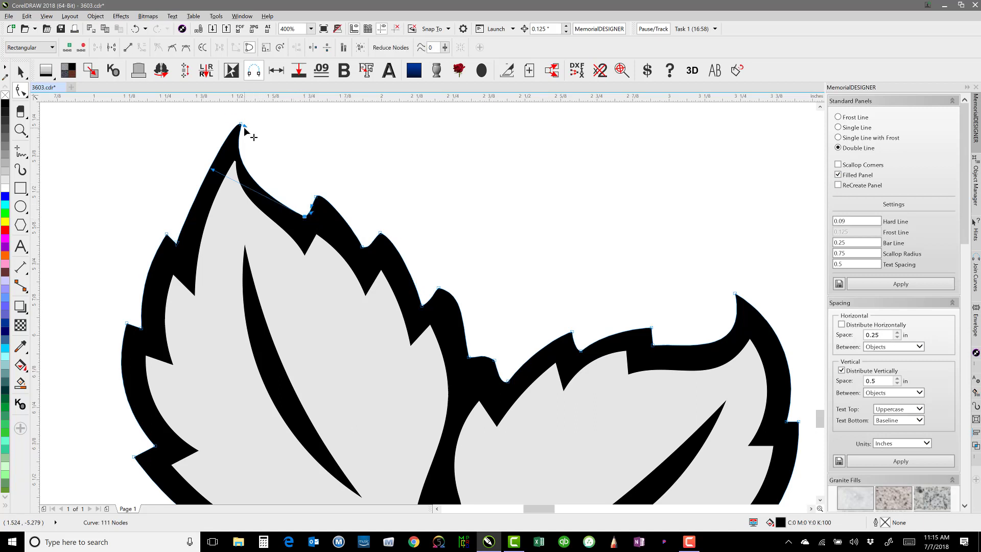
drag(244, 127, 242, 132)
drag(213, 169, 237, 173)
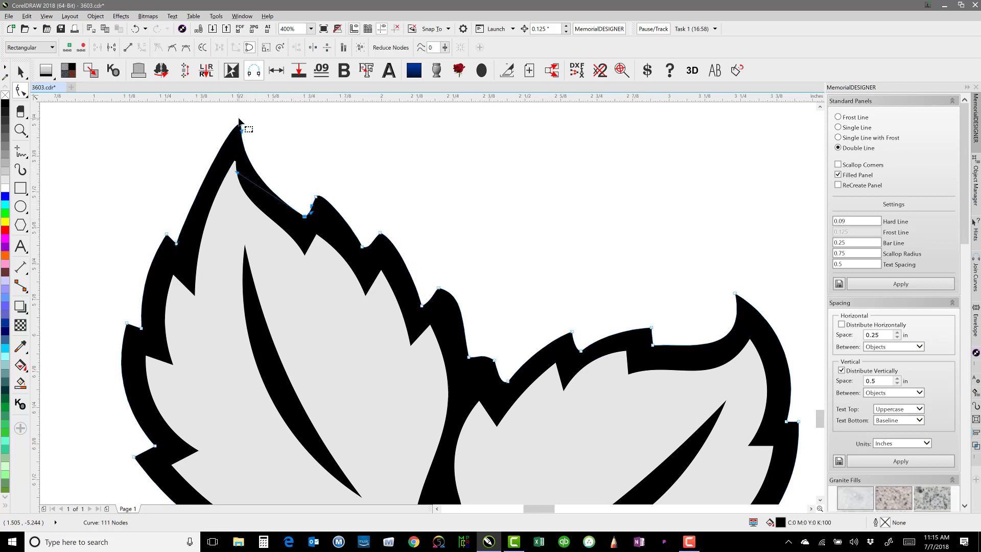
drag(242, 124, 208, 137)
click(285, 151)
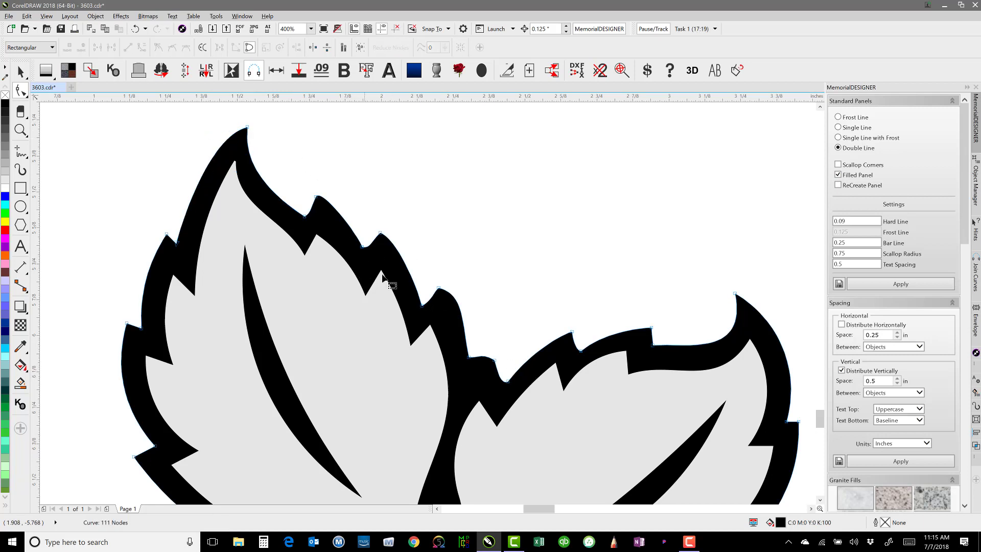
- Select both parts of the edited lower ornament and move it straight up, closer beneath the first ornament
scroll(428, 305, down, 1)
scroll(427, 305, down, 3)
click(20, 71)
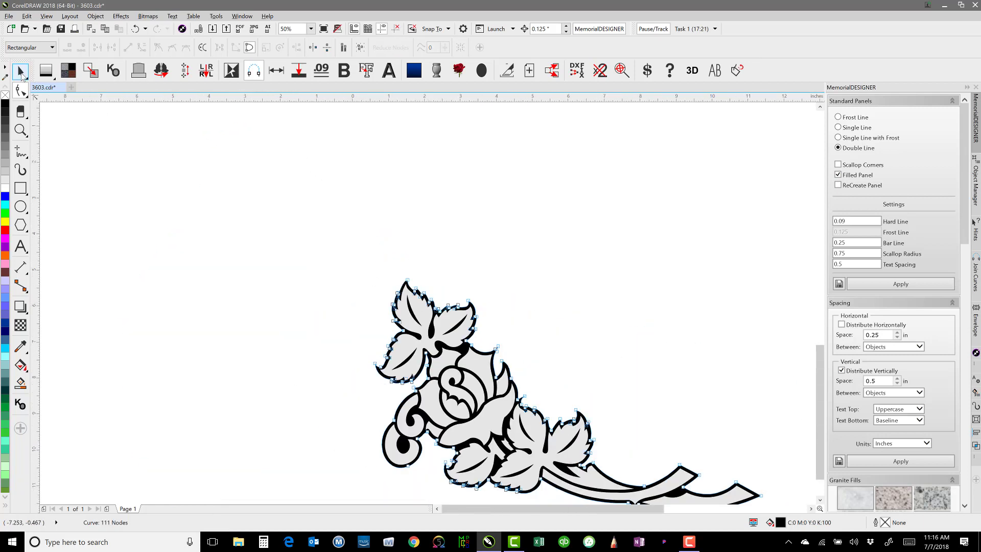
click(201, 213)
key(F4)
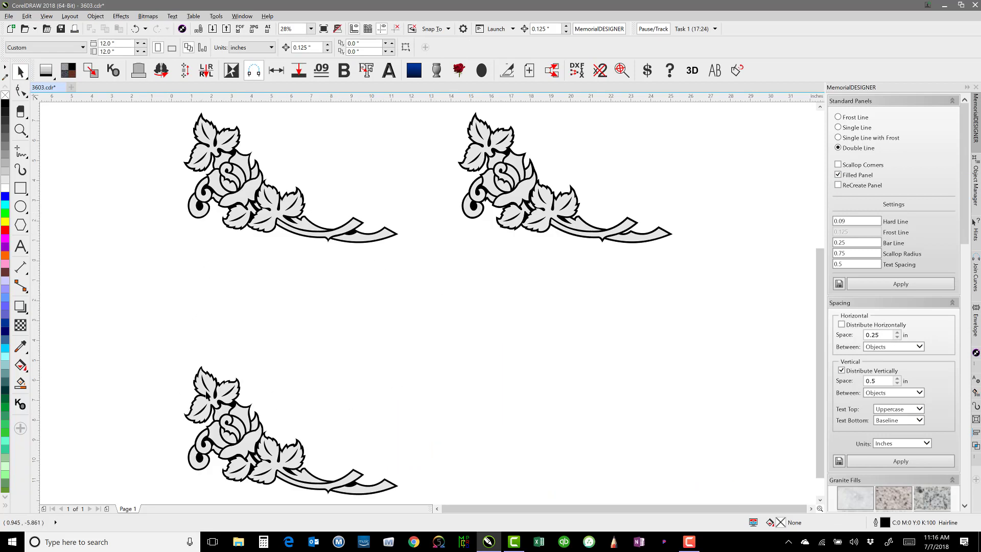
scroll(251, 404, down, 2)
drag(523, 376, 523, 376)
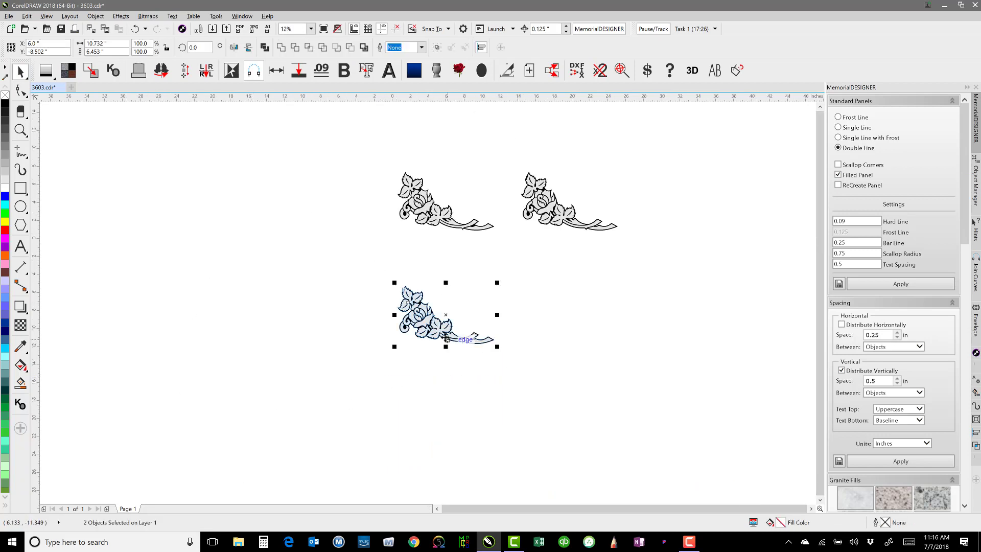
drag(444, 335, 445, 289)
key(F4)
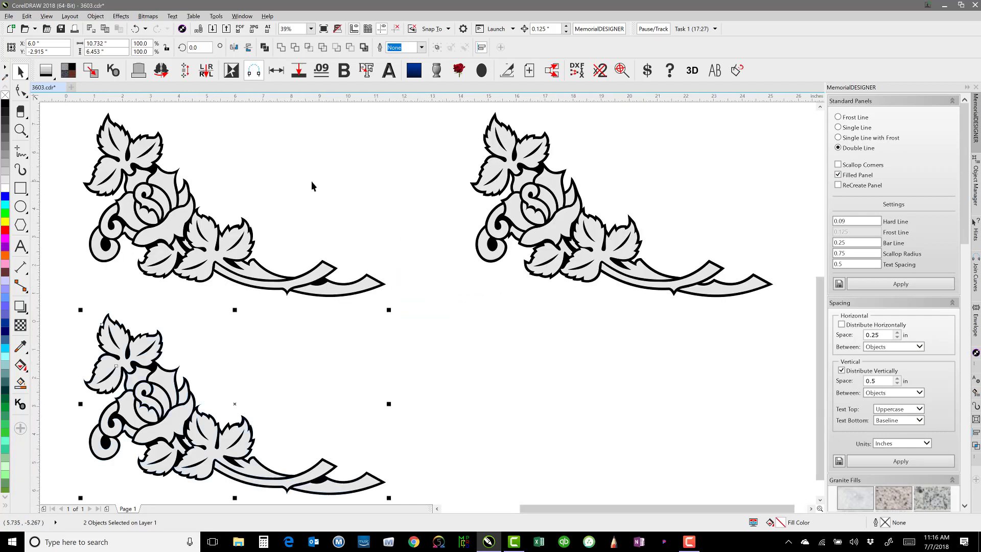
click(310, 180)
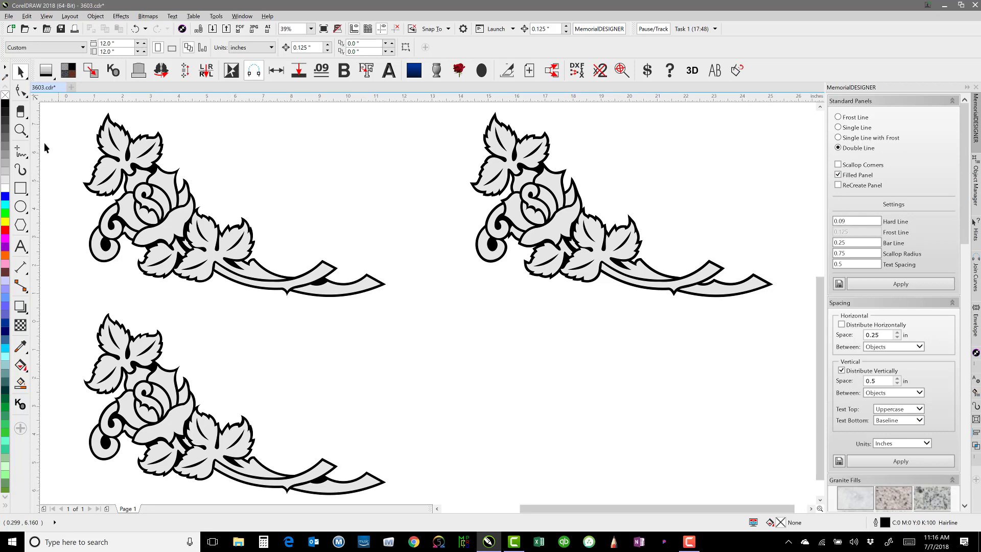
- Sketch a freehand branch outline about 1.79 by 0.65 inches above the first ornament's stems, starting at the upper stem's edge
click(20, 153)
scroll(285, 278, up, 2)
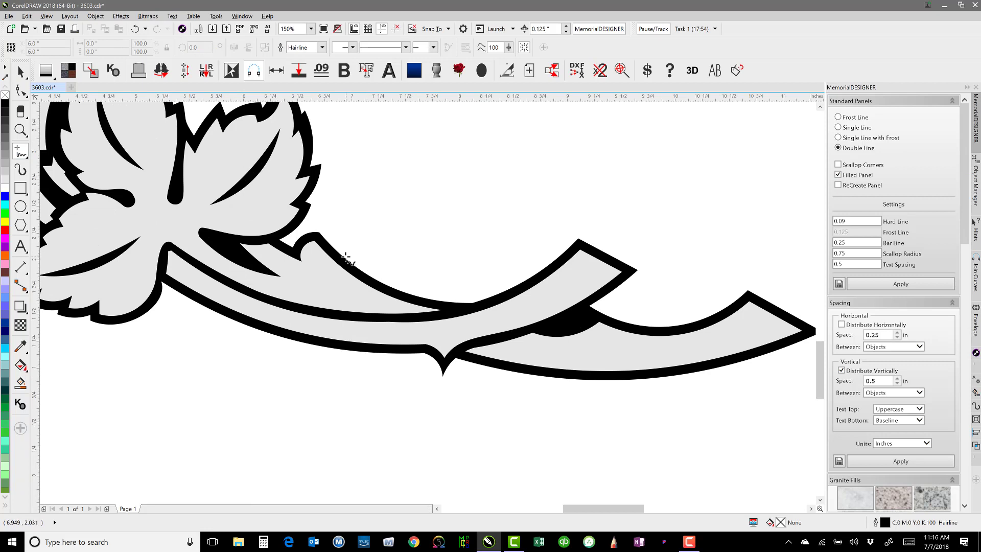
mouse_move(345, 257)
mouse_down()
mouse_move(425, 242)
mouse_move(496, 204)
mouse_move(537, 219)
mouse_move(427, 262)
mouse_move(370, 275)
mouse_move(344, 258)
mouse_up()
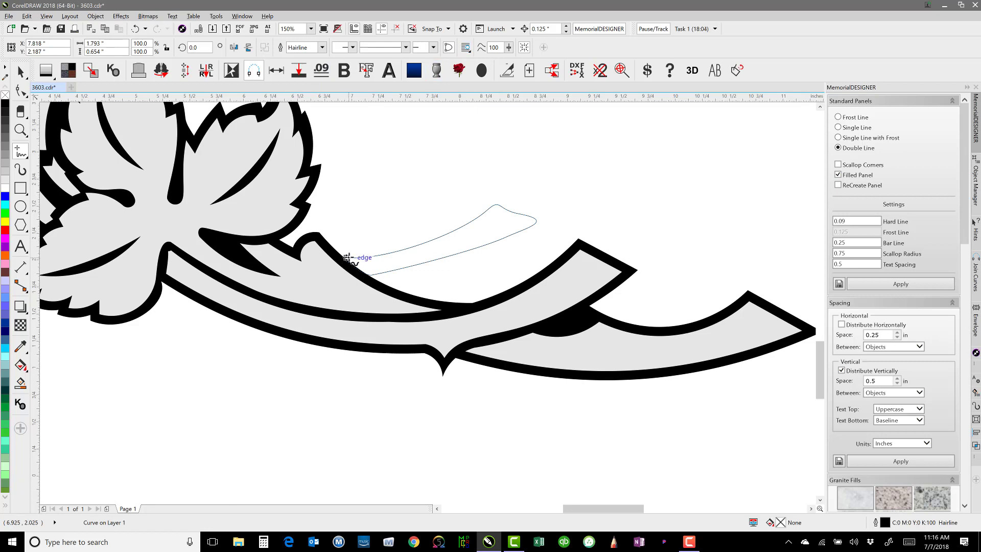
- Combine the sketched branch outline with the first ornament's grey fill into one curve object
click(26, 96)
click(26, 95)
click(27, 95)
click(27, 78)
click(51, 75)
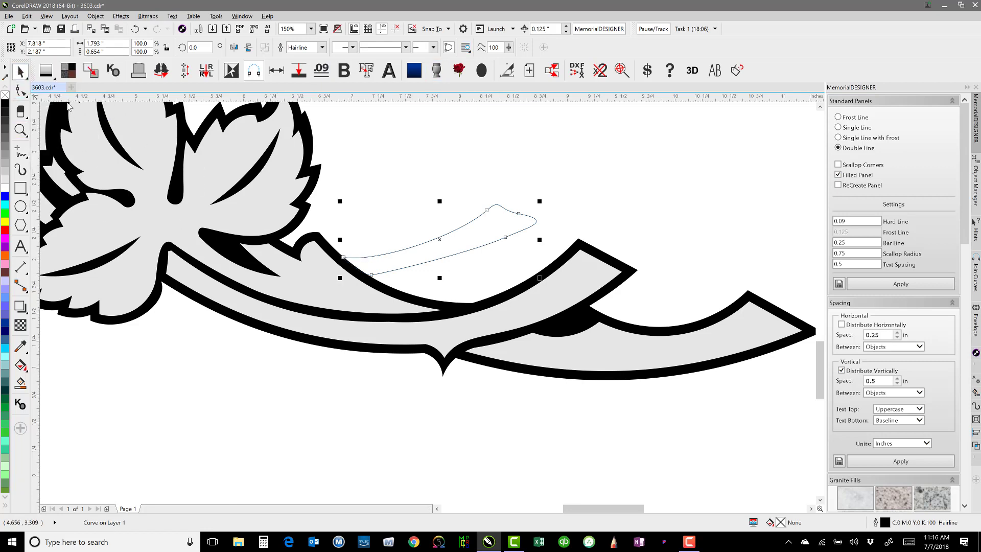
shift+click(325, 275)
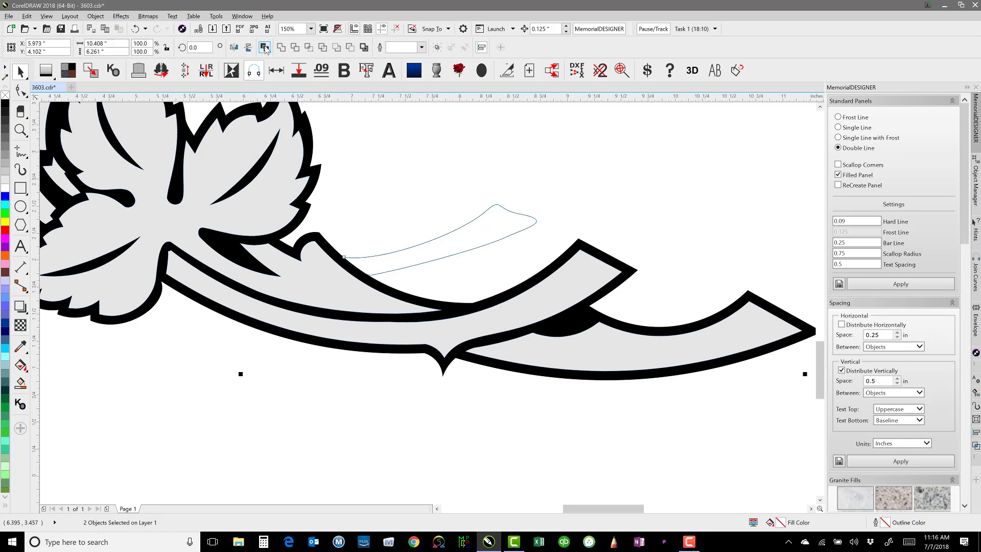
key(ctrl+l)
click(395, 204)
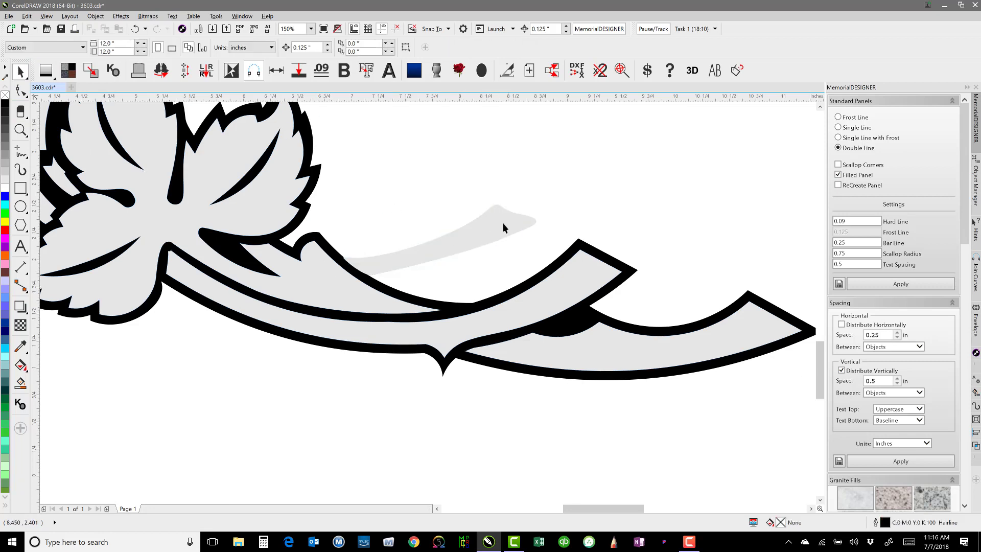
click(339, 276)
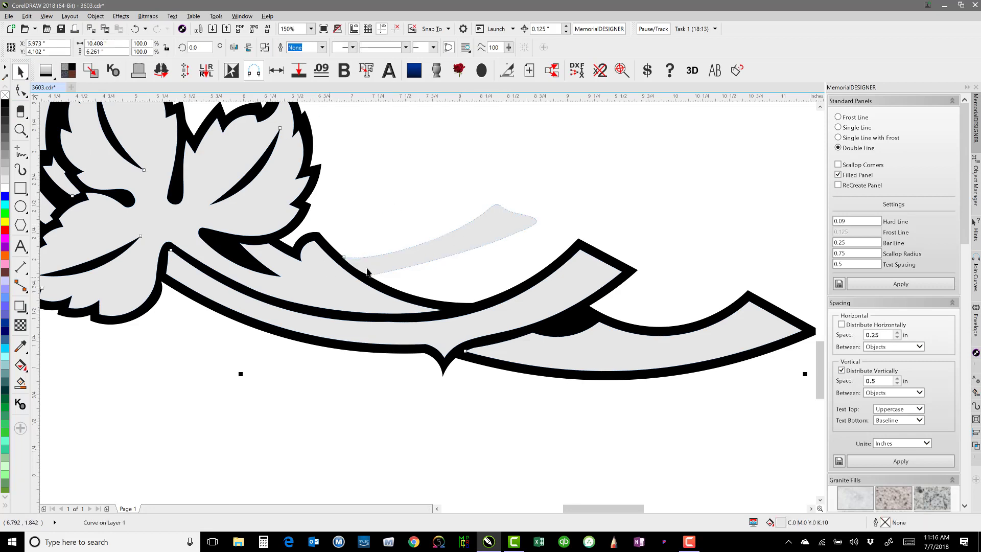
click(345, 250)
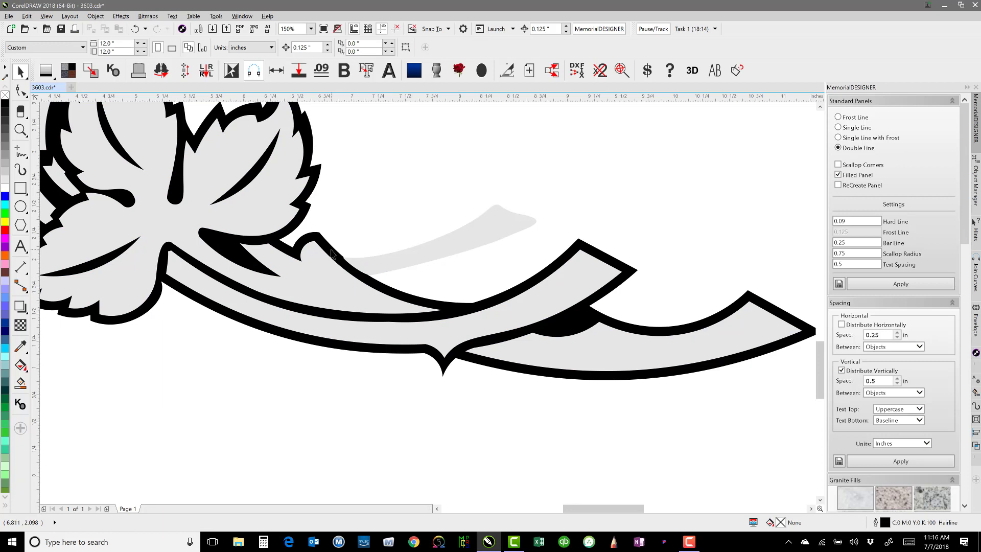
click(375, 260)
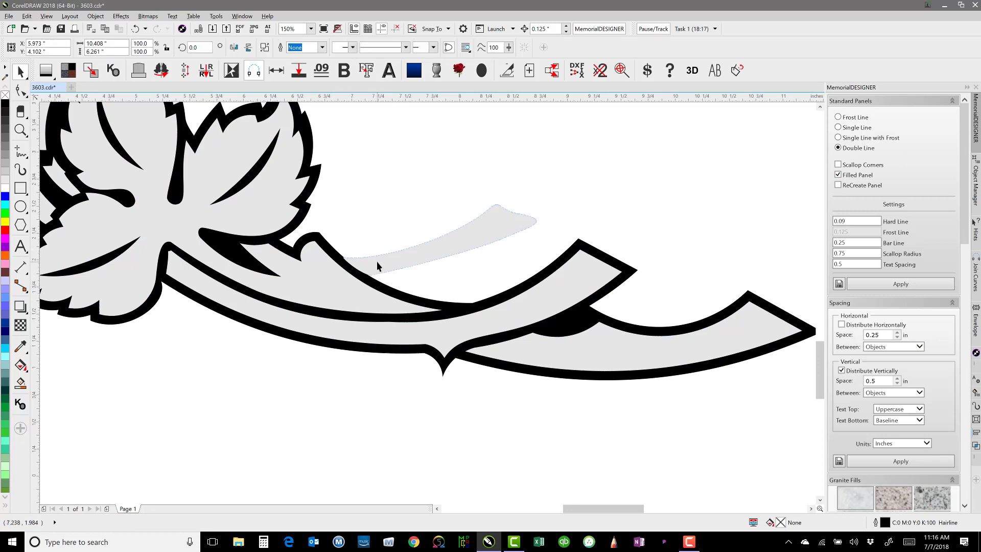
- Delete the first ornament's black backing and create a new black border around the combined grey shape, including the branch
click(328, 188)
click(314, 172)
key(Delete)
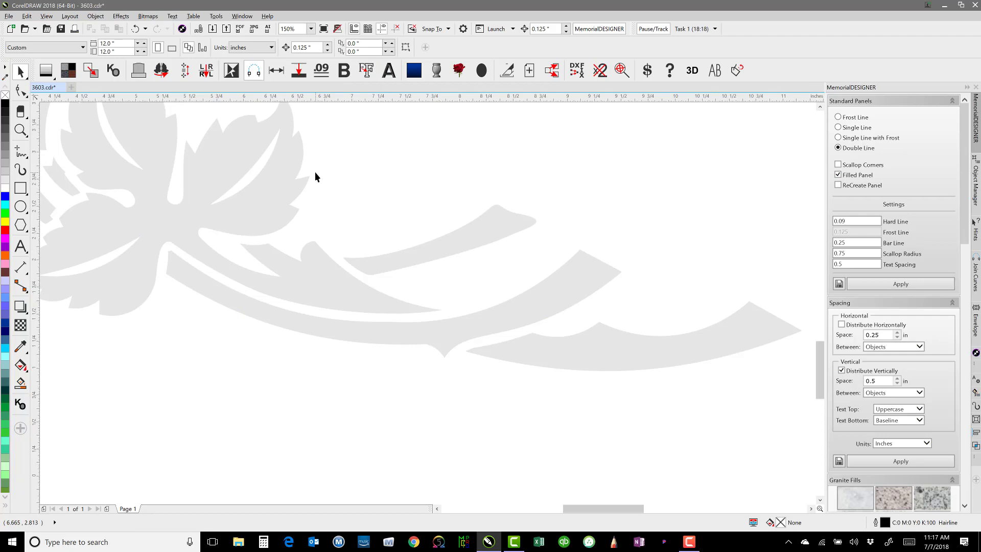
click(446, 253)
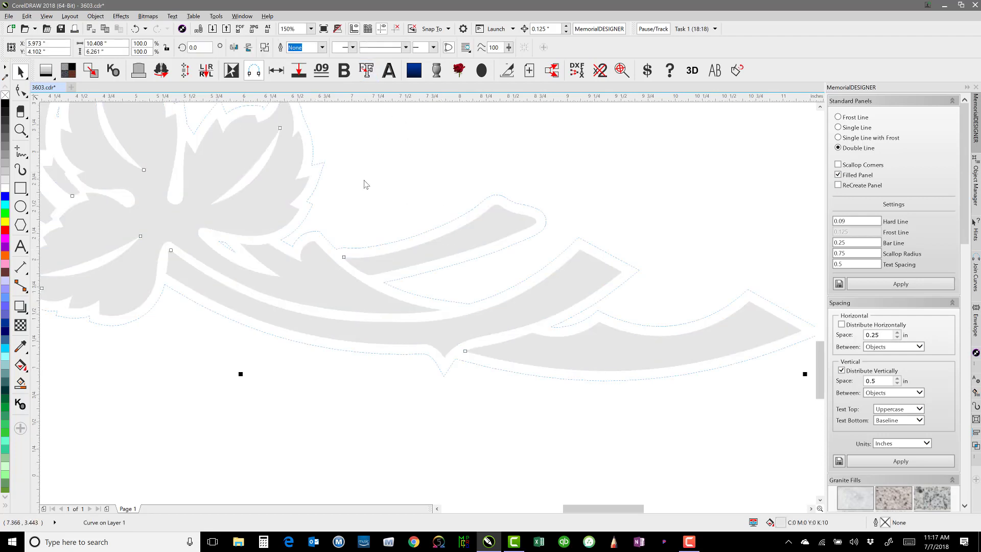
key(ctrl+z)
click(370, 160)
scroll(370, 160, down, 1)
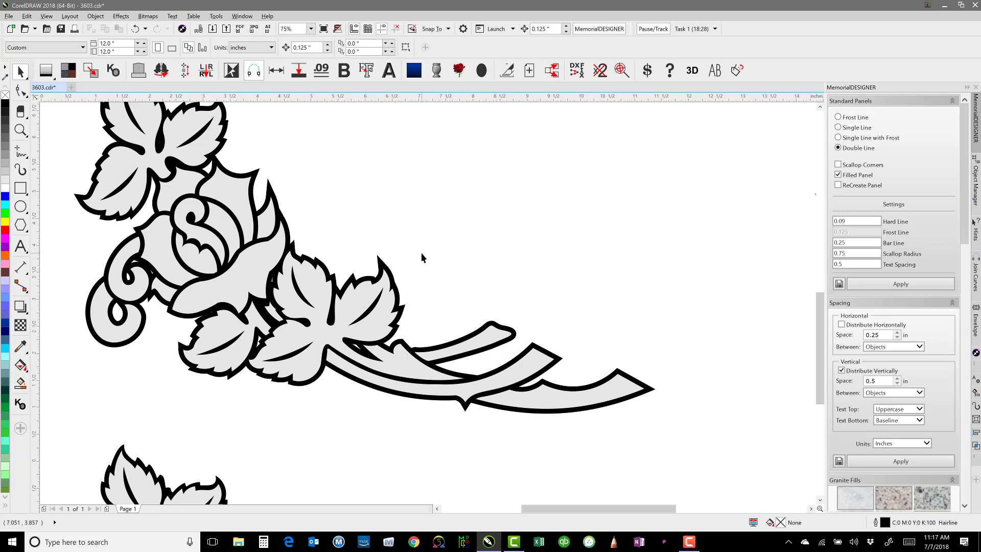
scroll(421, 241, down, 2)
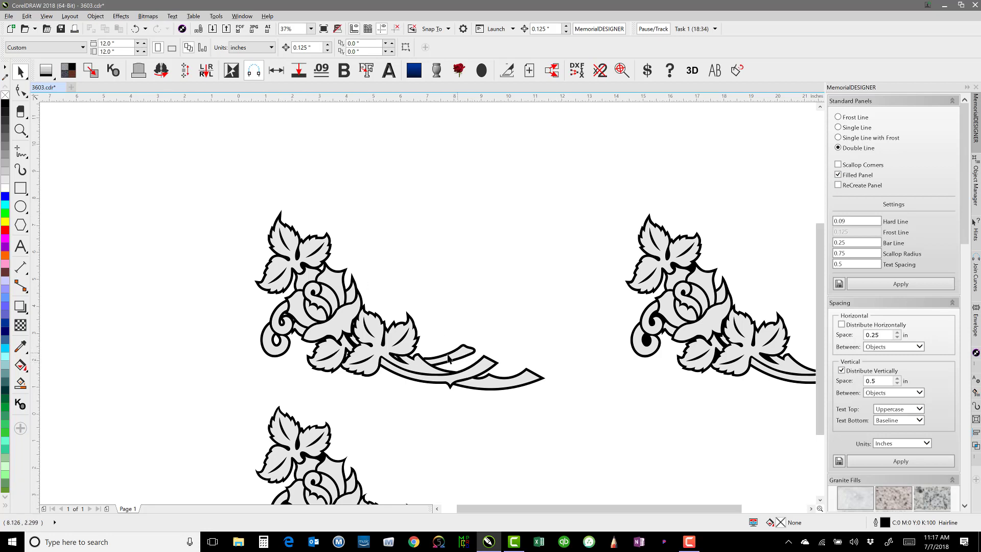
- Undo the new border, the backing deletion and the added branch on the first ornament
key(ctrl+z)
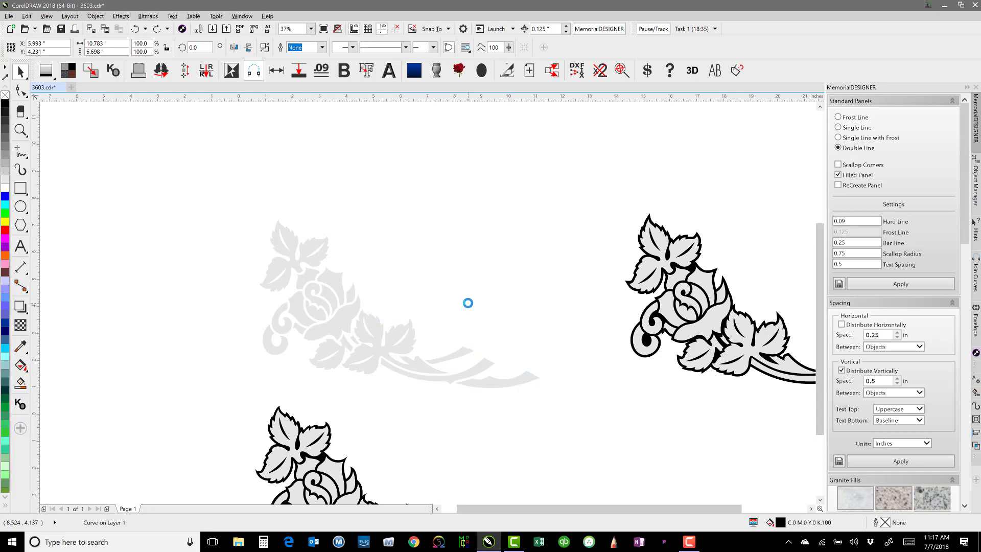
key(F4)
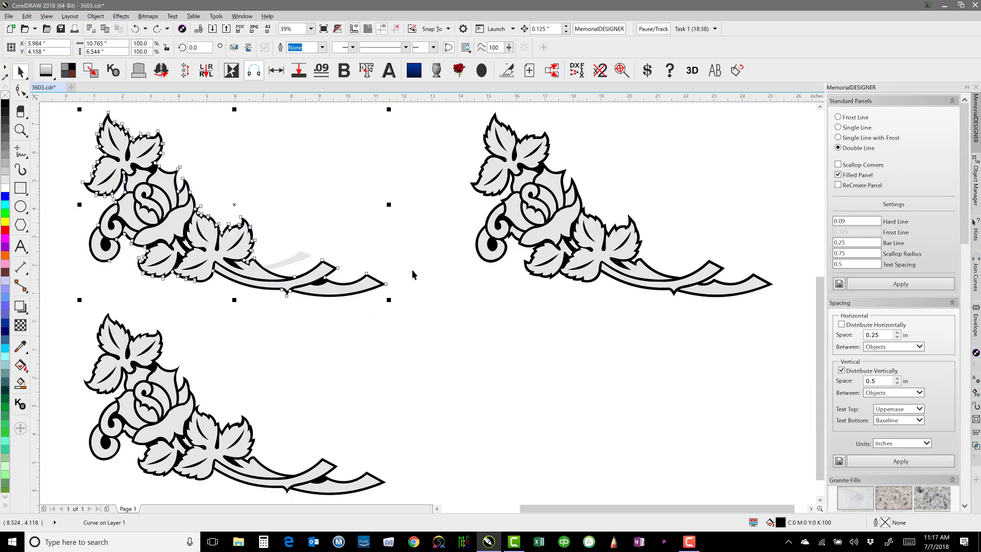
click(315, 210)
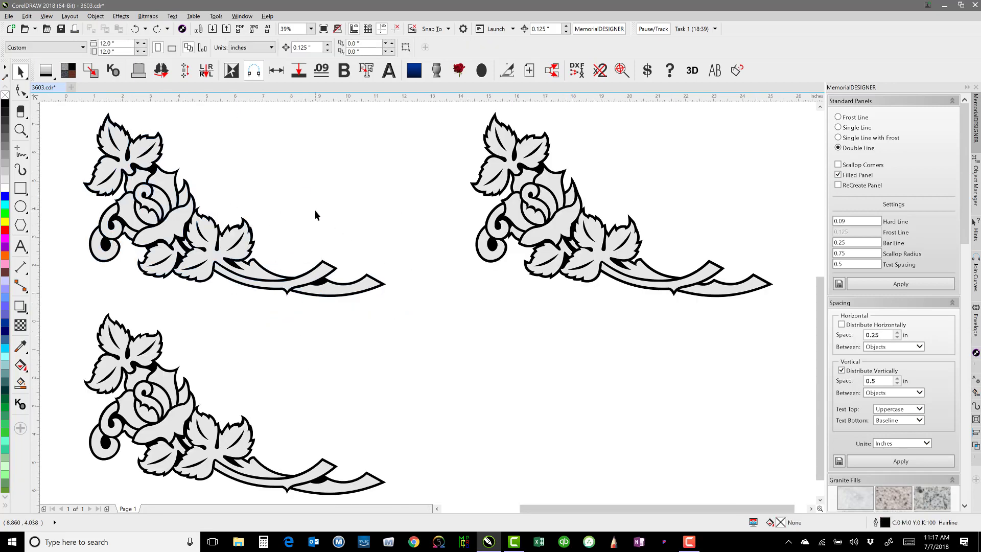
click(24, 93)
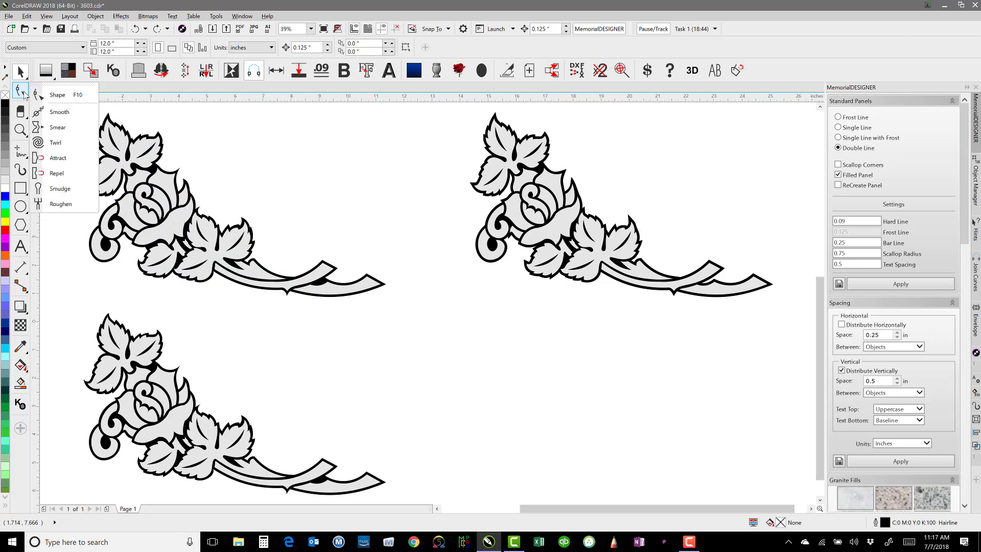
click(297, 239)
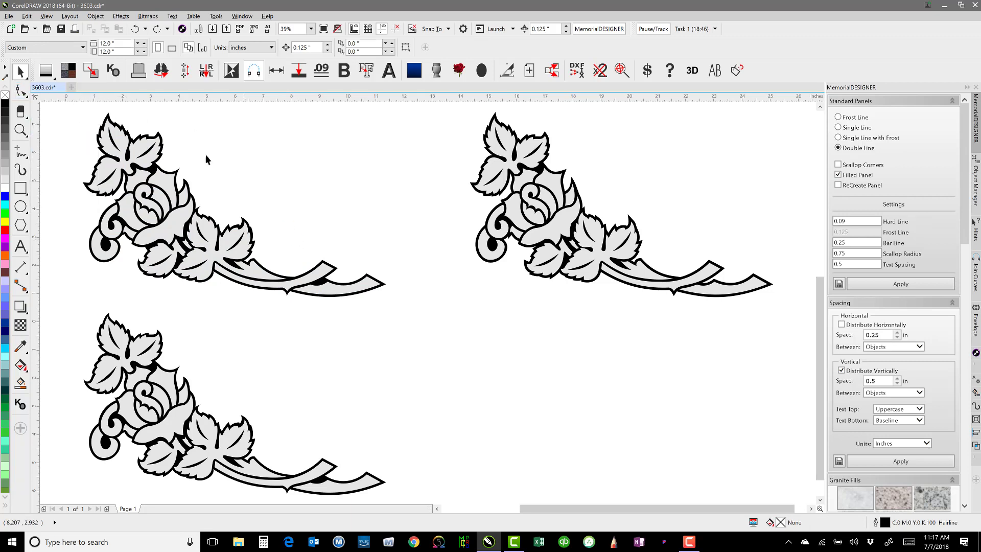